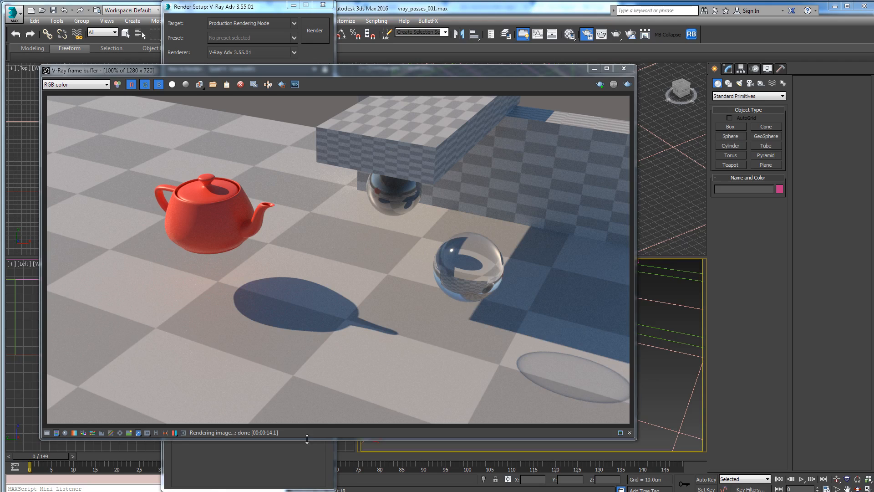
View the VRayLighting and VRayShadows render elements in the V-Ray frame buffer, ending on VRayLighting.
left_click(395, 269)
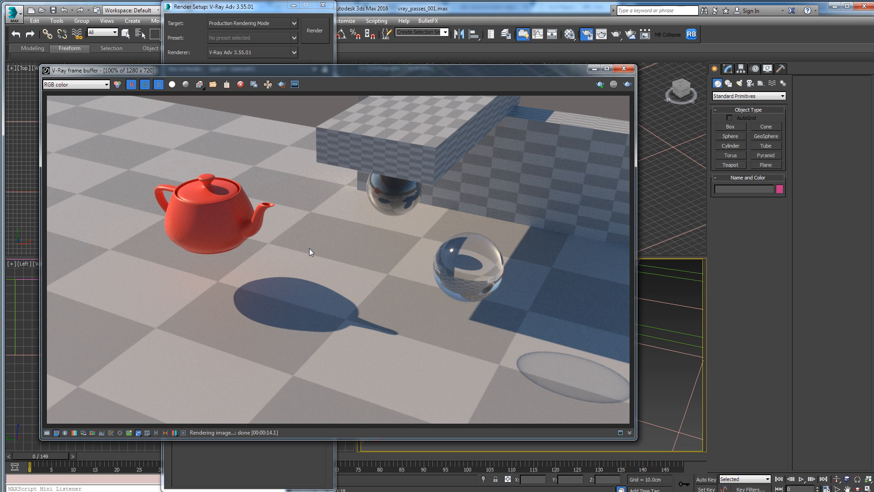
left_click(98, 84)
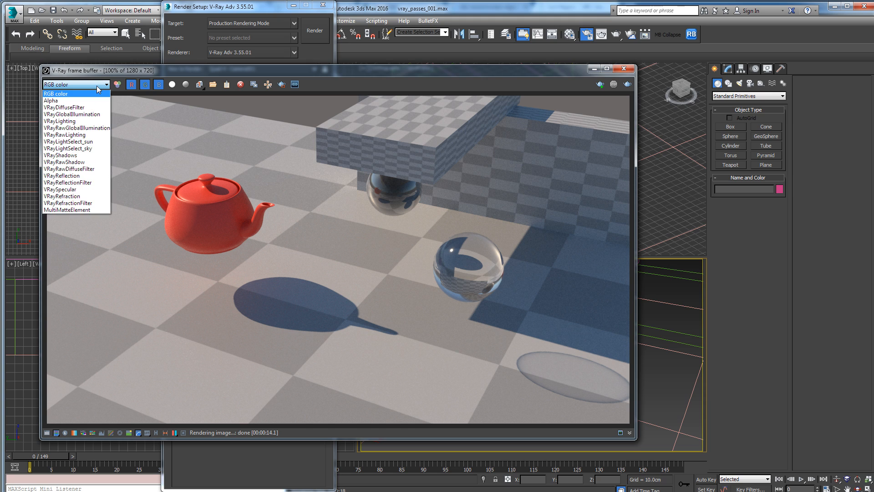
left_click(75, 121)
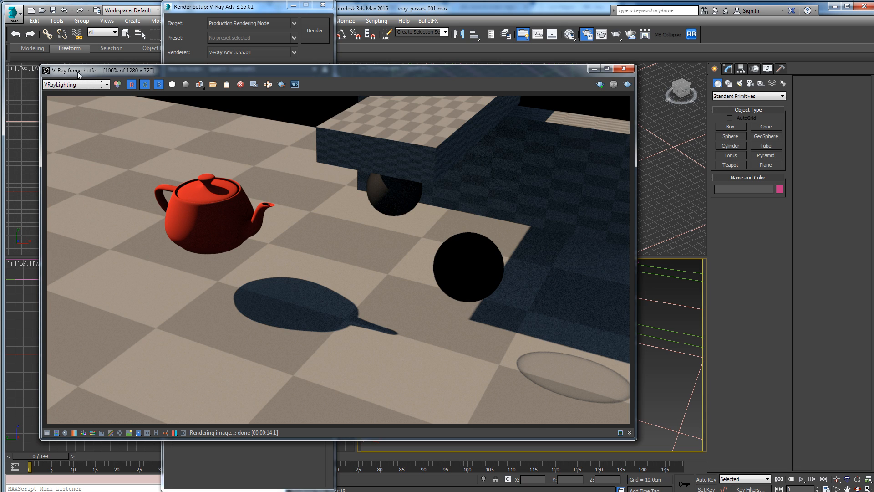
left_click(83, 84)
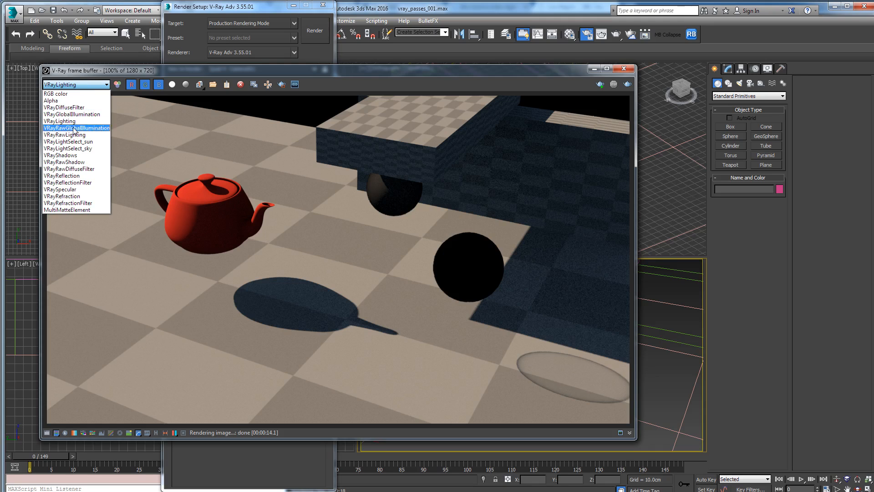
left_click(72, 157)
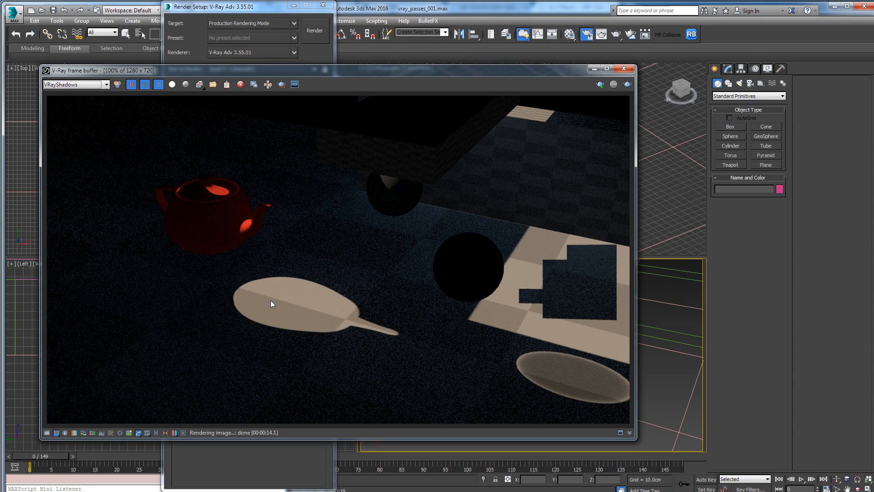
left_click(76, 84)
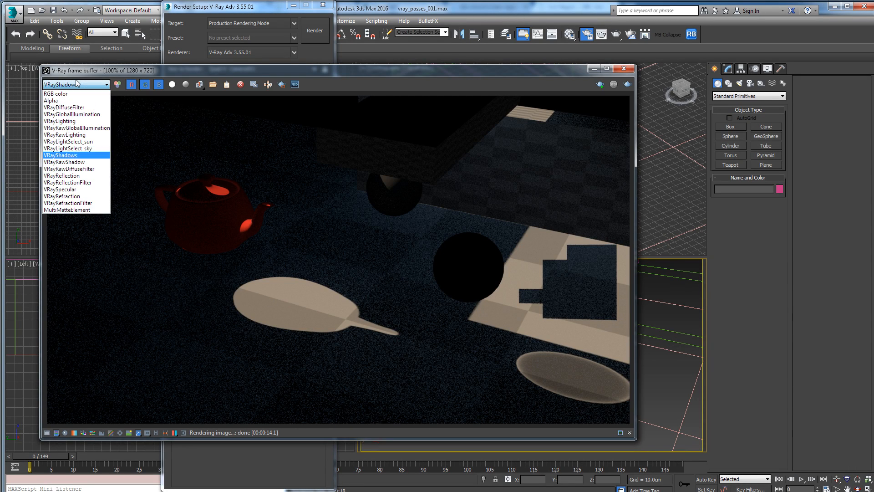
left_click(85, 148)
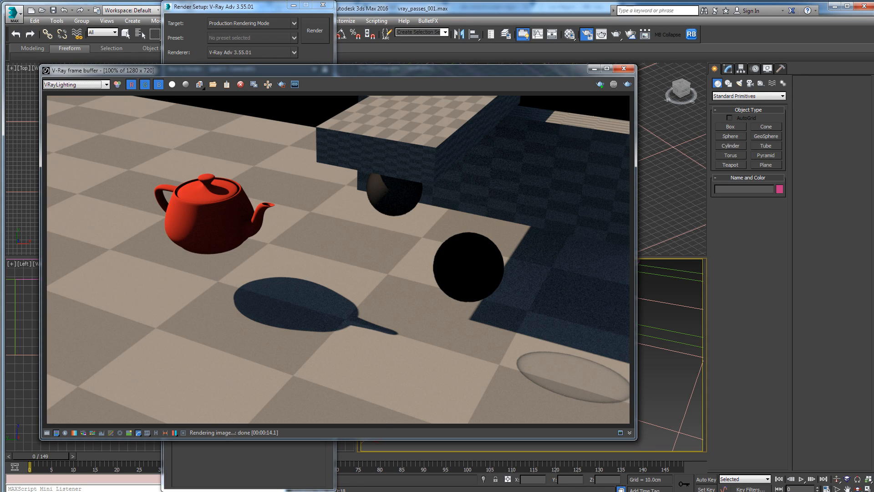
Switch to NukeX and look over the simple add, better and light select recombine setups in the node graph.
key("alt+Tab")
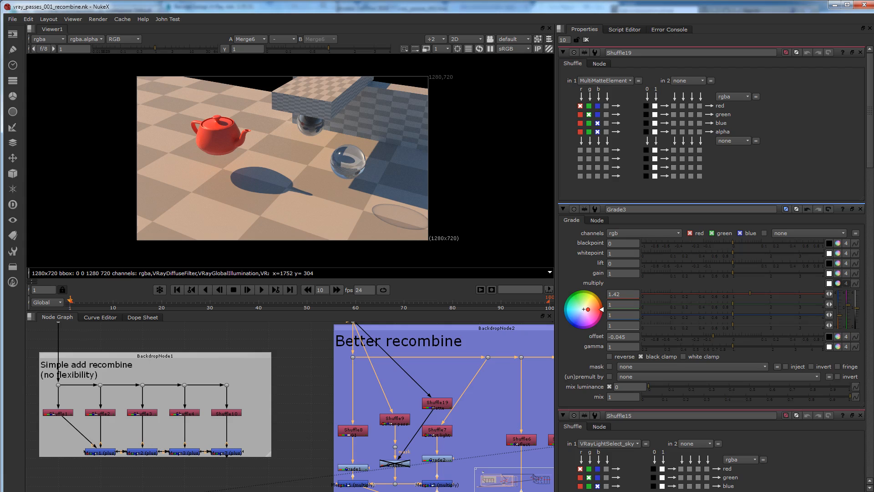
middle_click_drag(328, 160, 304, 162)
scroll(292, 162, "up", 2)
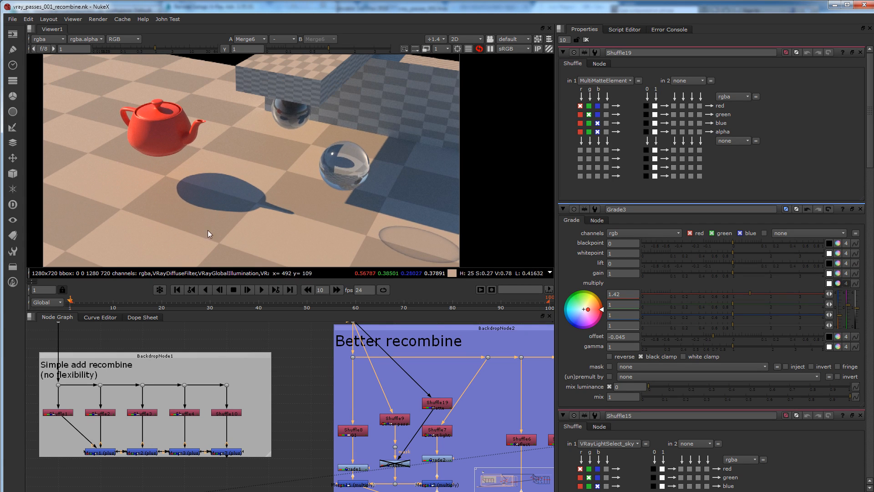
middle_click_drag(254, 390, 212, 388)
scroll(211, 387, "down", 4)
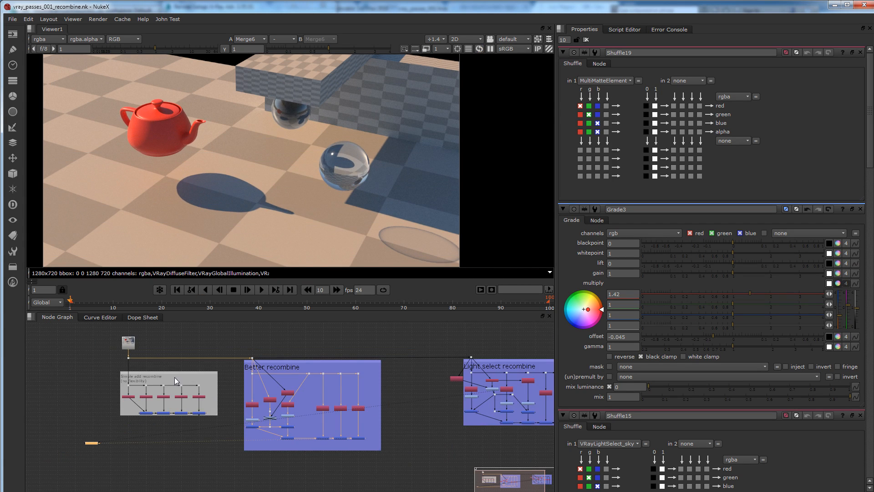
middle_click_drag(431, 413, 382, 412)
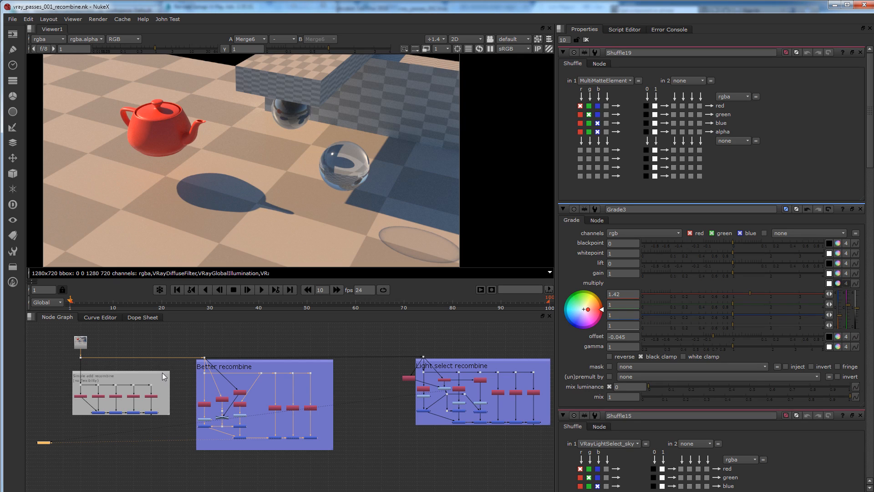
Show the original render from the Read2 node in the viewer.
middle_click_drag(94, 385, 228, 413)
scroll(223, 384, "up", 3)
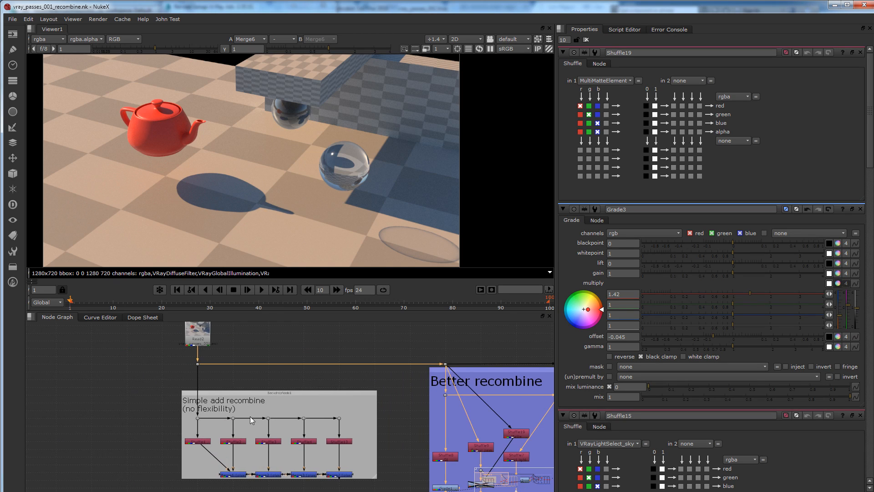
scroll(224, 417, "up", 2)
scroll(224, 421, "down", 1)
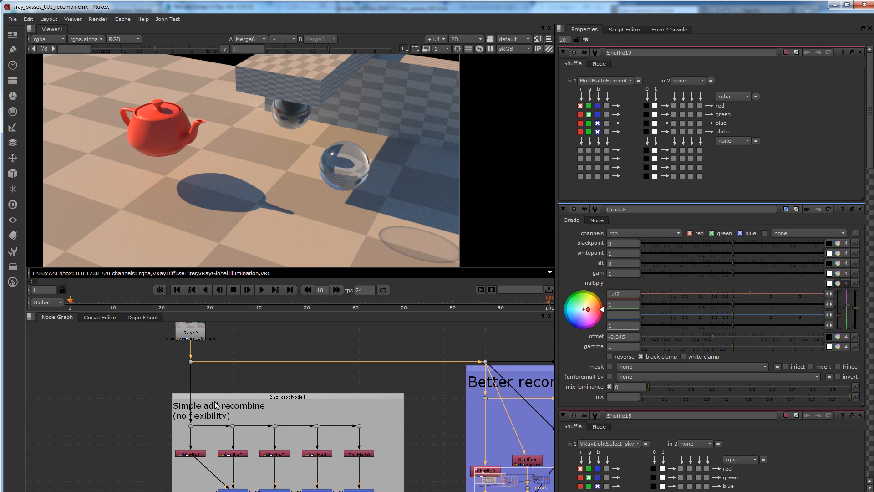
left_click(186, 332)
key("1")
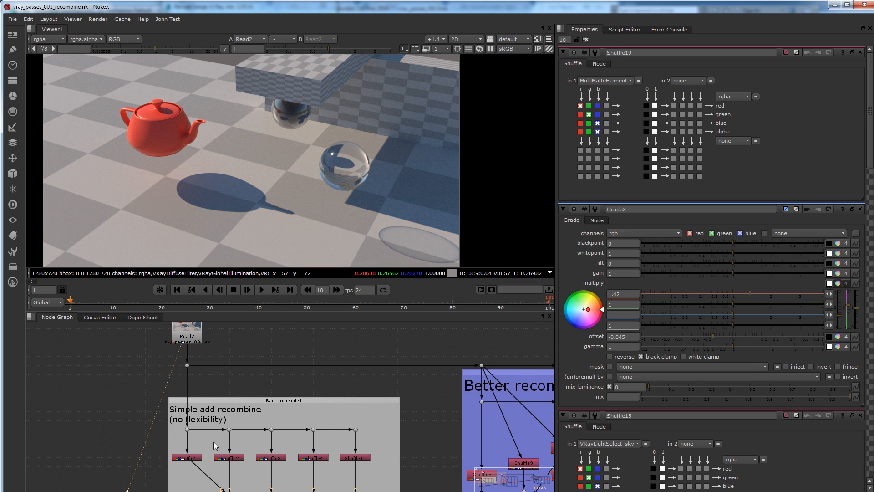
View the Shuffle1 pass and the Shuffle2 pass of the simple add recombine in the viewer.
middle_click_drag(204, 457, 163, 415)
scroll(187, 394, "up", 2)
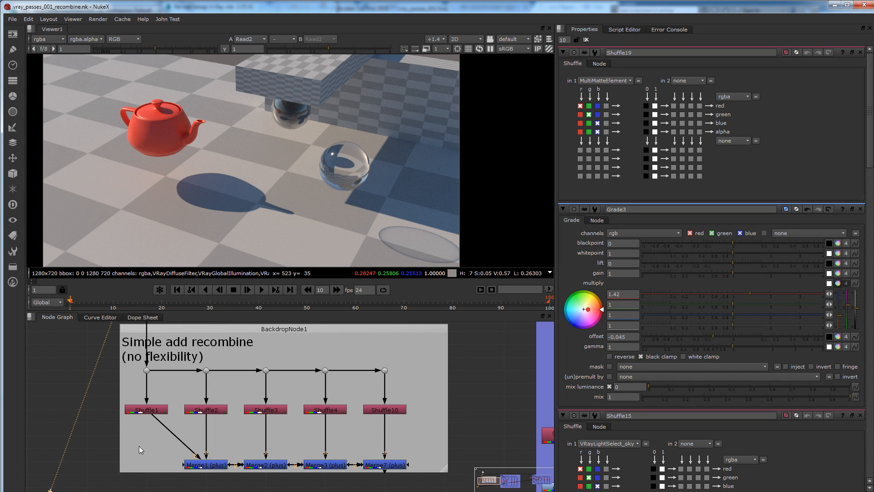
left_click(163, 413)
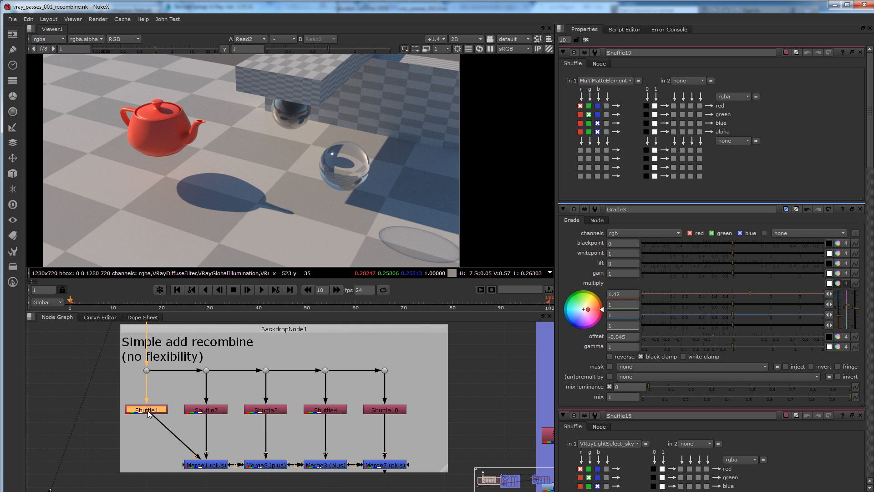
key("1")
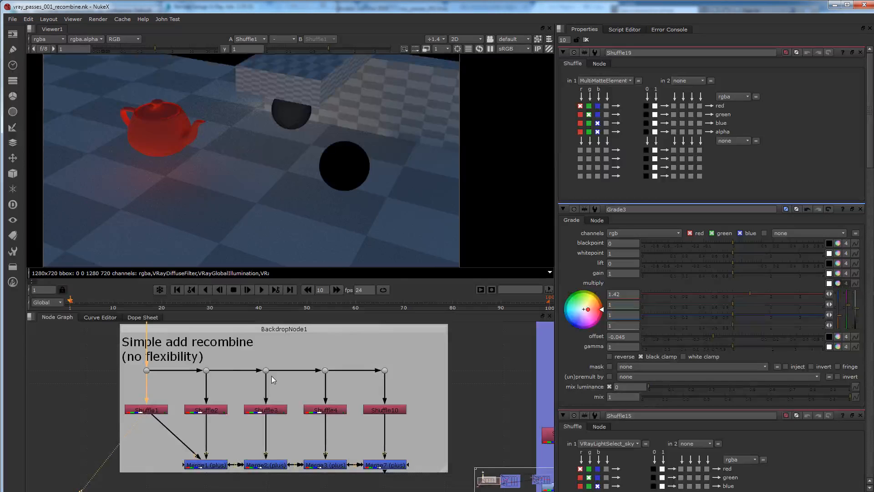
left_click(213, 411)
key("1")
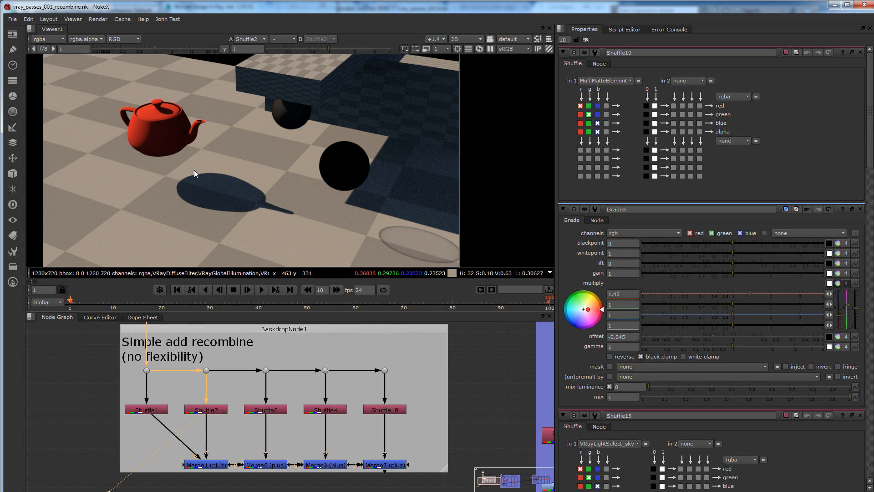
Compare the Shuffle1 and Shuffle2 passes by alternating the viewer between them, ending on Shuffle2.
left_click(148, 412)
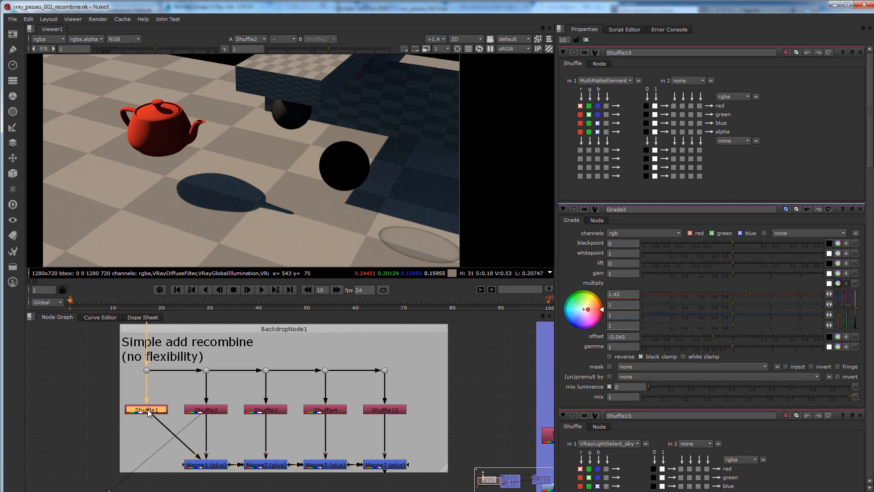
key("1")
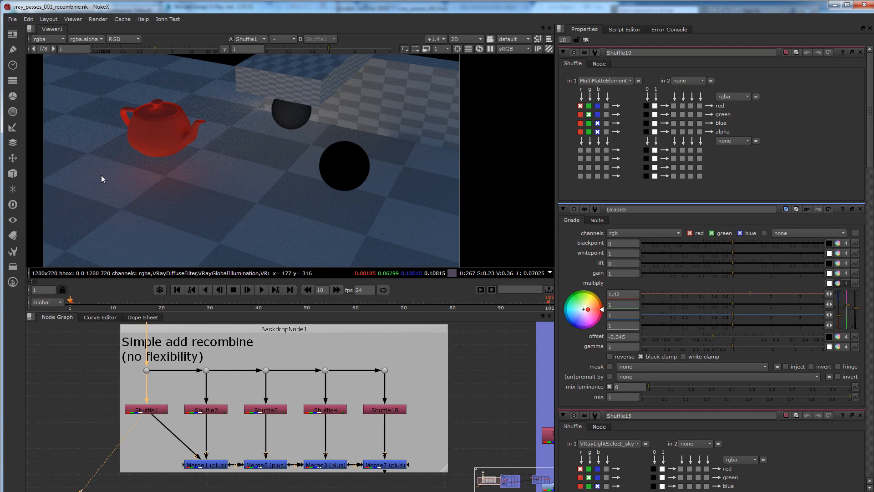
left_click(209, 410)
key("1")
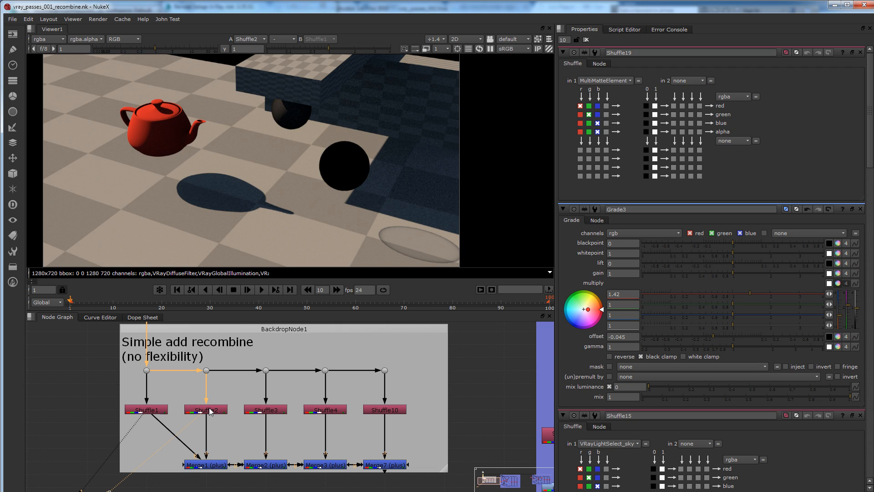
left_click(210, 410)
left_click(149, 410)
key("1")
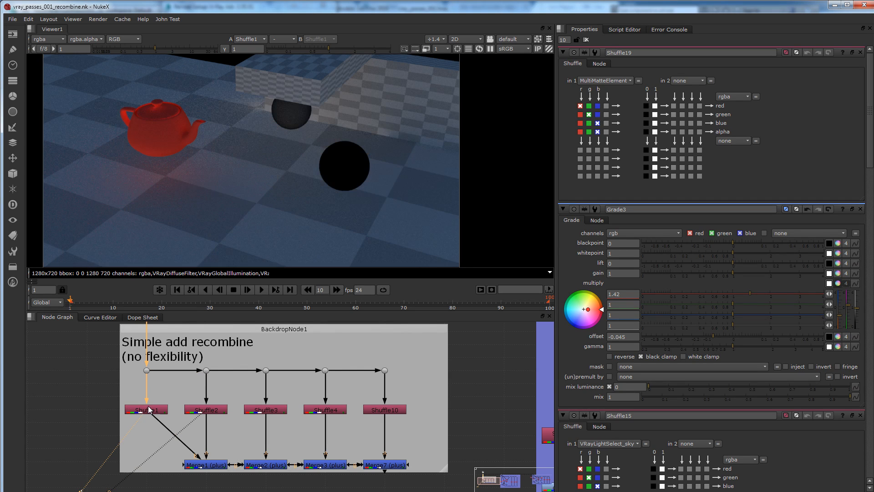
left_click(210, 411)
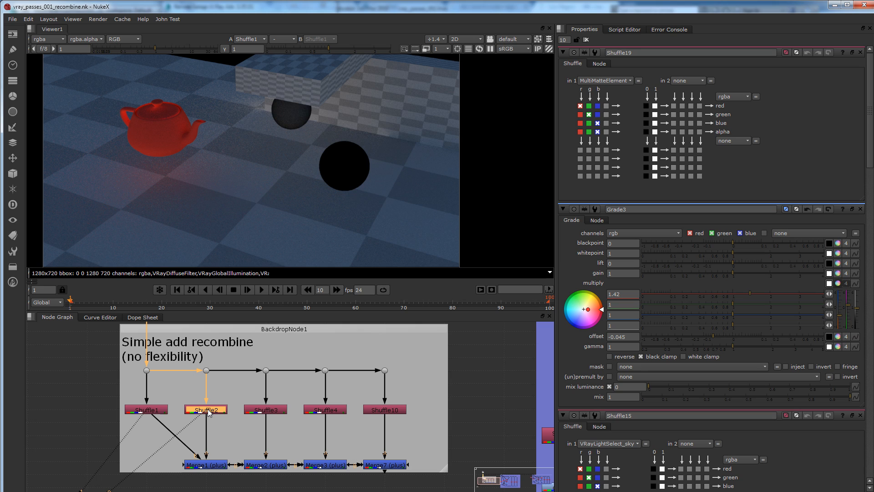
key("1")
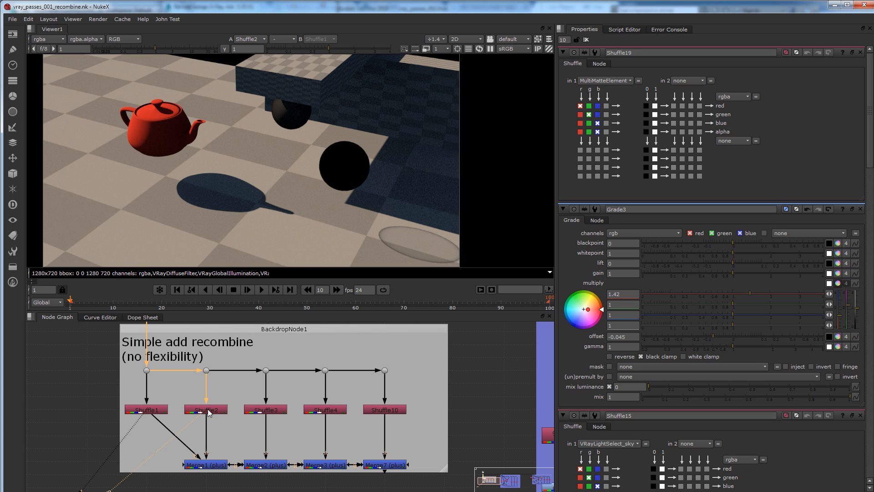
View the Shuffle3, Shuffle4 and Shuffle10 passes one after another in the viewer.
left_click(265, 412)
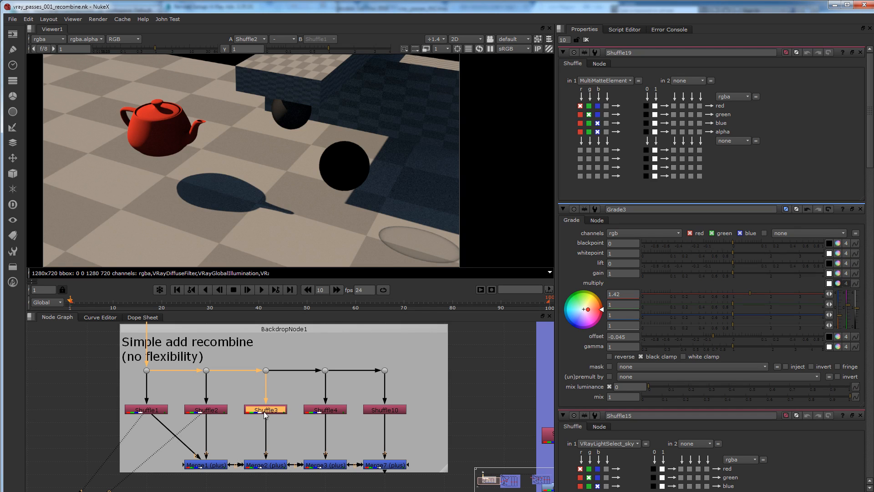
key("1")
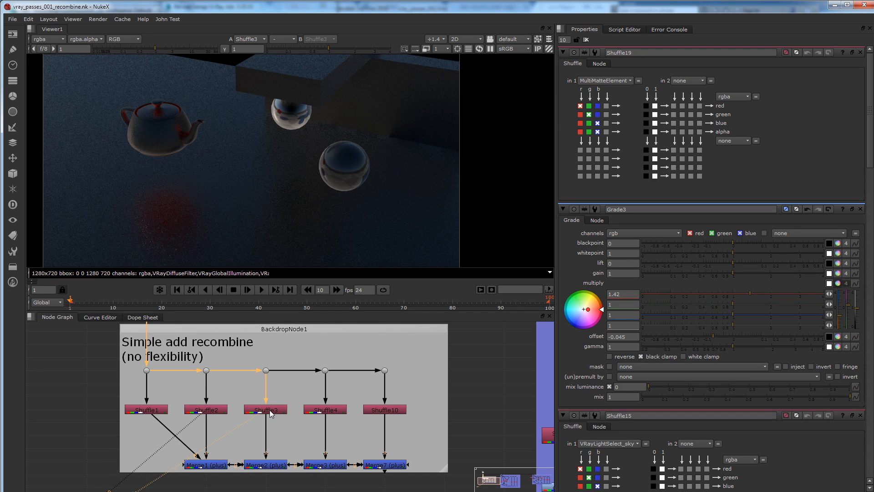
left_click(327, 411)
key("1")
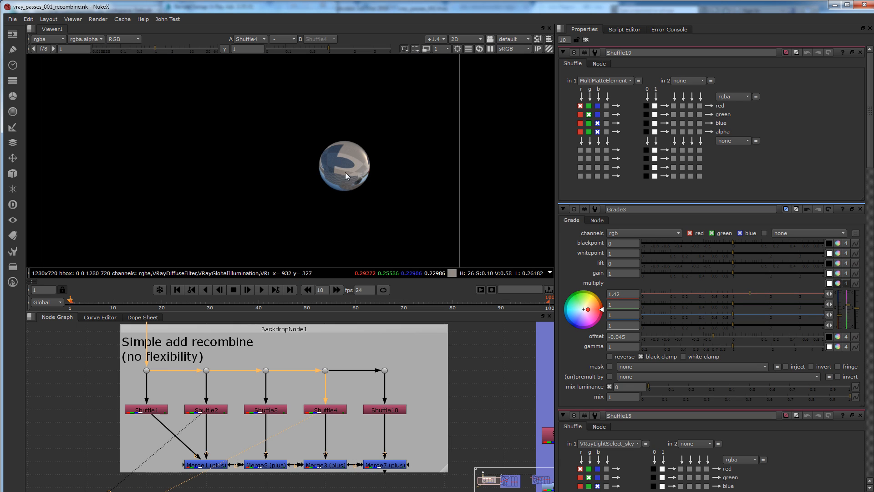
left_click(395, 409)
key("1")
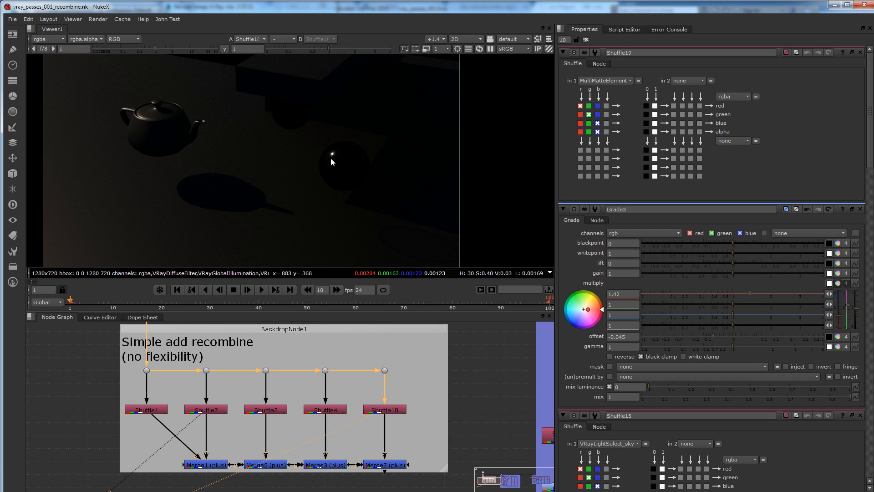
Compare the Shuffle3 pass with the Shuffle10 pass in the viewer, ending on Shuffle10.
left_click(283, 408)
key("1")
left_click(391, 411)
key("2")
key("1")
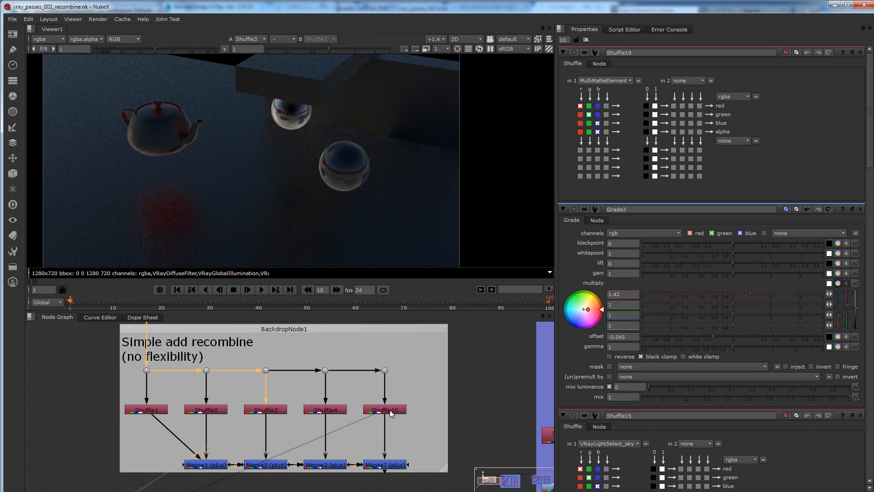
key("1")
key("1")
left_click(391, 411)
key("1")
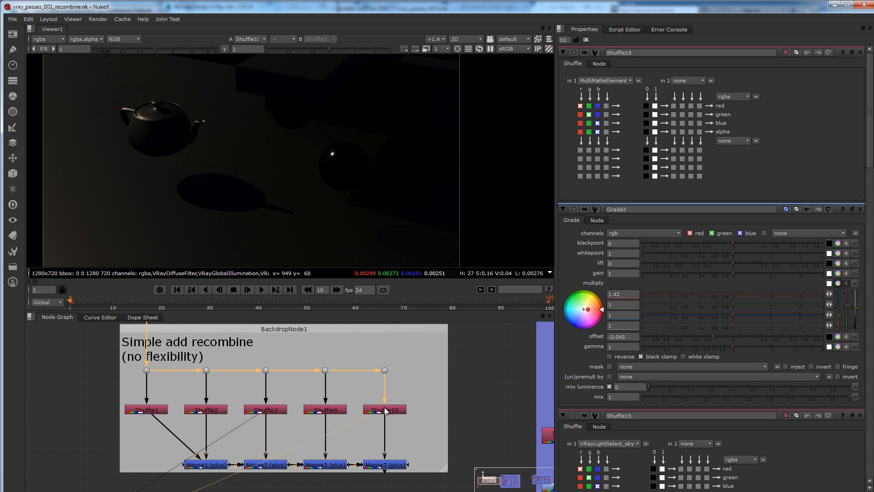
Return the viewer to the full render of the Read2 node above the simple add recombine.
middle_click_drag(241, 376, 236, 393)
scroll(263, 384, "down", 1)
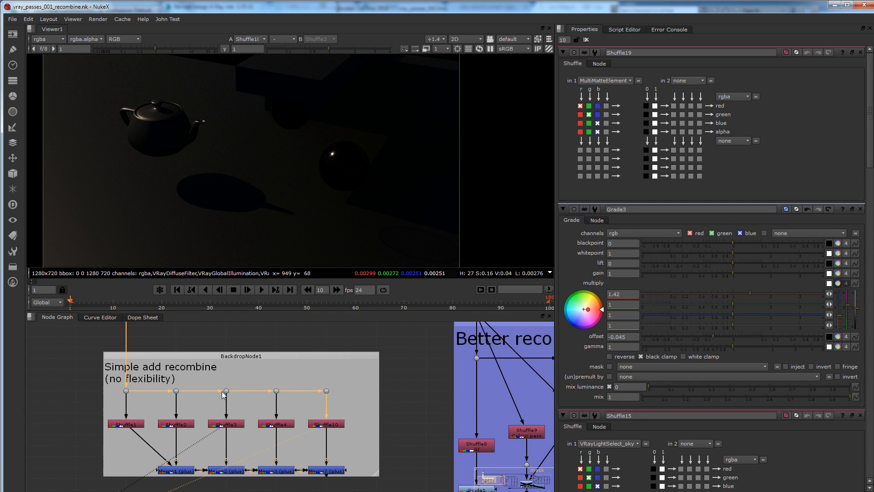
middle_click_drag(204, 377, 244, 375)
middle_click_drag(164, 364, 176, 397)
scroll(188, 356, "down", 1)
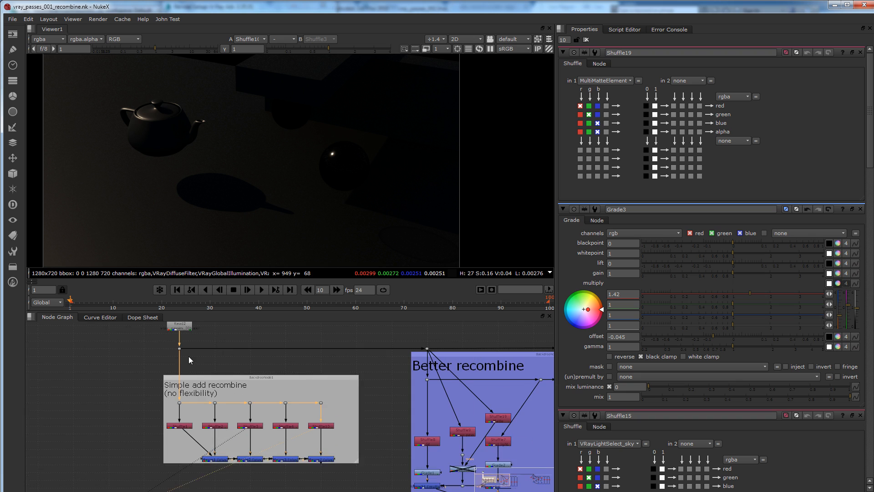
middle_click_drag(189, 356, 187, 374)
left_click(181, 341)
key("1")
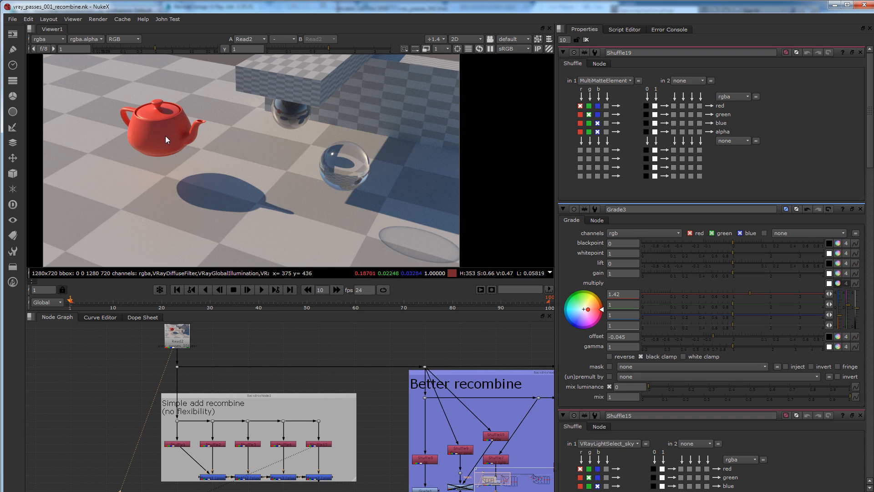
Examine the row of shuffle and merge nodes in the simple add recombine up close.
middle_click_drag(199, 383, 190, 327)
scroll(182, 382, "up", 2)
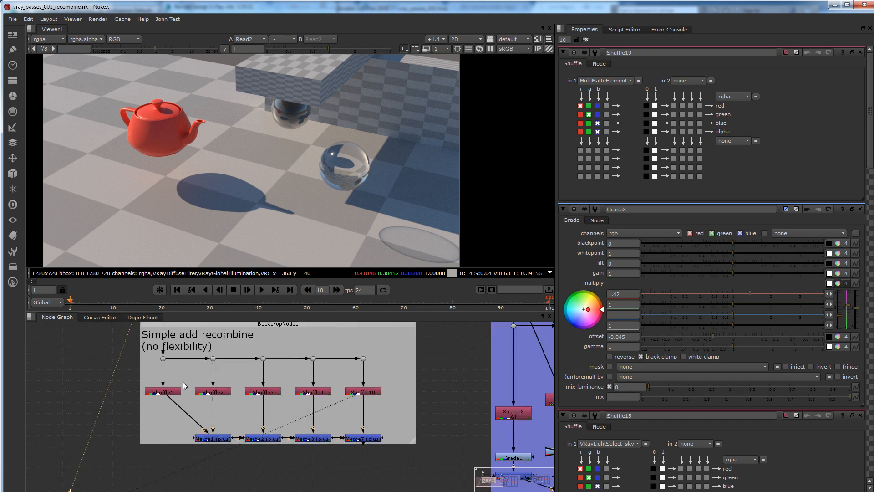
scroll(182, 381, "up", 1)
middle_click_drag(272, 398, 240, 396)
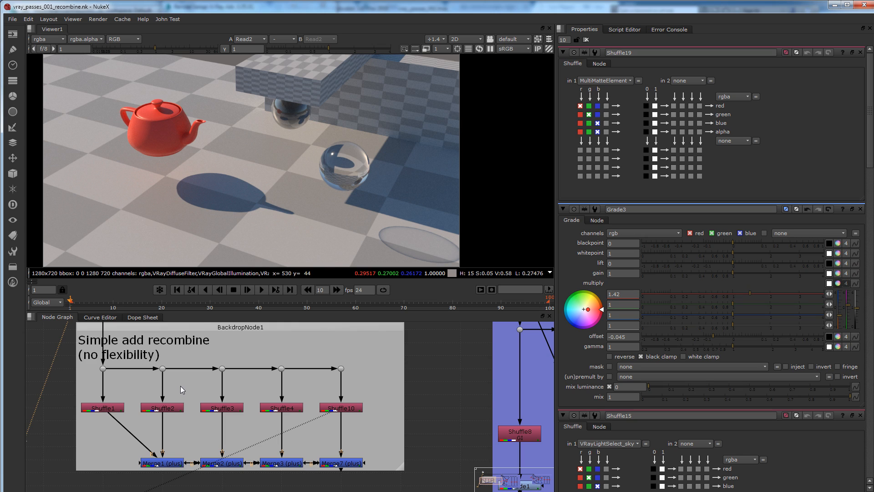
View the Shuffle1 and Shuffle2 passes one after another and open the settings of the Merge1 node.
left_click(113, 410)
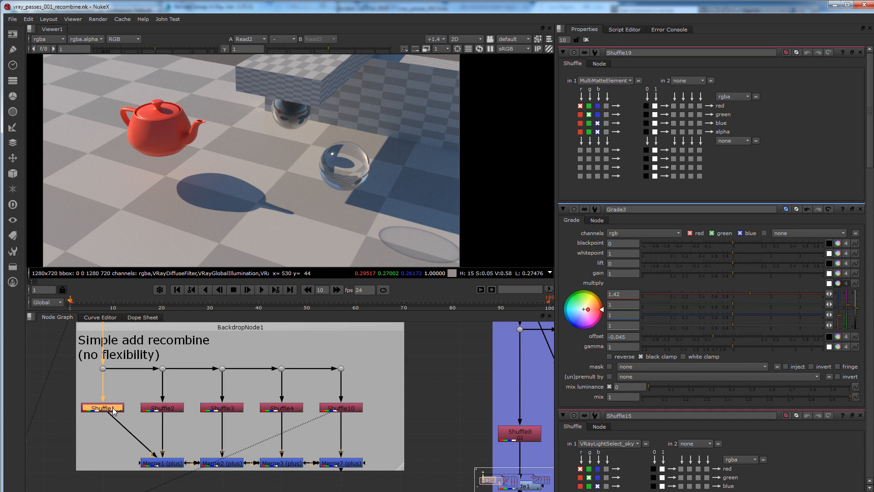
key("1")
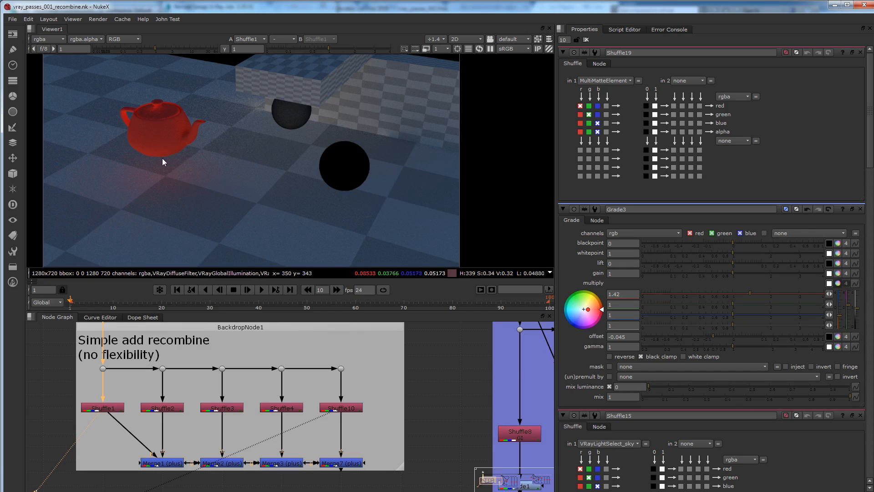
left_click(164, 408)
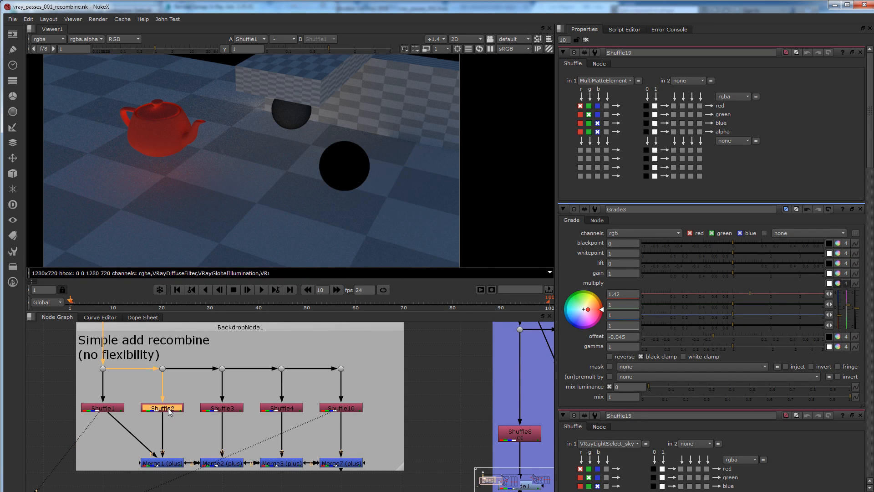
key("1")
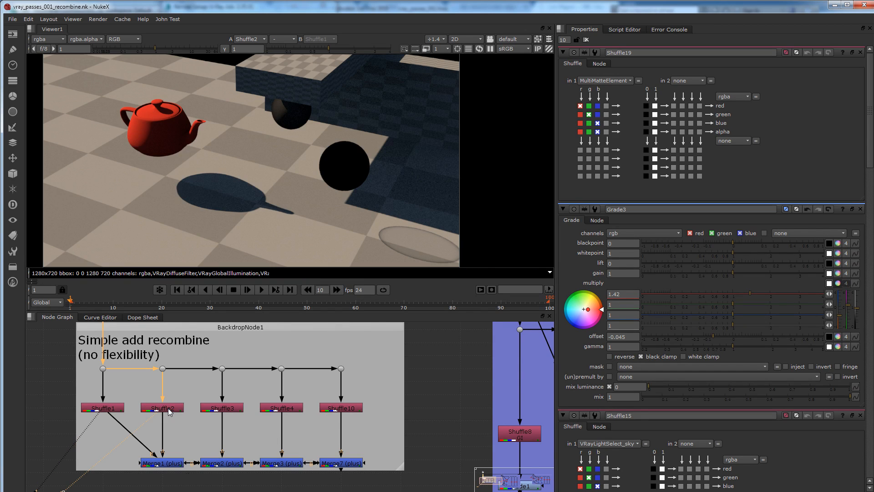
left_click(163, 464)
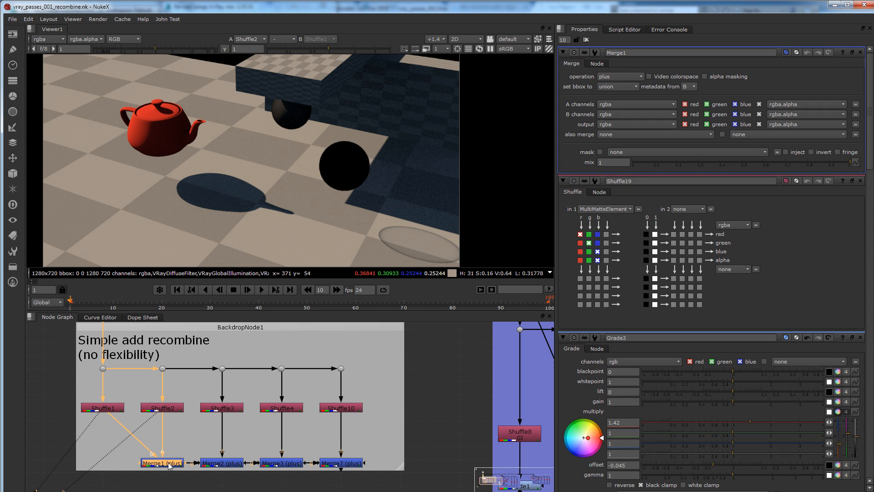
View Shuffle1, Shuffle2 and their sum in Merge1 in succession in the viewer.
left_click(112, 408)
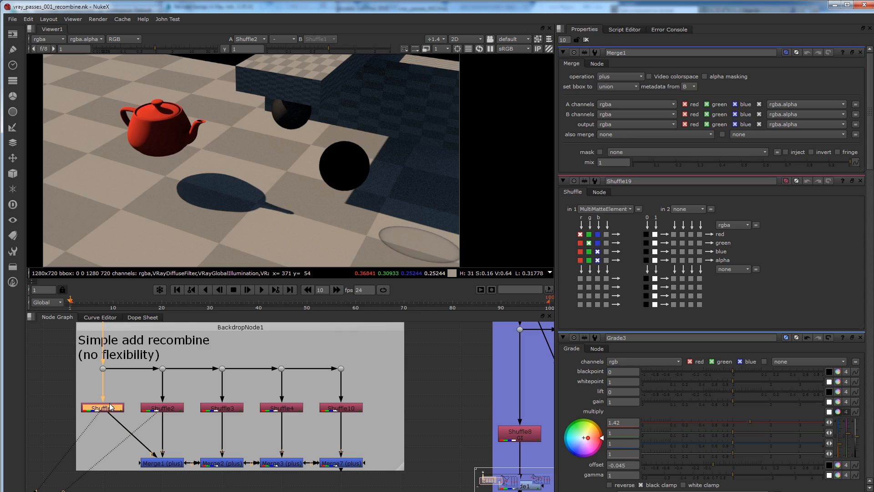
key("1")
left_click(165, 410)
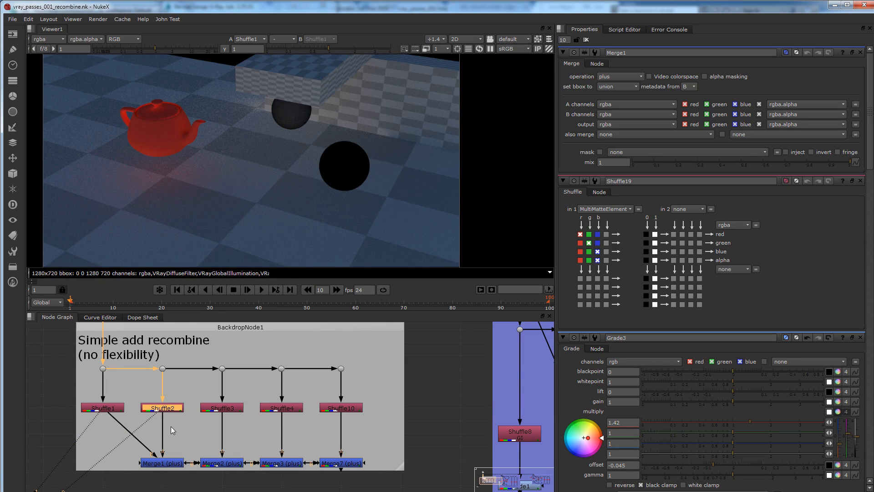
key("2")
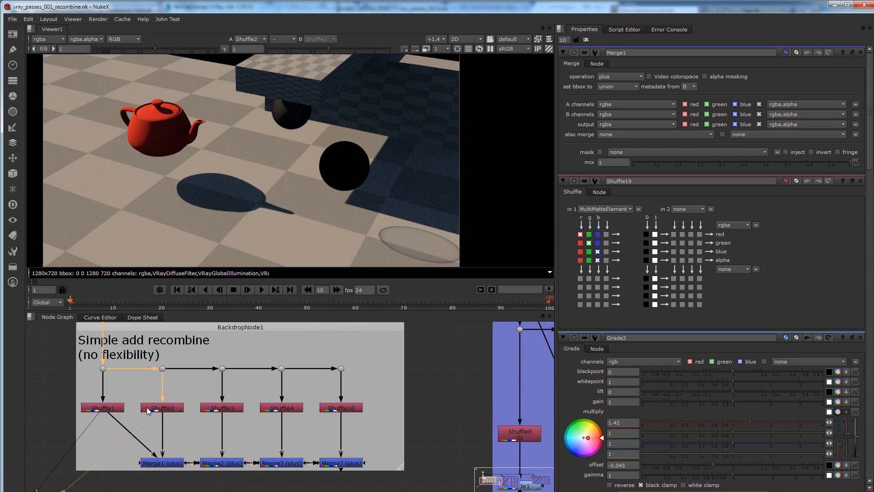
left_click(167, 464)
key("1")
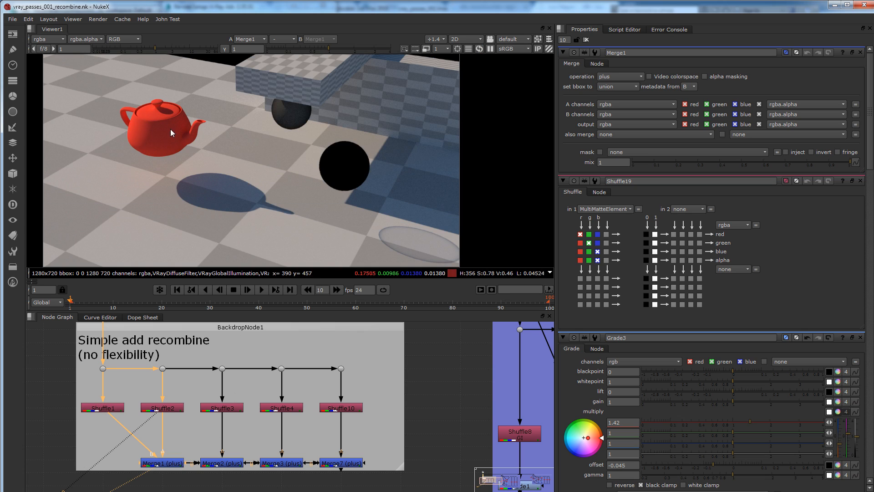
Compare the Shuffle1 pass with the Merge1 result in the viewer, ending on Merge1.
left_click(120, 409)
key("1")
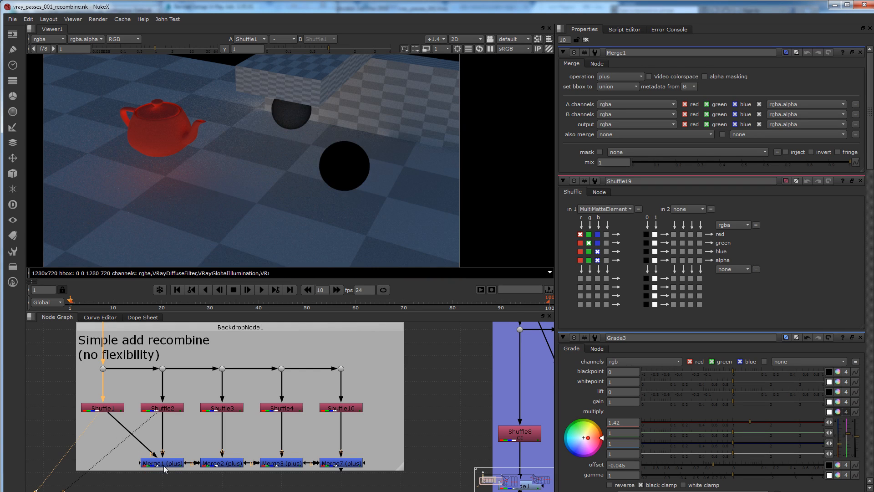
left_click(164, 465)
key("2")
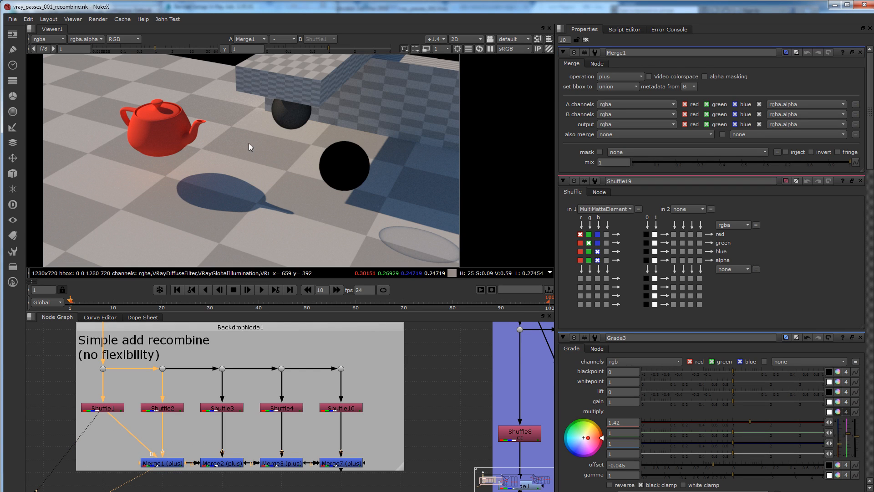
Show the full render of the Read2 node above the simple add recombine in the viewer.
scroll(181, 433, "down", 5)
middle_click_drag(179, 409, 326, 431)
scroll(205, 434, "up", 2)
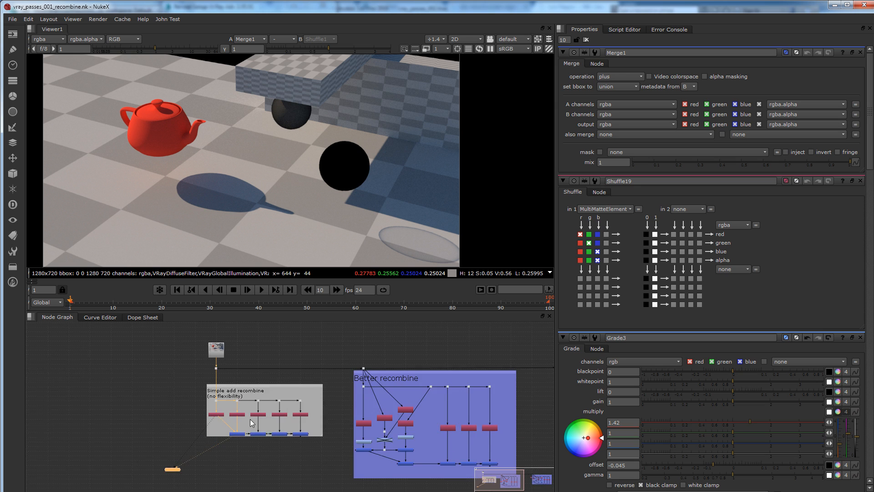
scroll(251, 419, "up", 2)
middle_click_drag(251, 444, 251, 466)
left_click(205, 348)
key("1")
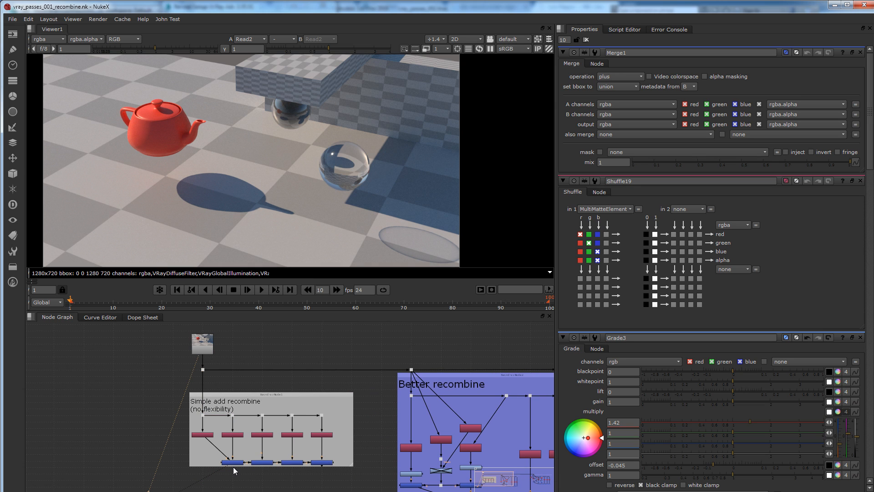
Compare the Merge1 result with the full Read2 render by switching between them, ending on Read2.
left_click(233, 464)
key("1")
key("1")
key("1")
key("1")
key("1")
key("1")
key("1")
key("1")
key("2")
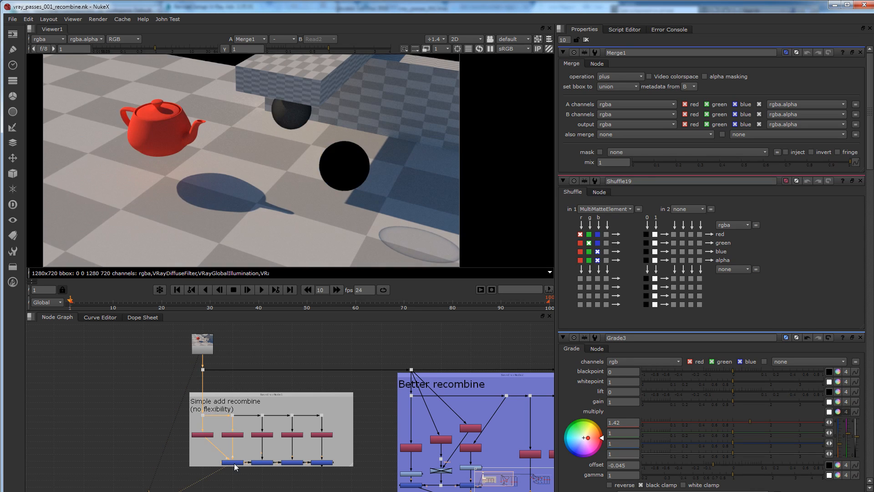
key("1")
View the Merge1 result followed by the VRayReflection pass of Shuffle3, opening Shuffle3's settings.
middle_click_drag(273, 460, 170, 443)
scroll(151, 443, "up", 3)
left_click(127, 448)
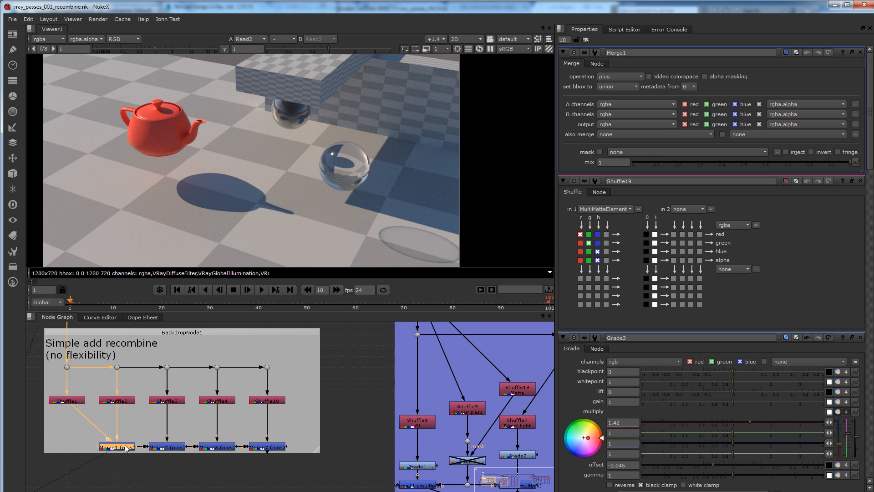
key("1")
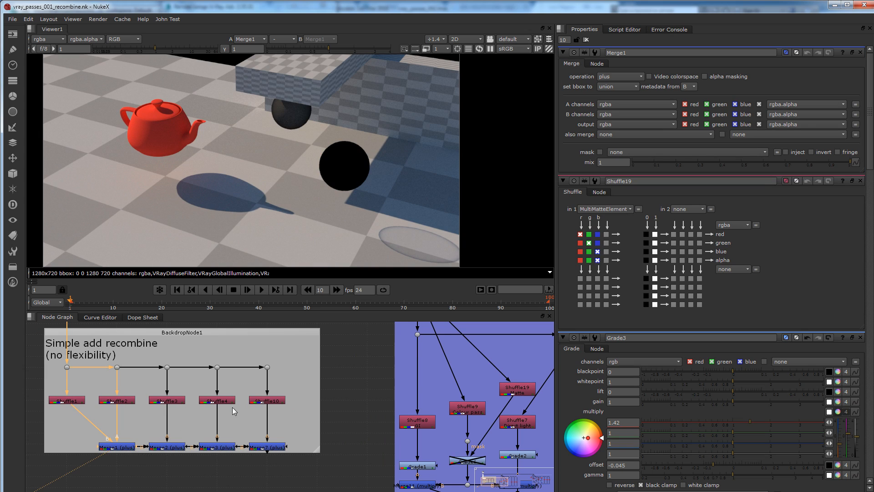
double_click(178, 405)
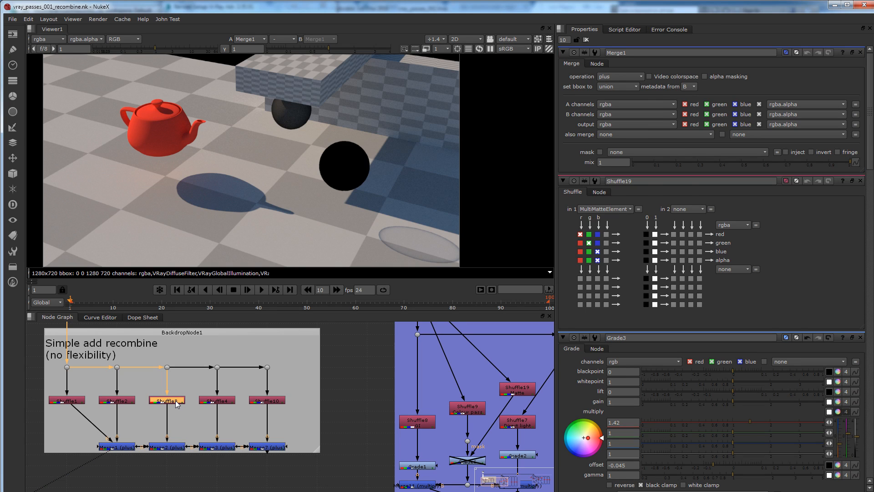
key("1")
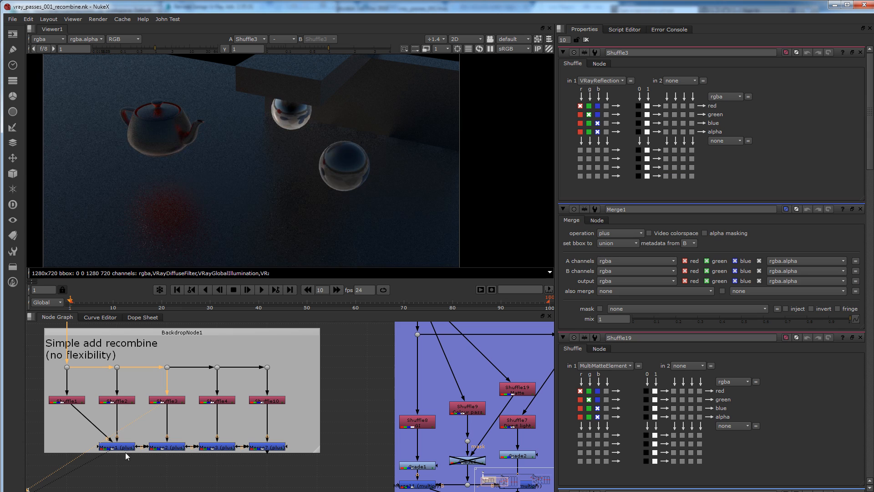
View Merge1 followed by Merge2 to examine what adding the reflection pass contributes to the image.
left_click(164, 448)
left_click(124, 450)
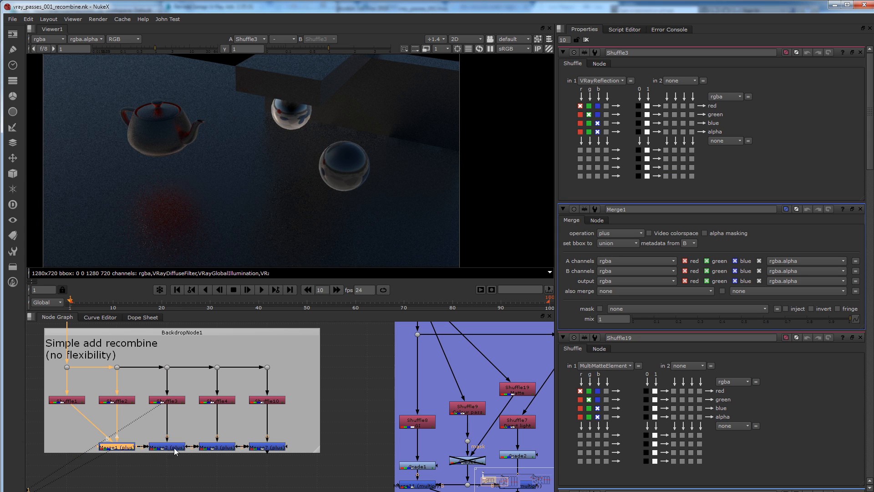
key("1")
left_click(176, 449)
key("1")
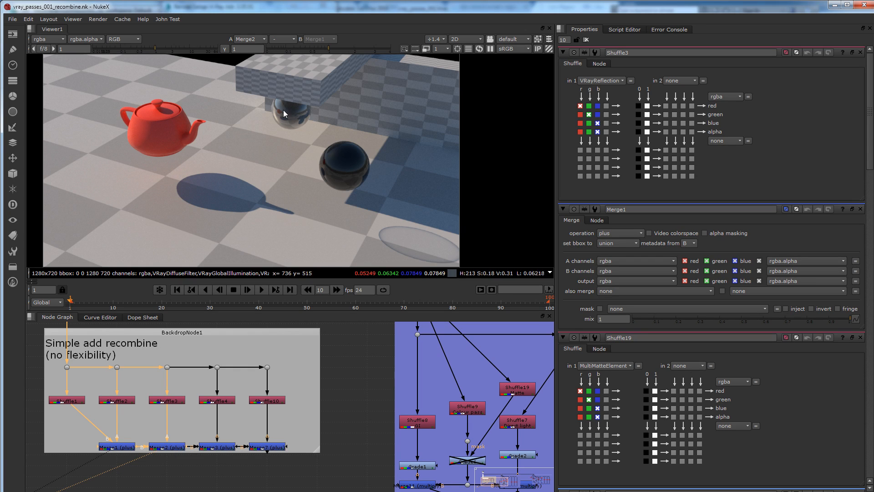
View the Merge3 and Merge7 results to follow the last two additions of the simple add recombine.
left_click(227, 449)
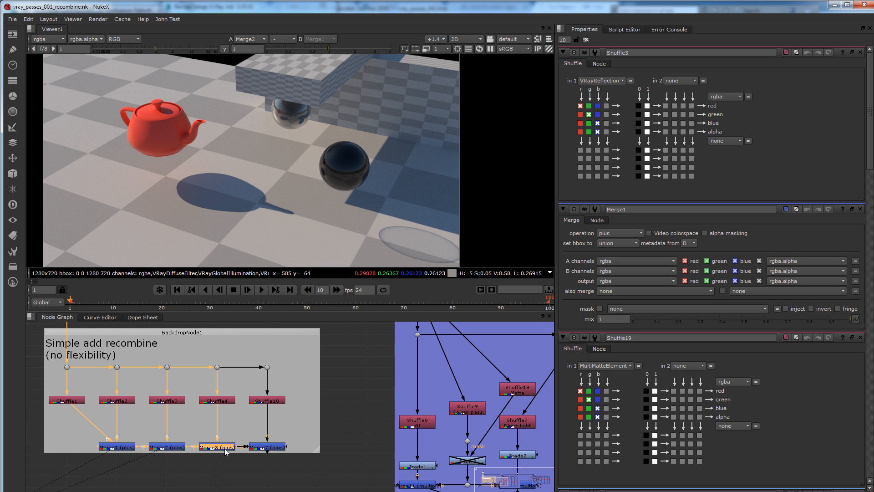
key("1")
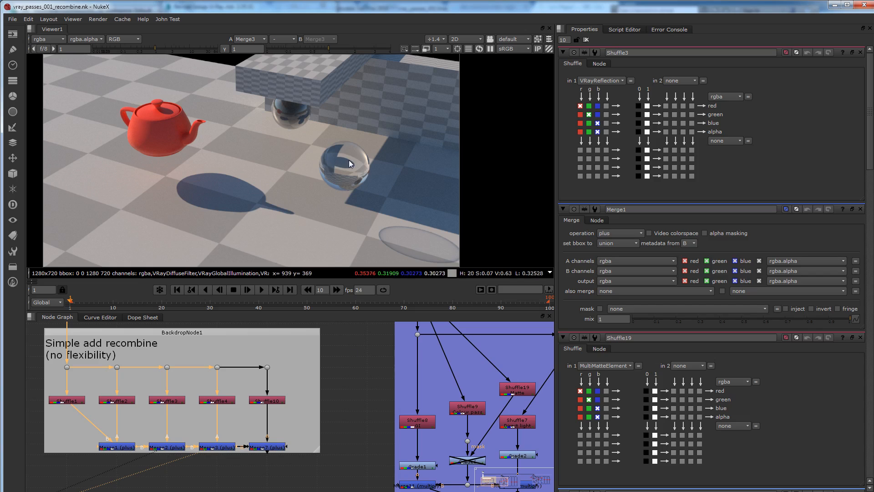
middle_click_drag(294, 440, 309, 424)
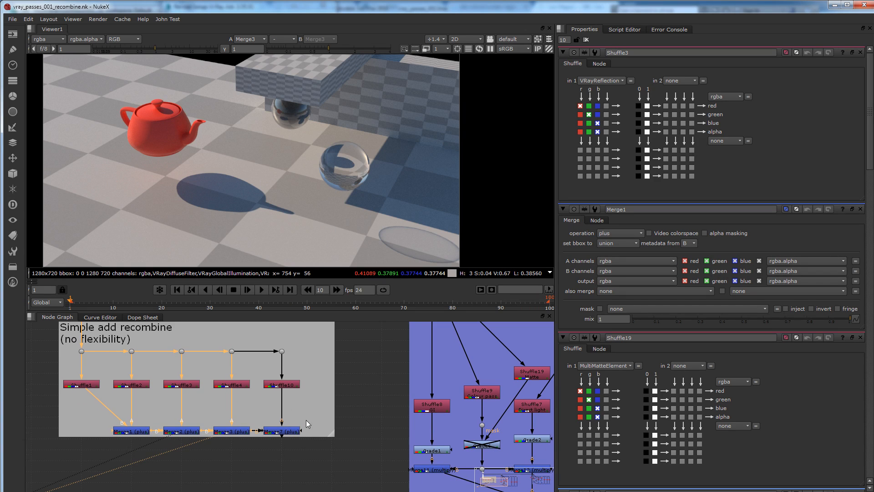
left_click(291, 432)
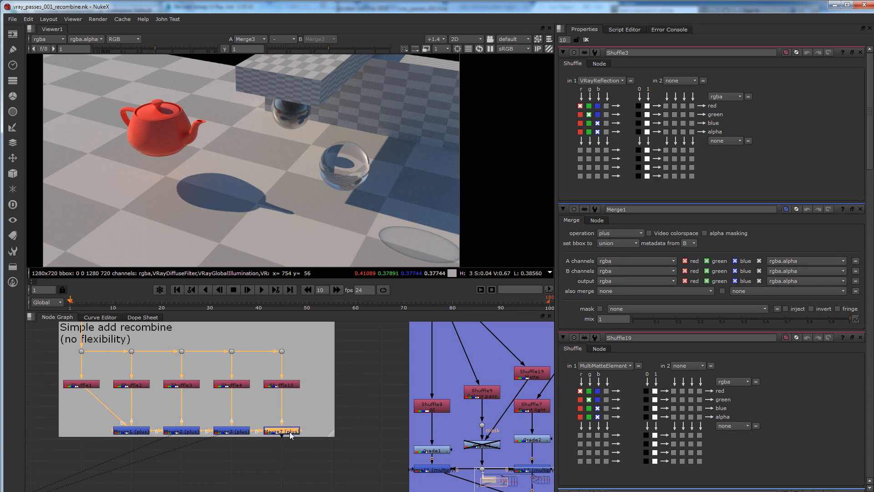
key("1")
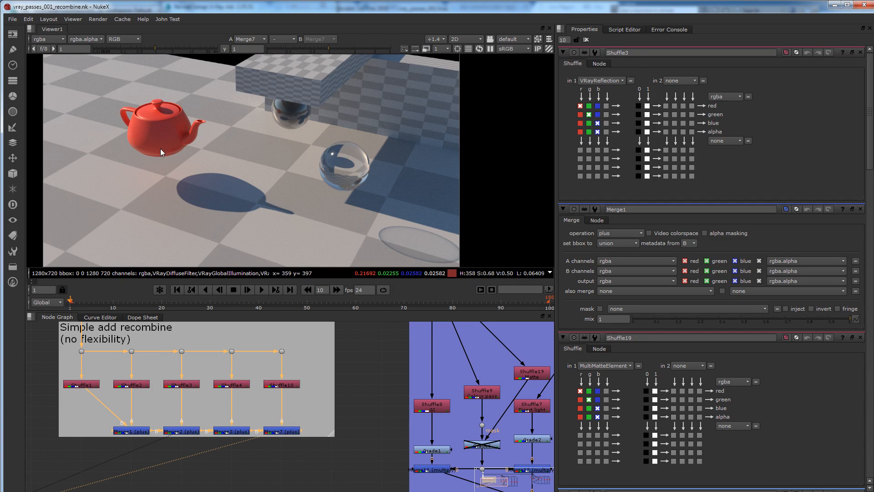
View the Shuffle2 pass and examine the lighting on the red teapot up close.
left_click(134, 387)
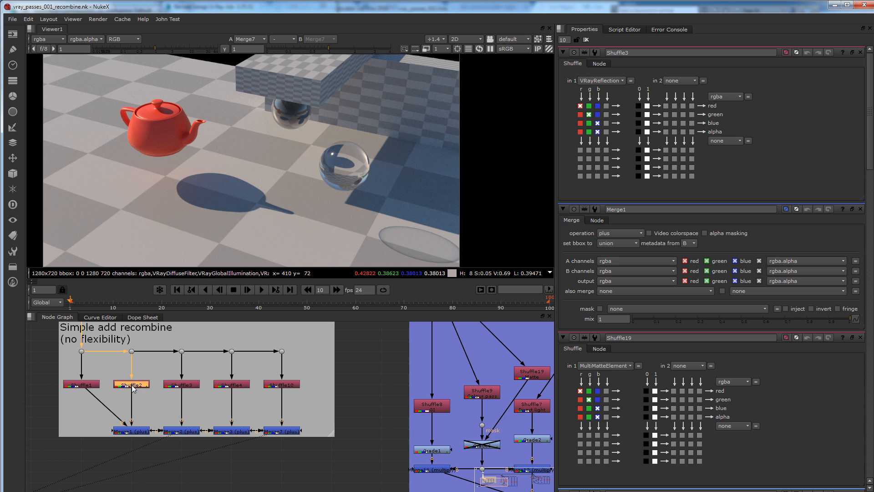
key("1")
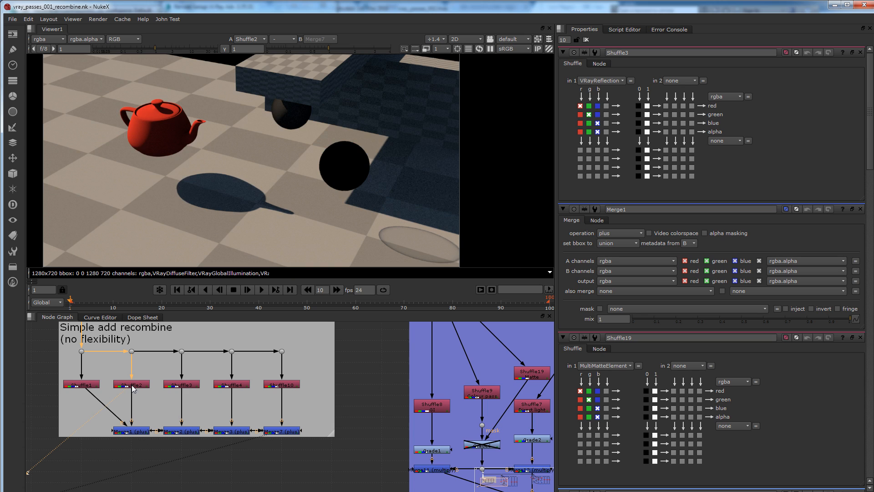
scroll(247, 158, "up", 1)
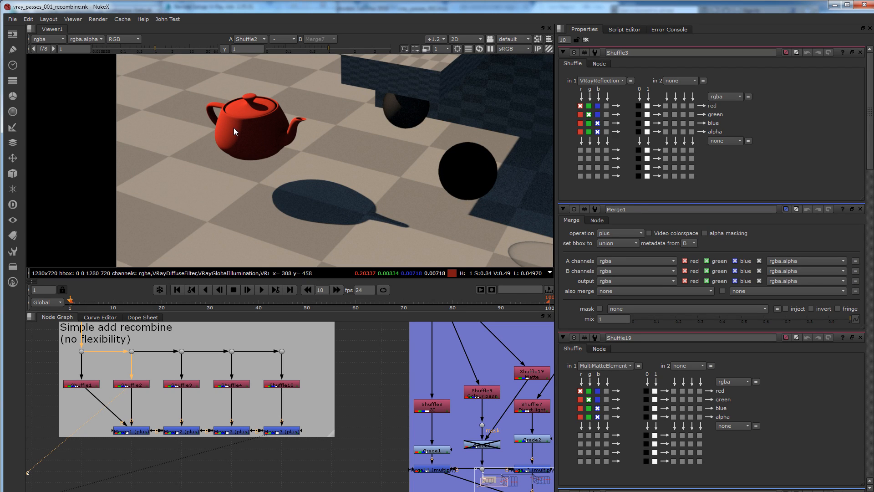
scroll(282, 184, "down", 1)
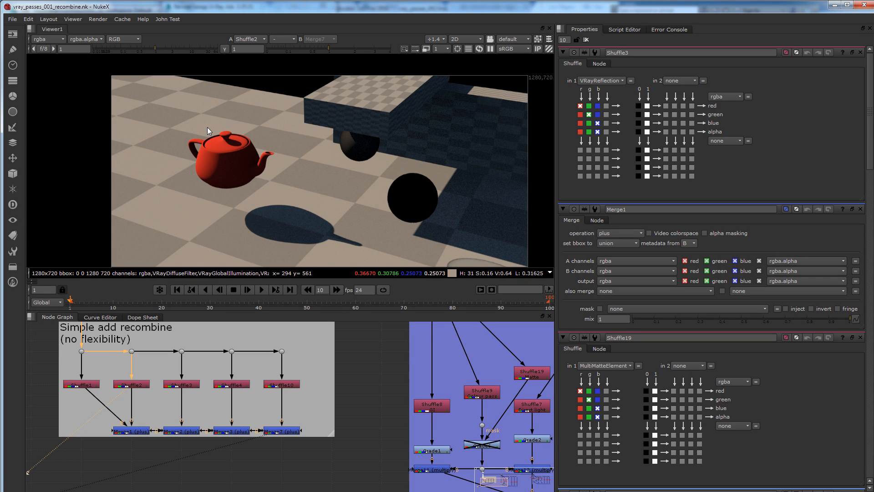
Inspect the node layout of the Better recombine section in the node graph.
middle_click_drag(479, 418, 319, 442)
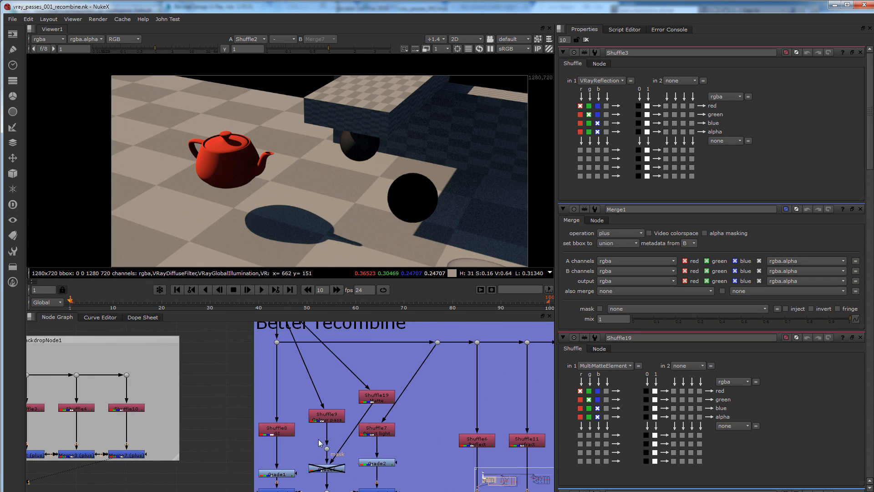
scroll(293, 383, "down", 3)
middle_click_drag(304, 360, 235, 376)
scroll(235, 375, "up", 1)
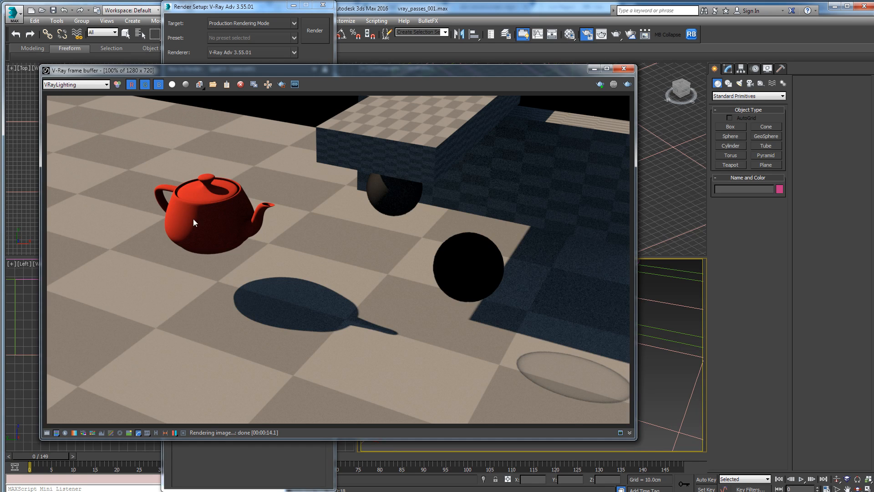
In the V-Ray frame buffer, compare the VRayLighting, VRayRawLighting and VRayRawGlobalIllumination elements, ending on VRayRawLighting.
left_click(101, 83)
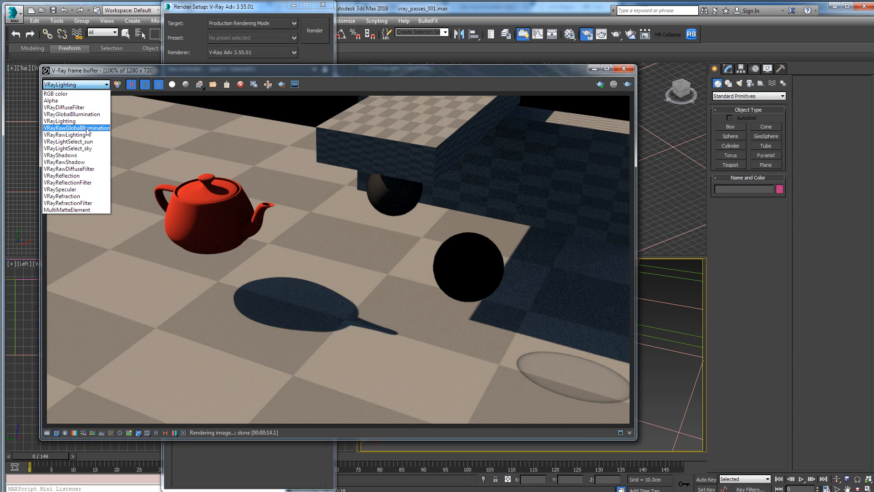
left_click(64, 121)
left_click(74, 83)
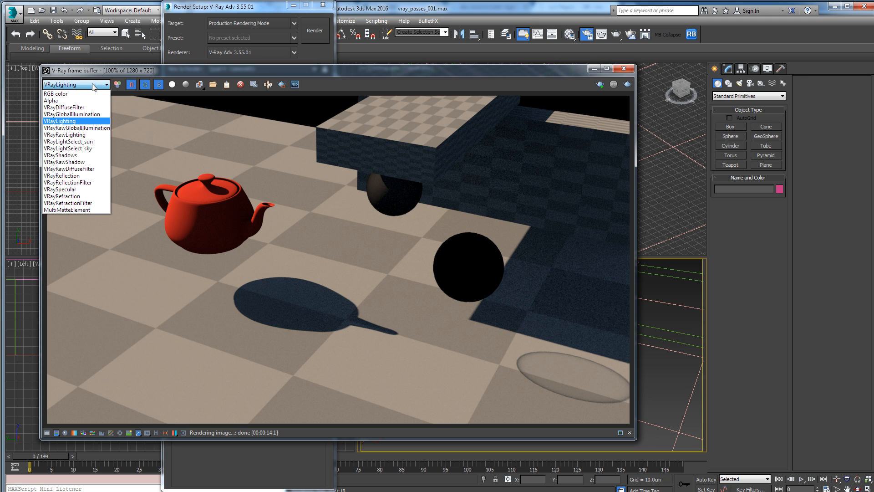
left_click(73, 135)
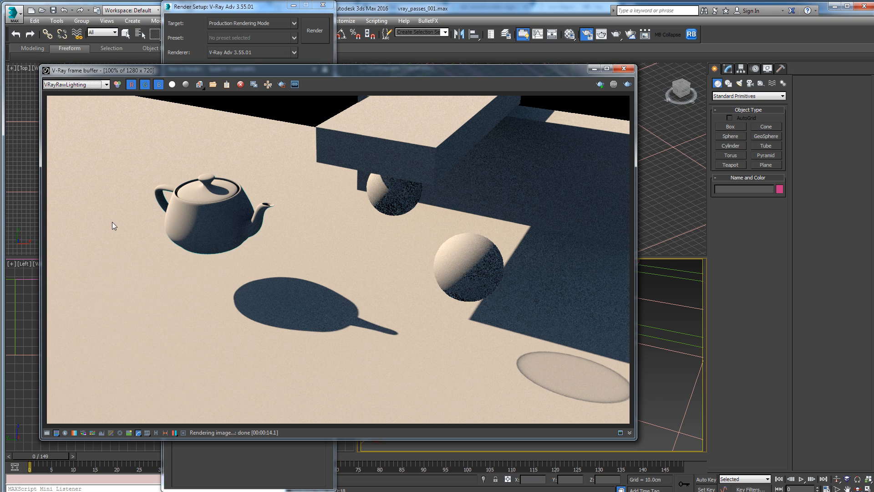
left_click(89, 85)
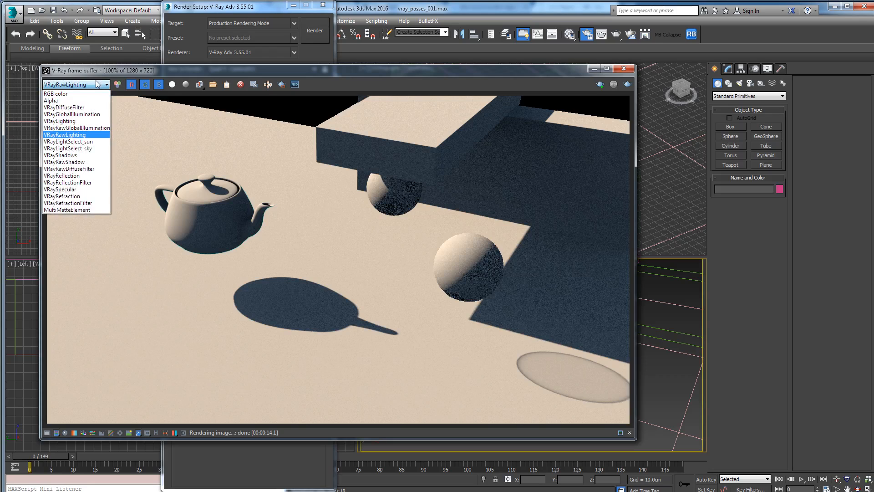
left_click(89, 128)
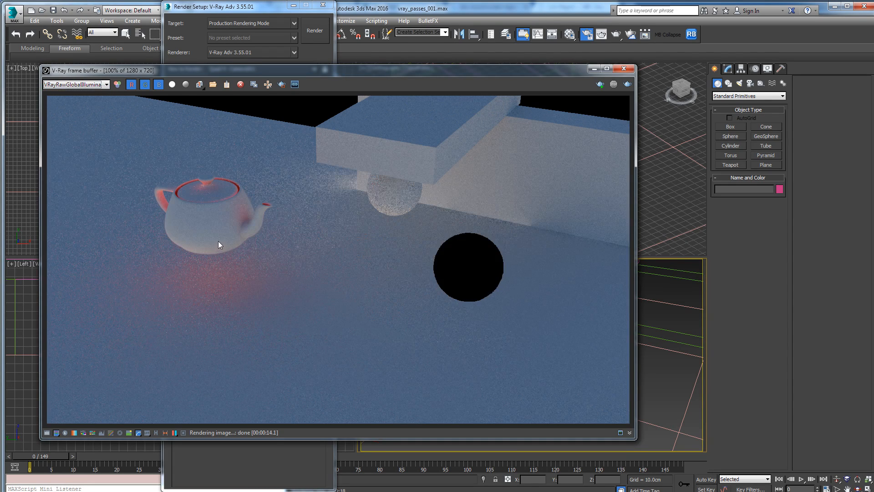
left_click(86, 85)
left_click(82, 134)
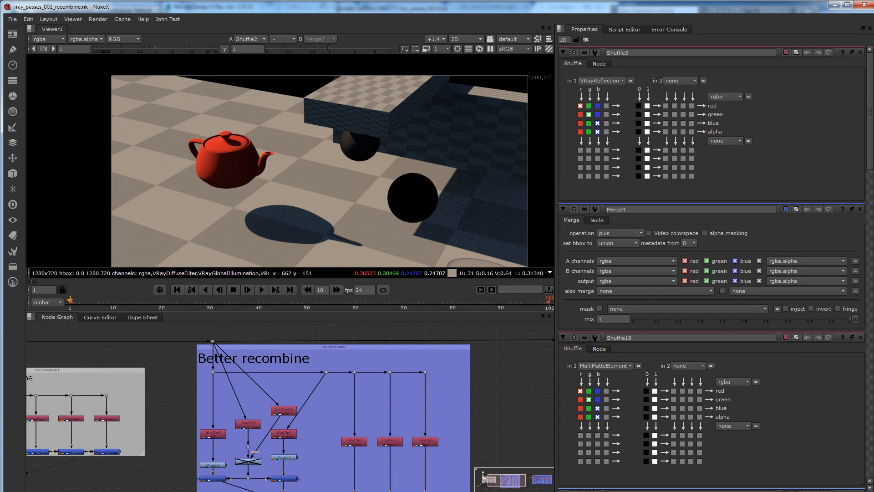
In NukeX, view the Shuffle8 GI pass in the Better recombine section.
middle_click_drag(363, 381, 325, 376)
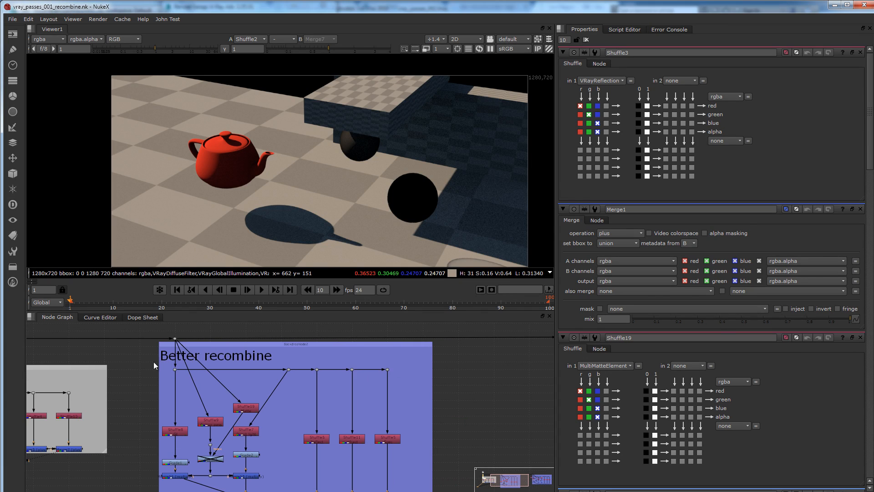
middle_click_drag(240, 430, 229, 400)
scroll(224, 393, "up", 1)
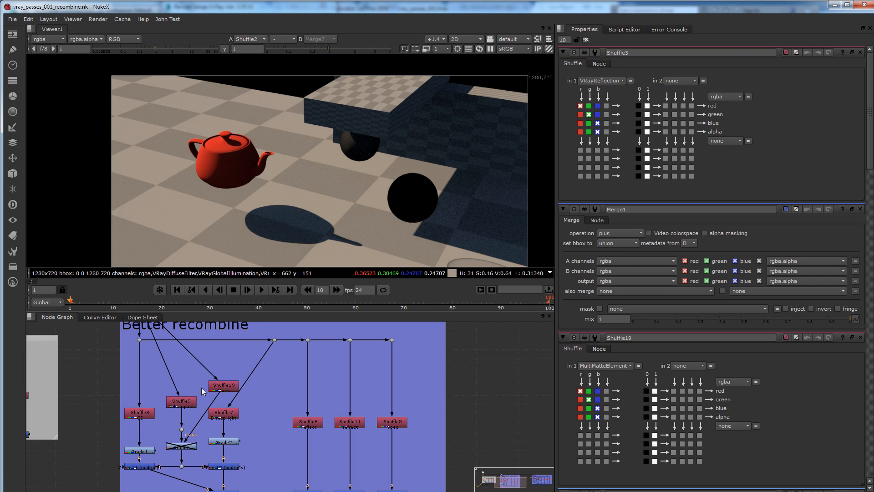
middle_click_drag(134, 409, 207, 395)
scroll(207, 395, "up", 1)
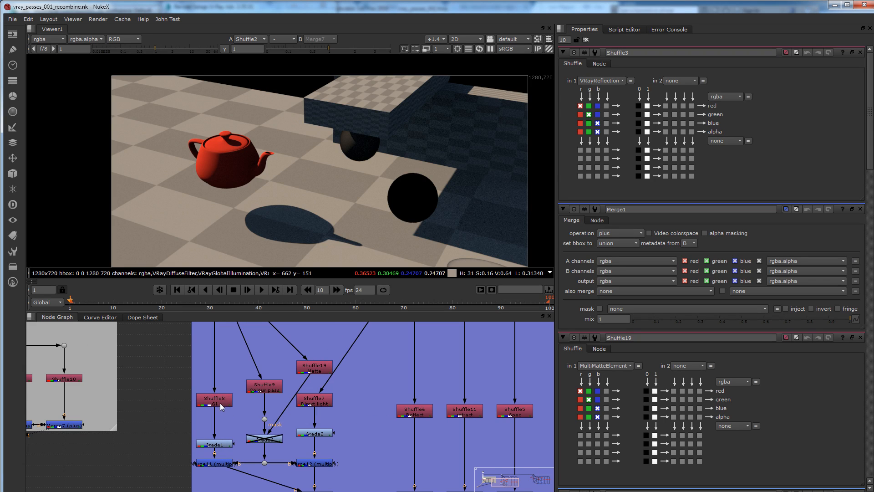
left_click(221, 400)
key("1")
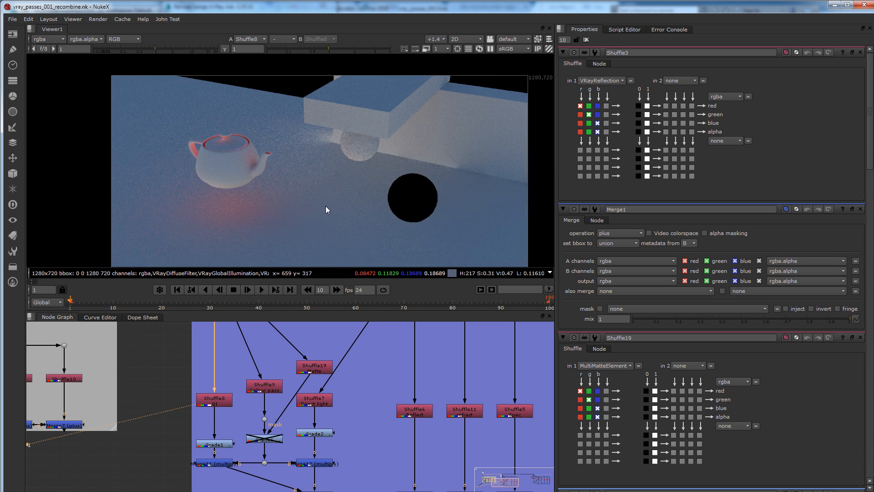
Frame the whole image in the viewer and view the Shuffle7 direct light pass.
scroll(326, 210, "down", 1)
middle_click_drag(329, 211, 252, 178)
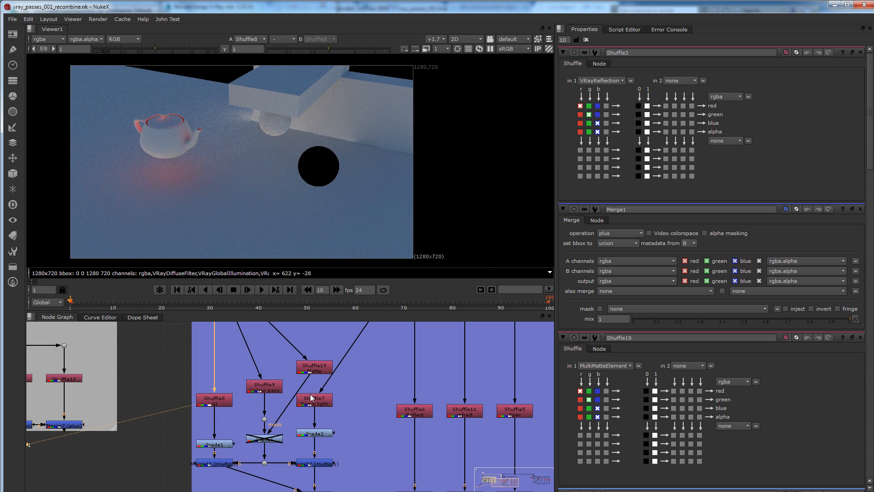
left_click(321, 404)
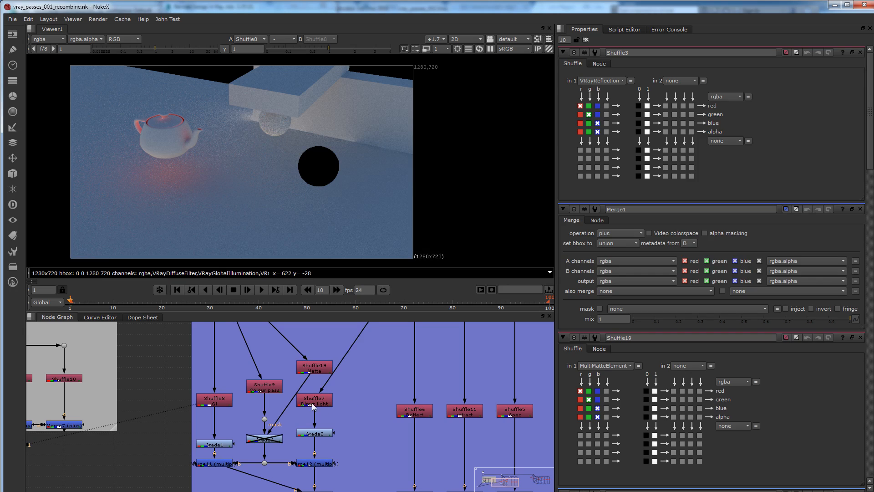
key("1")
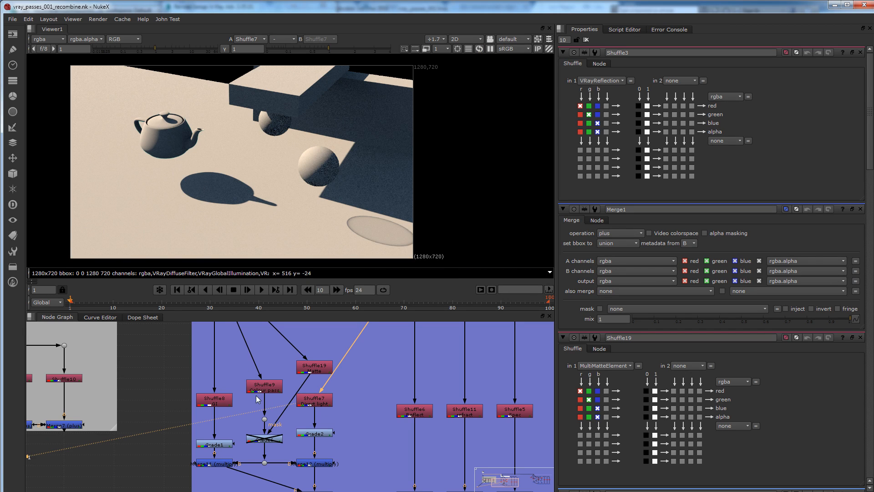
View the Shuffle9 colour pass and display its VRayDiffuseFilter counterpart in the V-Ray frame buffer.
scroll(333, 401, "up", 2)
middle_click_drag(333, 402, 306, 426)
left_click(216, 424)
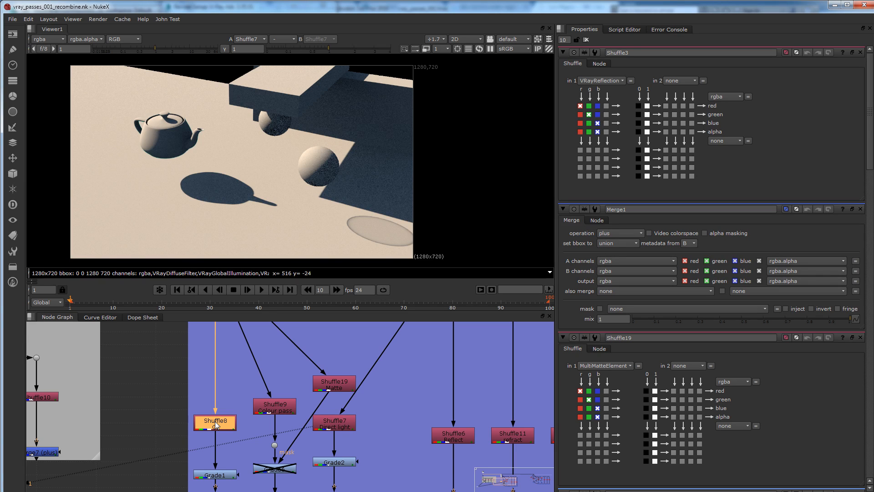
left_click(275, 408)
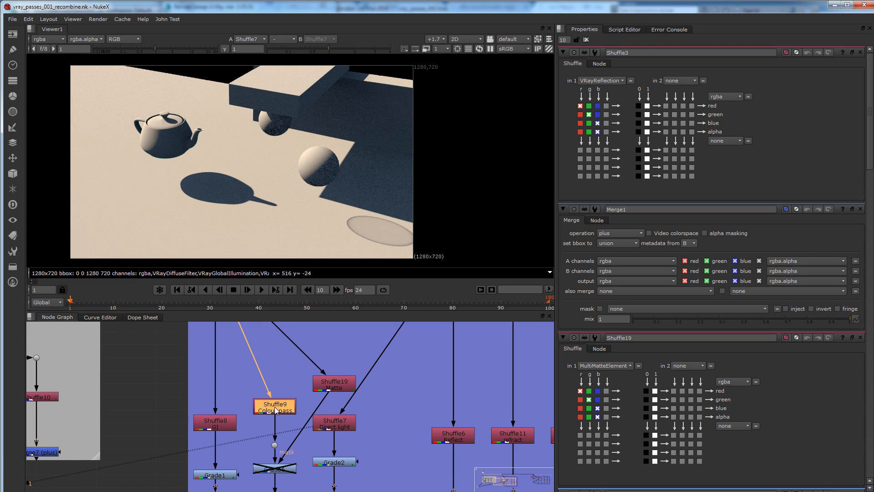
key("1")
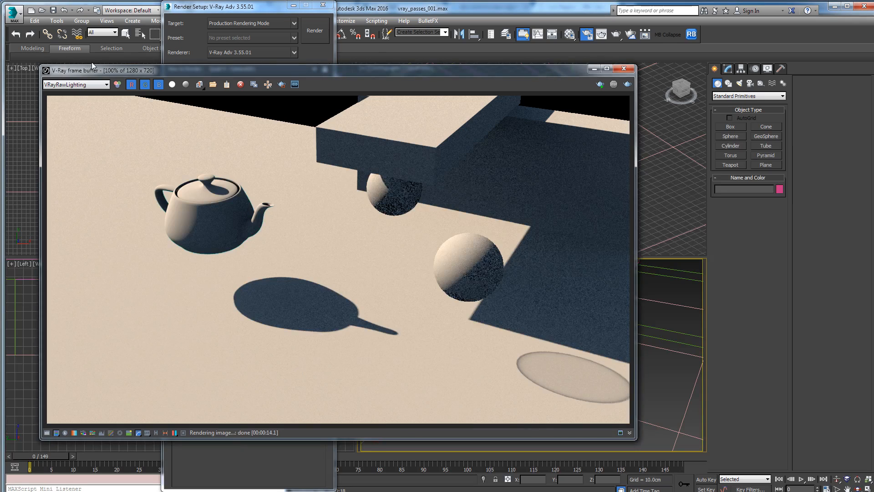
left_click(90, 85)
left_click(78, 108)
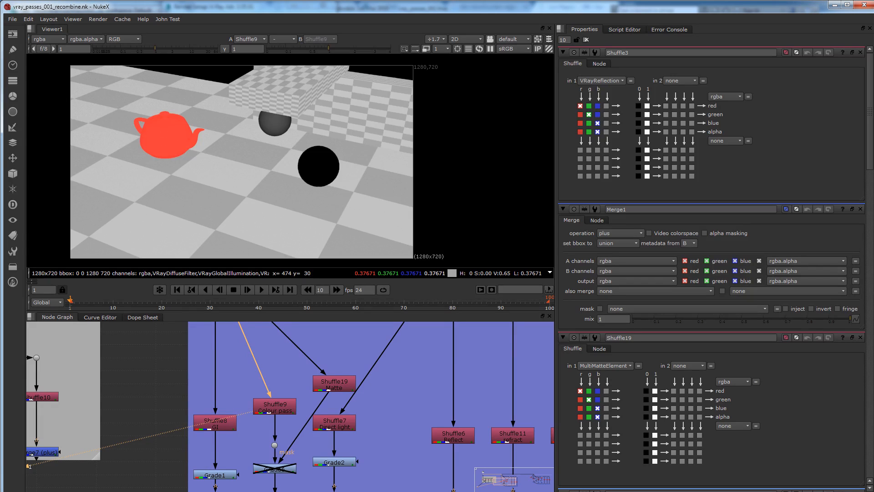
Disable the Grade2 node under the direct light pass and the Grade1 node under the GI pass.
scroll(360, 401, "down", 3)
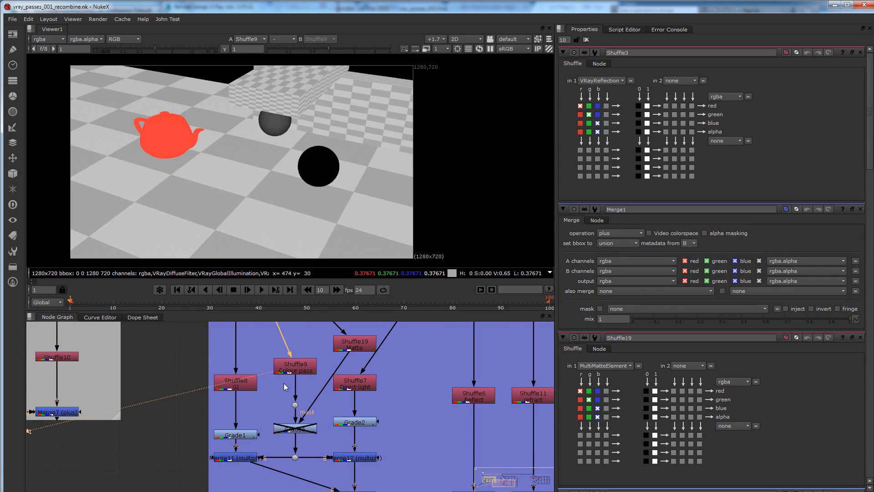
scroll(359, 403, "up", 3)
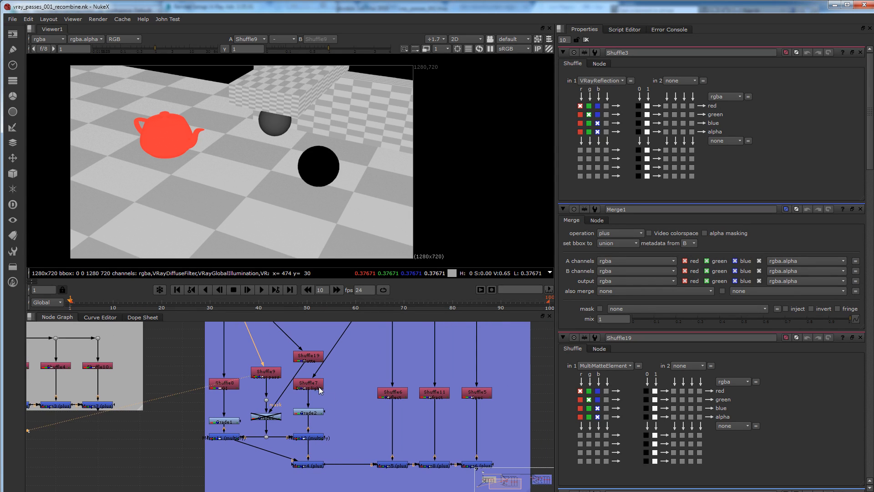
left_click(314, 420)
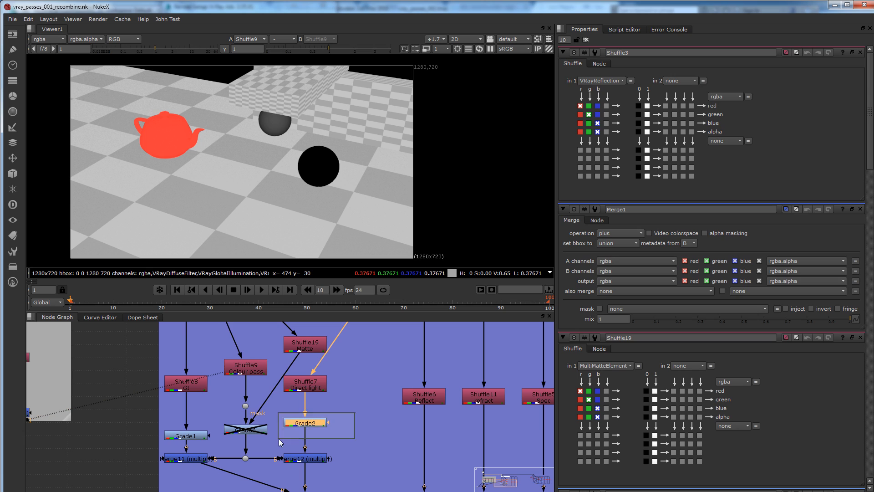
key("d")
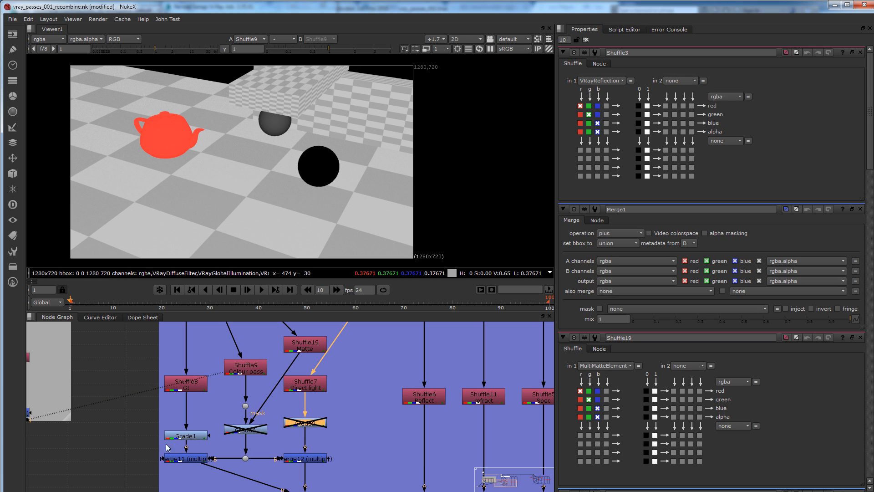
left_click(199, 437)
key("d")
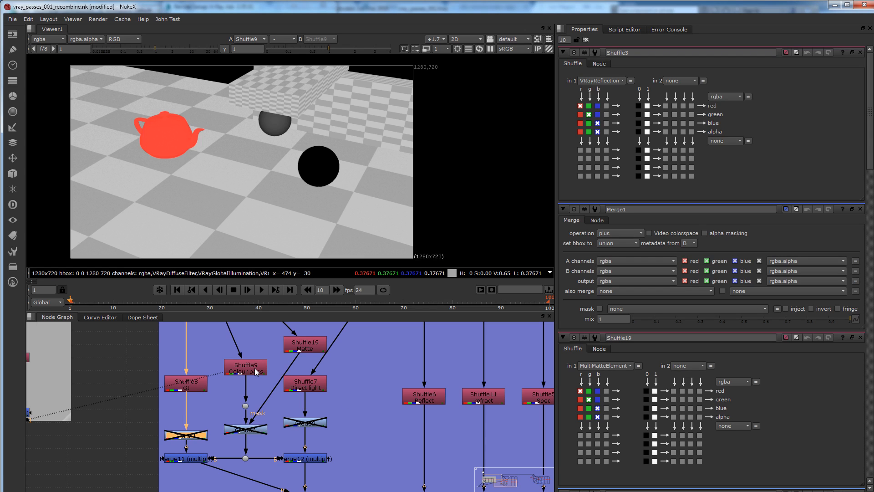
View the Shuffle7 direct light and Shuffle9 colour passes, keeping Shuffle9 on viewer input 1 and Shuffle7 on input 2.
left_click(305, 385)
key("1")
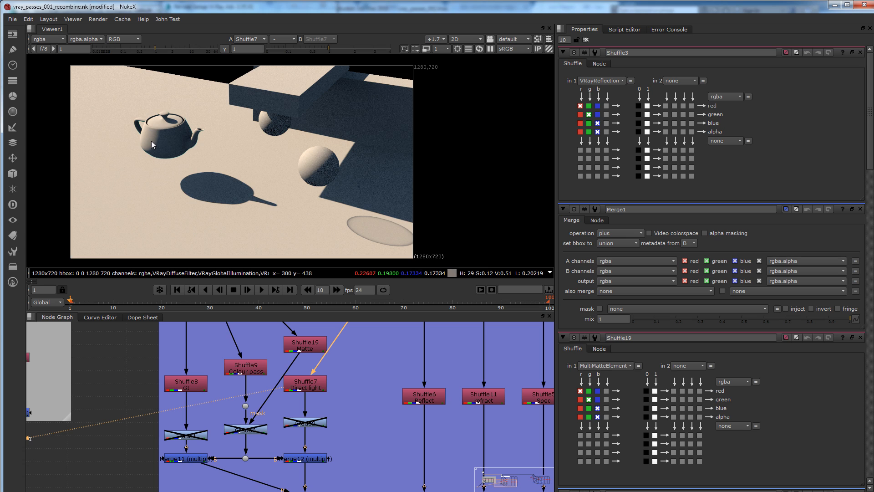
mouse_move(357, 435)
middle_mouse_down()
mouse_move(377, 411)
mouse_move(369, 430)
middle_mouse_up()
left_click(282, 350)
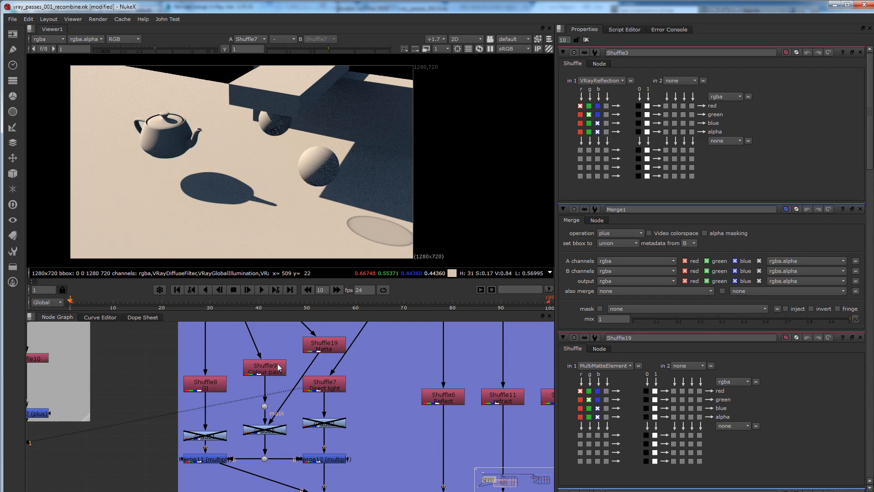
left_click(277, 366)
key("1")
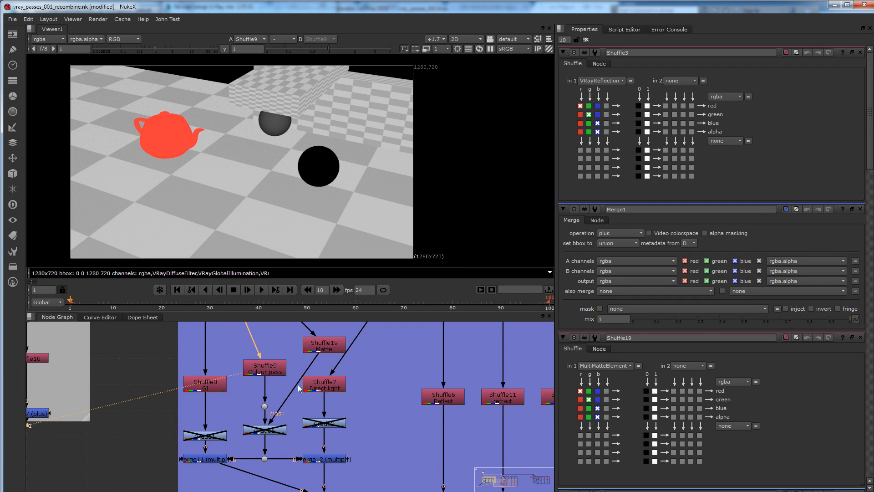
left_click(327, 391)
key("2")
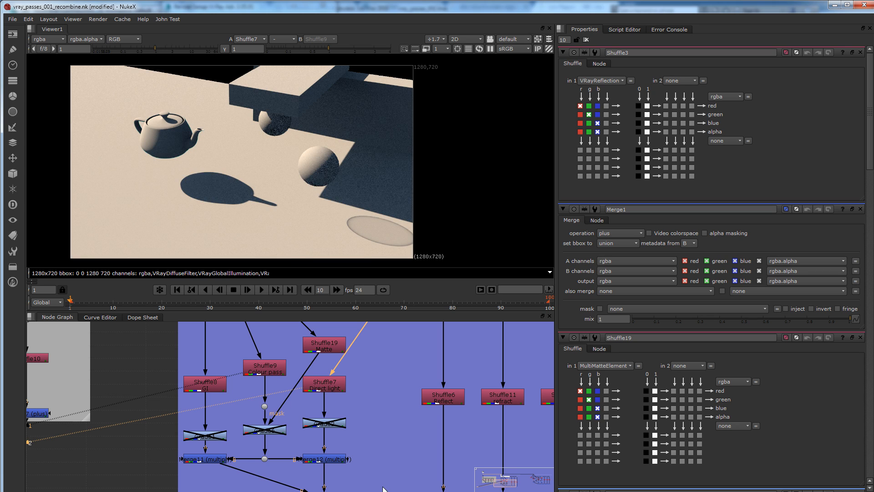
View the Merge12 multiply result that combines the direct light with the colour pass.
middle_click_drag(359, 481, 363, 466)
left_click(340, 447)
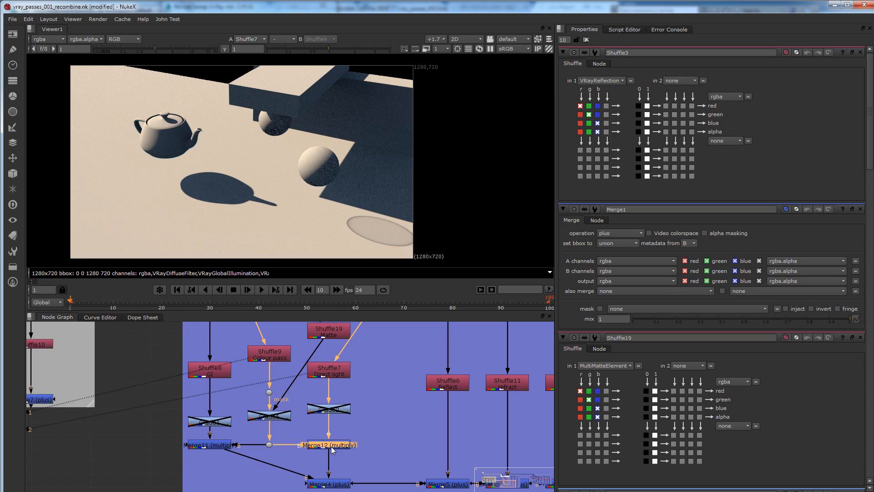
key("1")
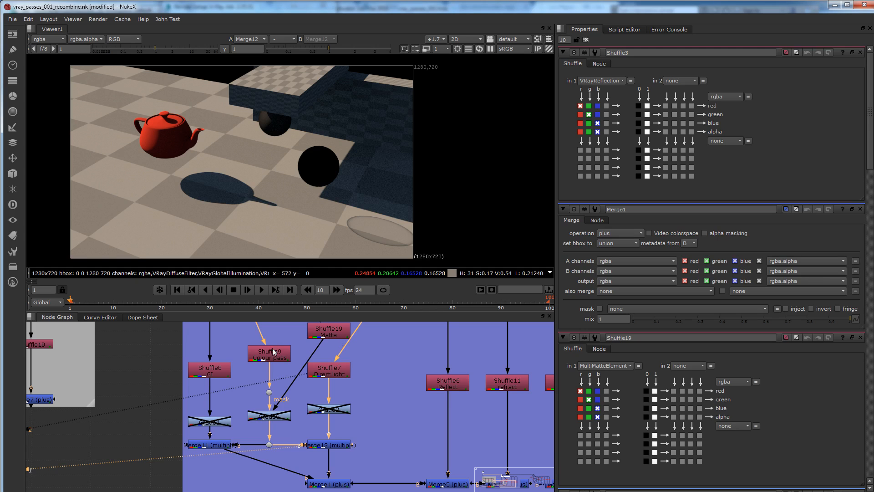
Toggle the viewer between Shuffle2 from the simple add setup and the Merge12 multiply result to compare their lighting.
middle_click_drag(338, 448, 451, 450)
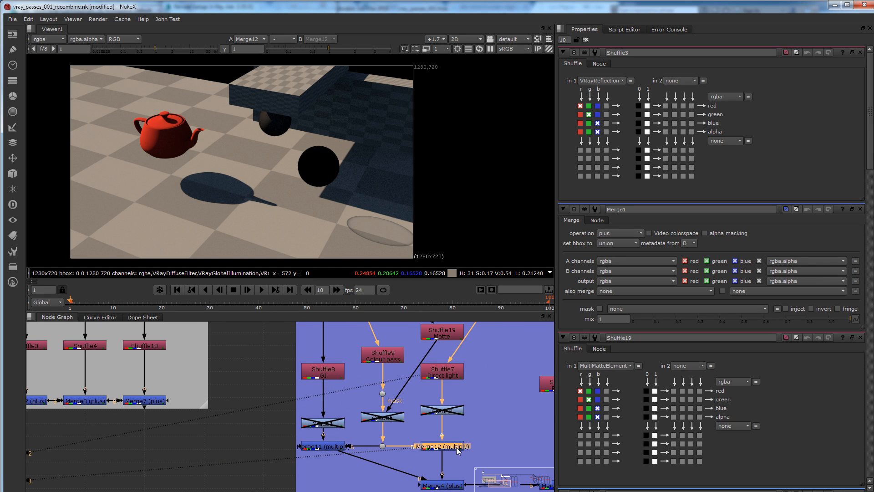
middle_click_drag(174, 368, 337, 378)
scroll(174, 376, "down", 2)
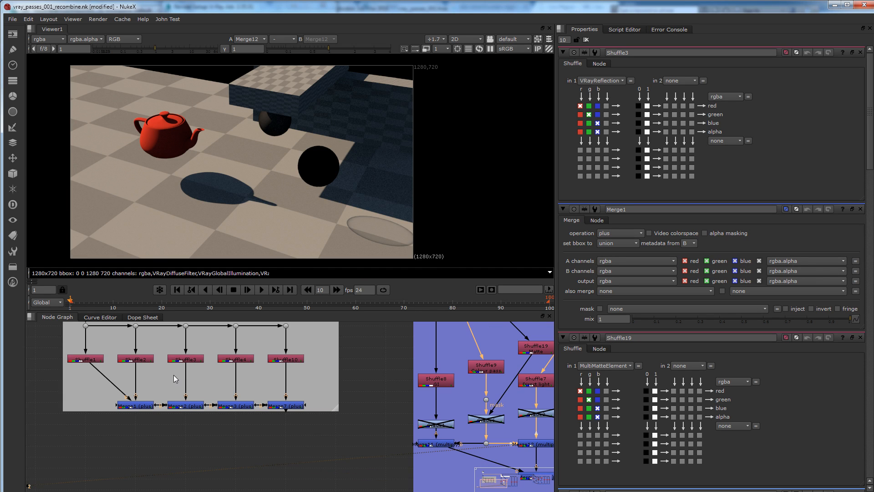
left_click(146, 360)
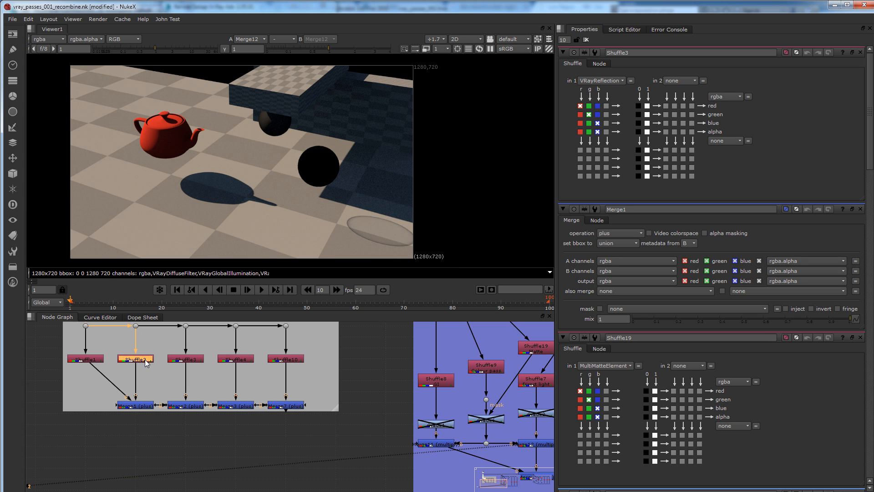
middle_click_drag(145, 359, 100, 376)
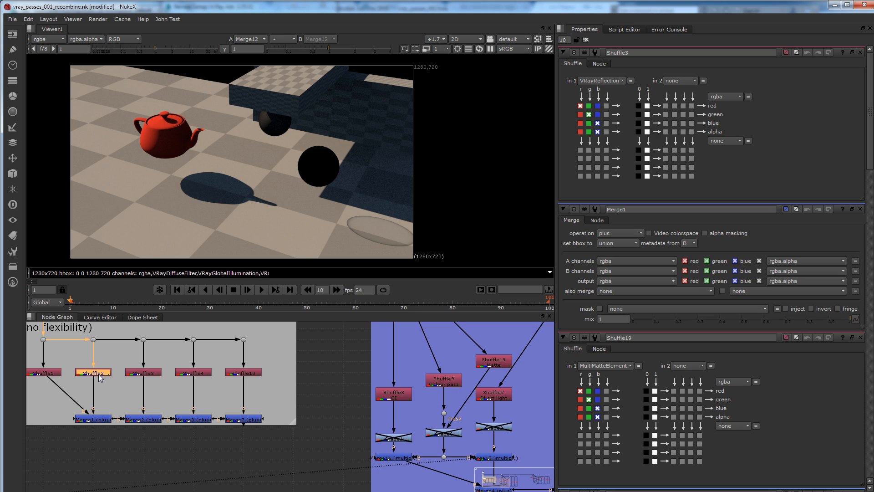
key("1")
key("2")
key("1")
key("2")
key("1")
key("2")
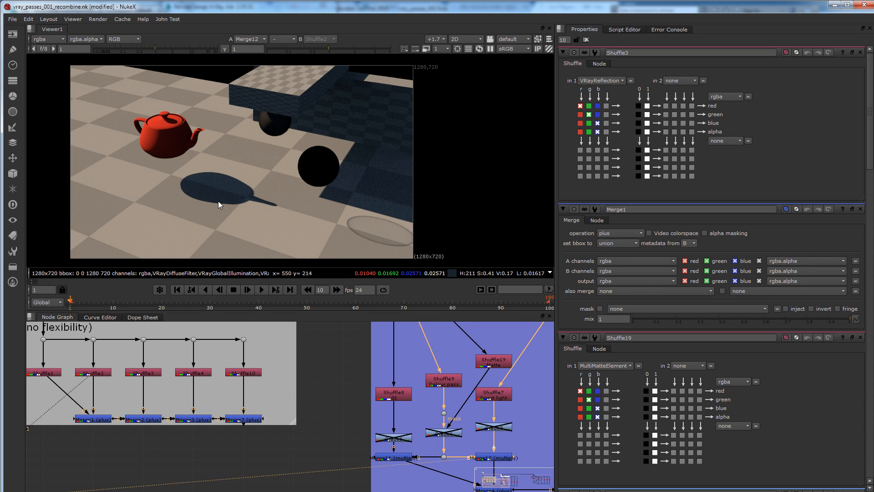
key("1")
key("2")
key("1")
key("2")
key("1")
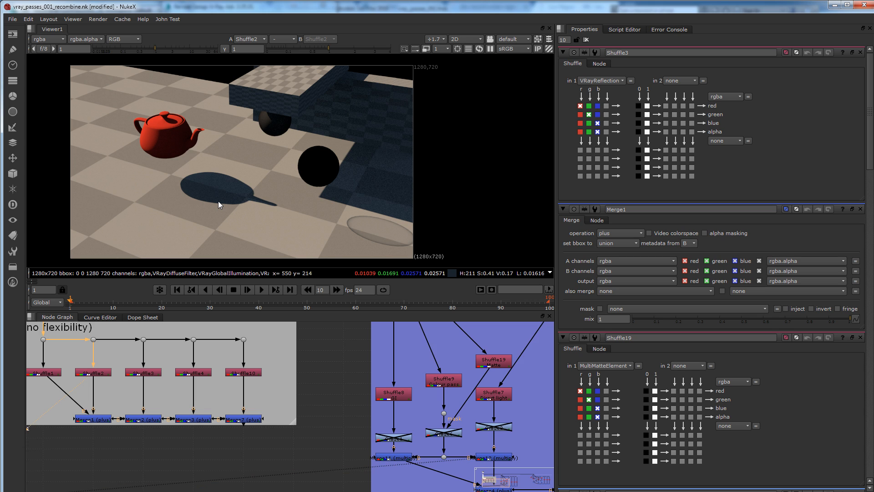
key("2")
key("1")
key("2")
key("1")
key("2")
key("1")
key("2")
key("1")
key("2")
key("1")
key("2")
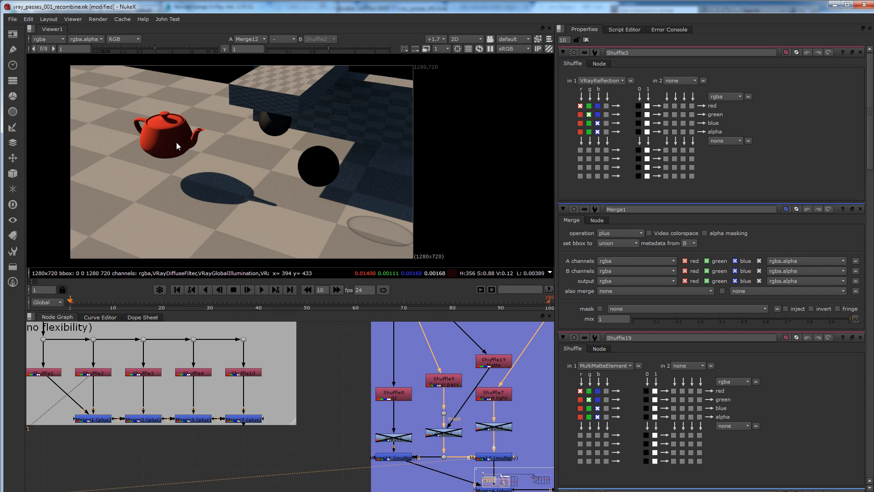
View the Merge12 multiply result at the end of the direct light branch.
middle_click_drag(502, 414, 380, 417)
scroll(358, 404, "up", 1)
middle_click_drag(388, 454, 390, 444)
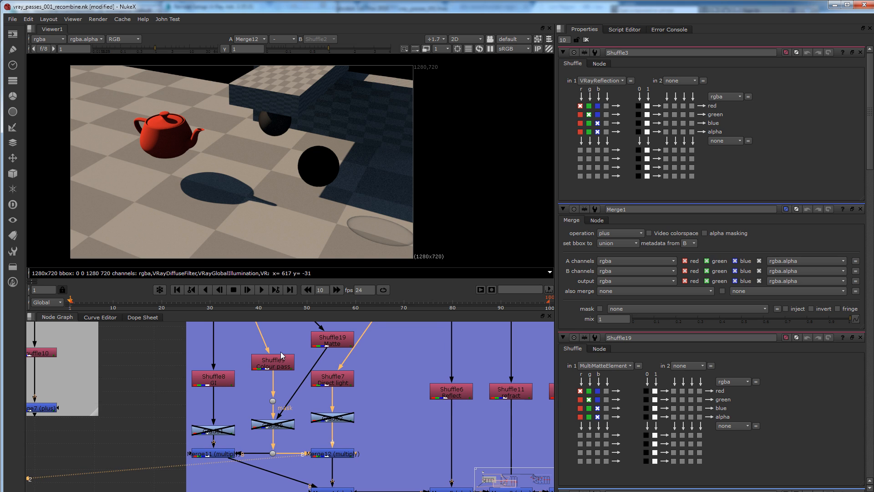
key("1")
left_click(352, 454)
key("1")
left_click(319, 401)
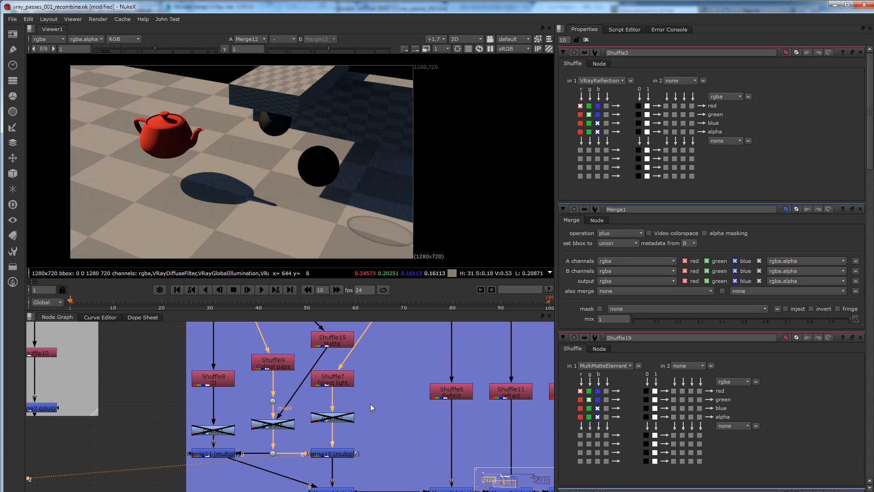
middle_click_drag(361, 399, 371, 401)
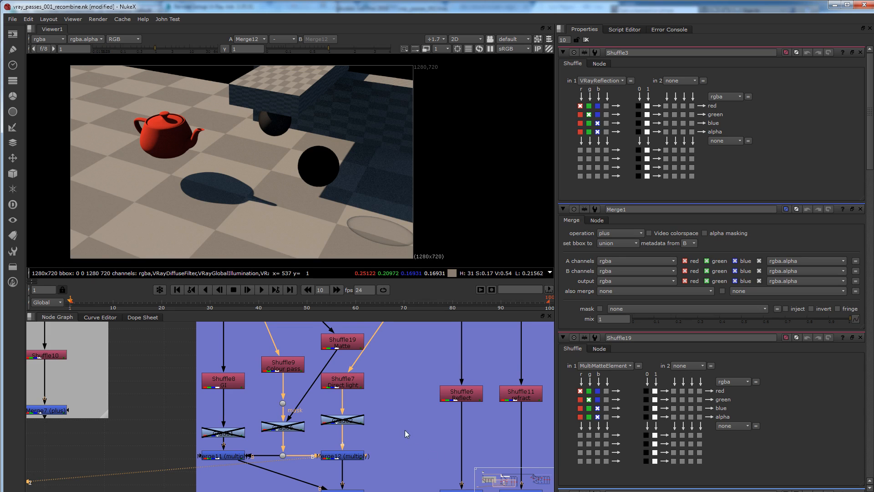
View the Shuffle9 colour pass, enable the Grade6 node below it and view the graded output.
middle_click_drag(405, 430, 416, 437)
left_click(294, 370)
key("1")
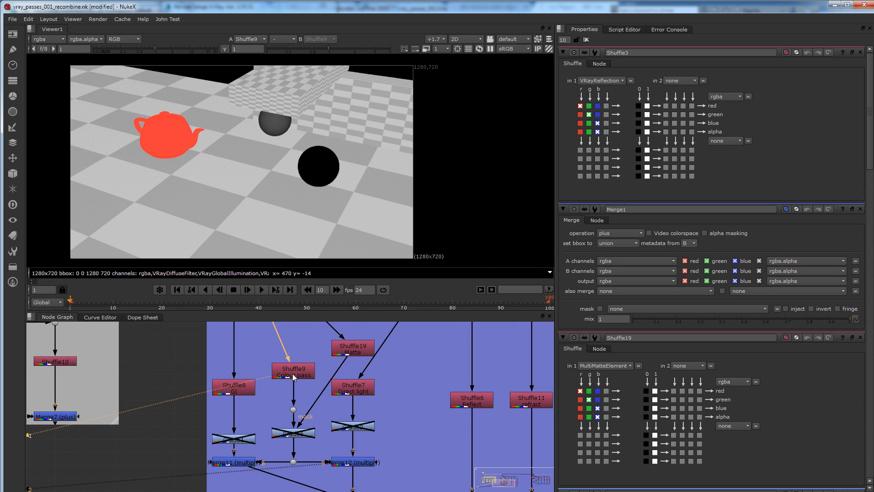
middle_click_drag(300, 438, 310, 429)
left_click(310, 427)
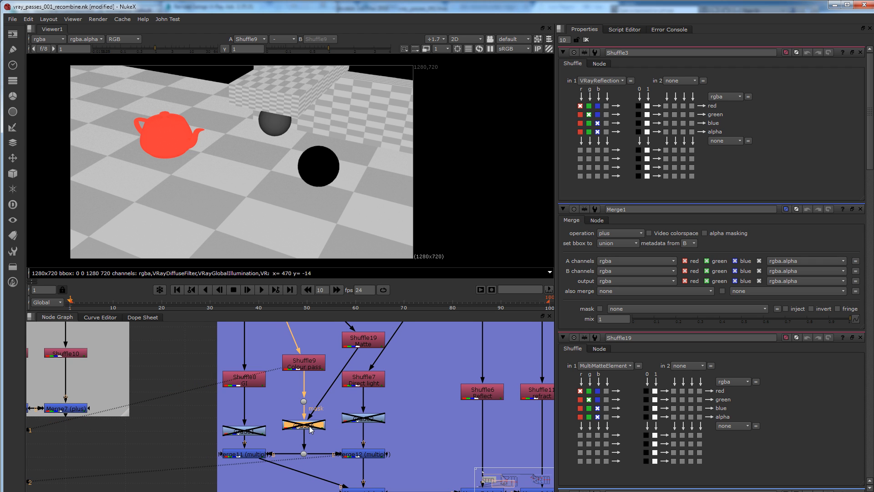
key("d")
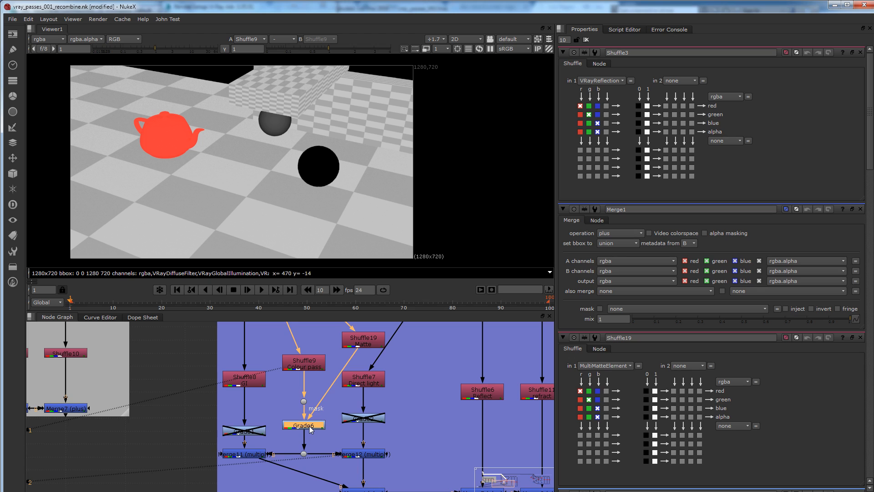
key("1")
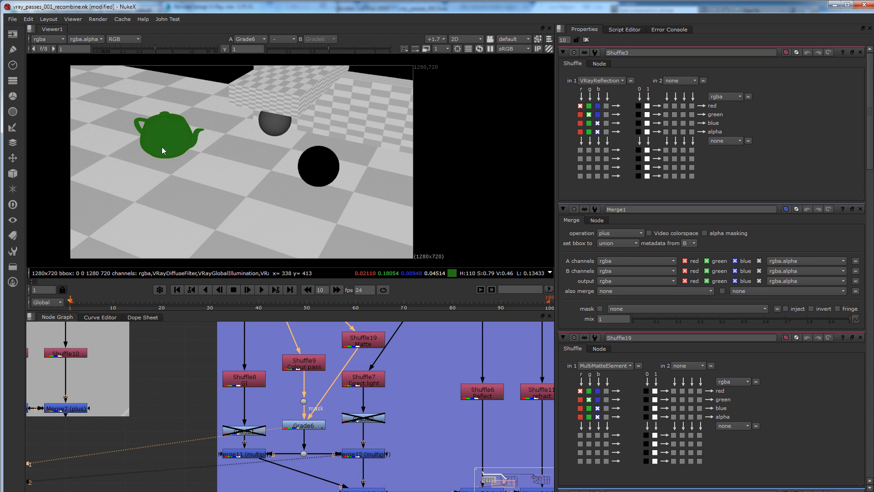
Nudge the Shuffle19 matte node slightly up and to the right, and view its matte pass.
middle_click_drag(356, 403, 366, 437)
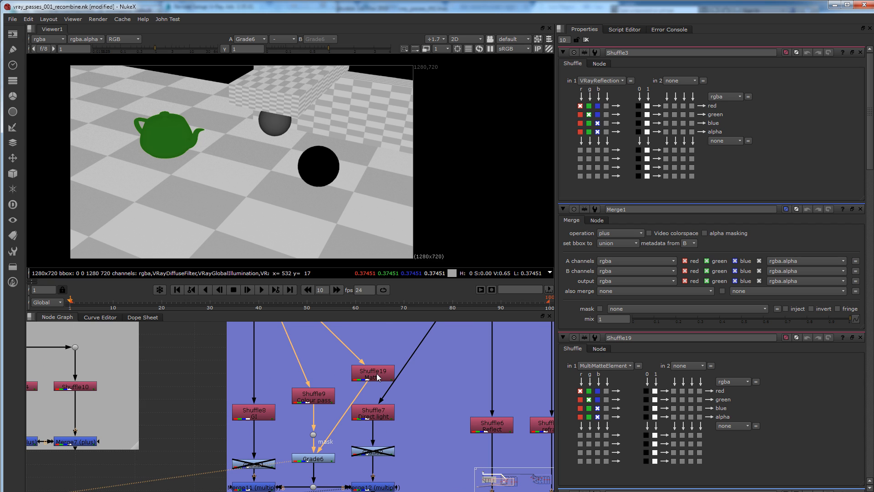
left_click_drag(378, 377, 385, 371)
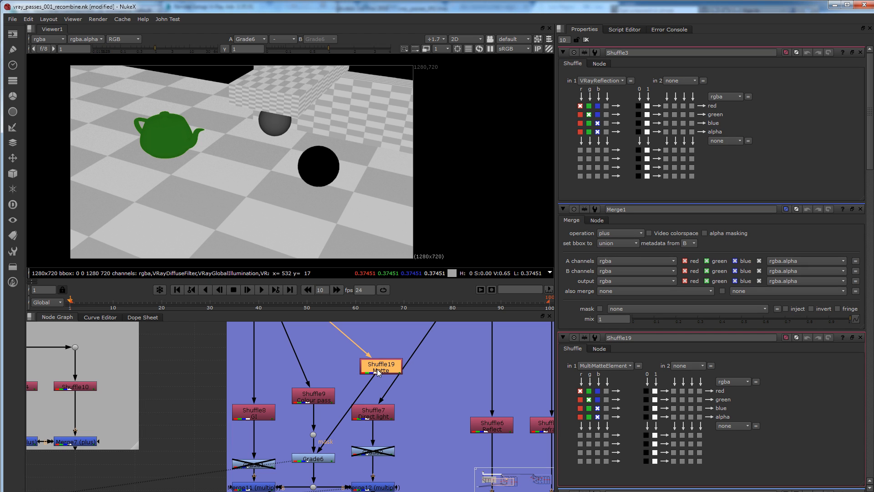
key("1")
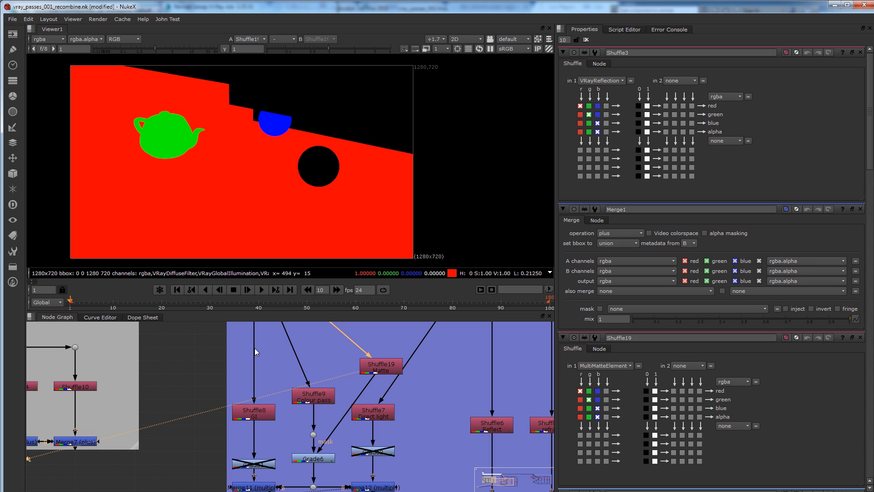
Compare the Shuffle9 colour pass with the Grade6 output in the viewer.
left_click(319, 399)
key("1")
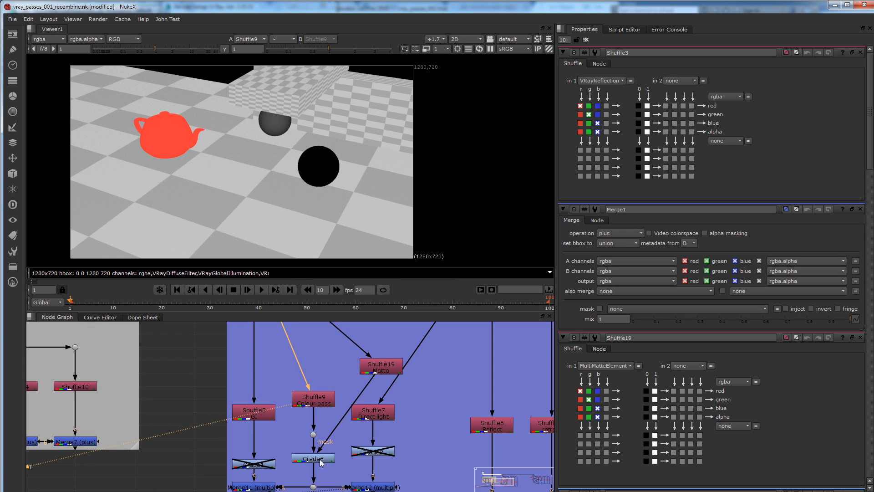
left_click(320, 460)
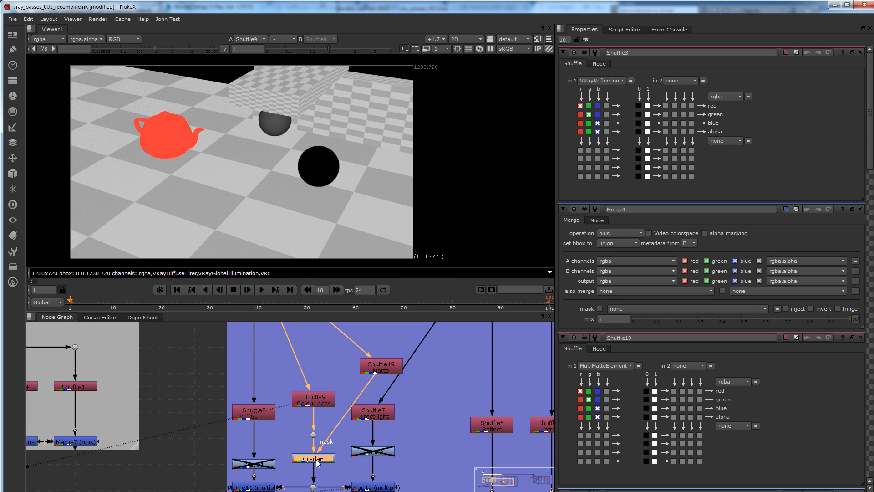
key("1")
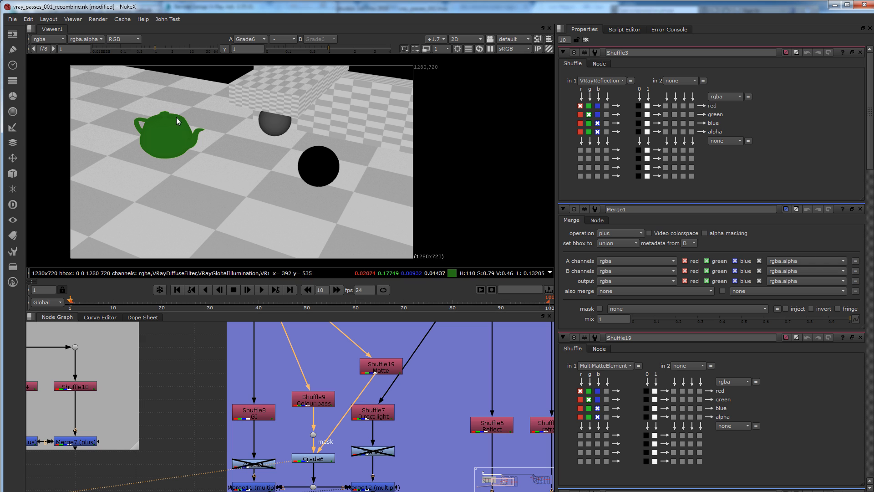
View the Merge12 multiply result with the Grade6 colour change applied to the teapot.
middle_click_drag(346, 444, 300, 408)
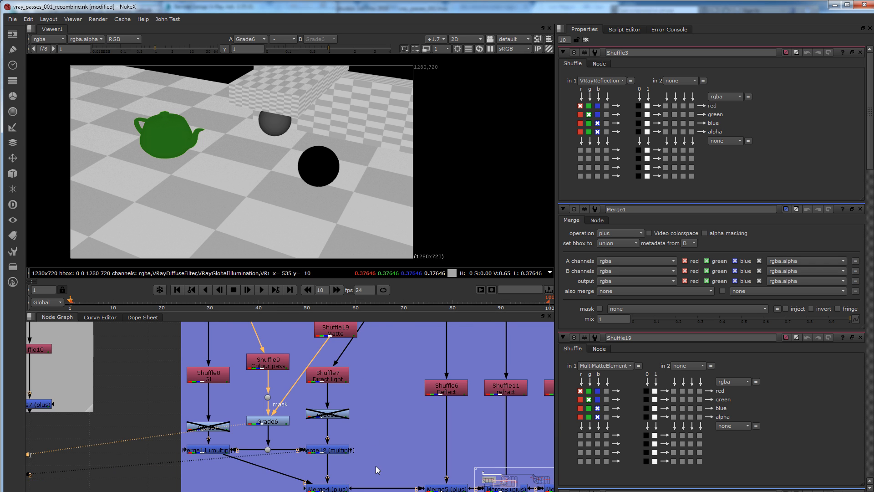
middle_click_drag(375, 466, 341, 448)
middle_click_drag(287, 438, 314, 466)
left_click(328, 461)
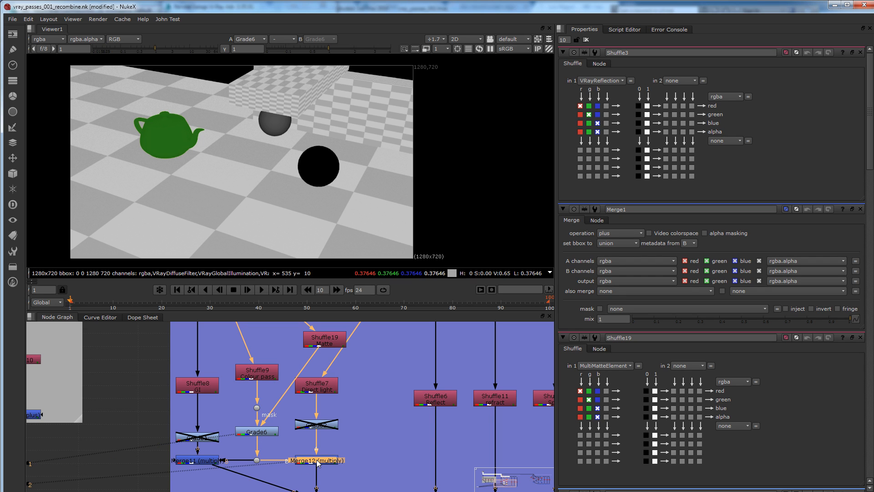
key("1")
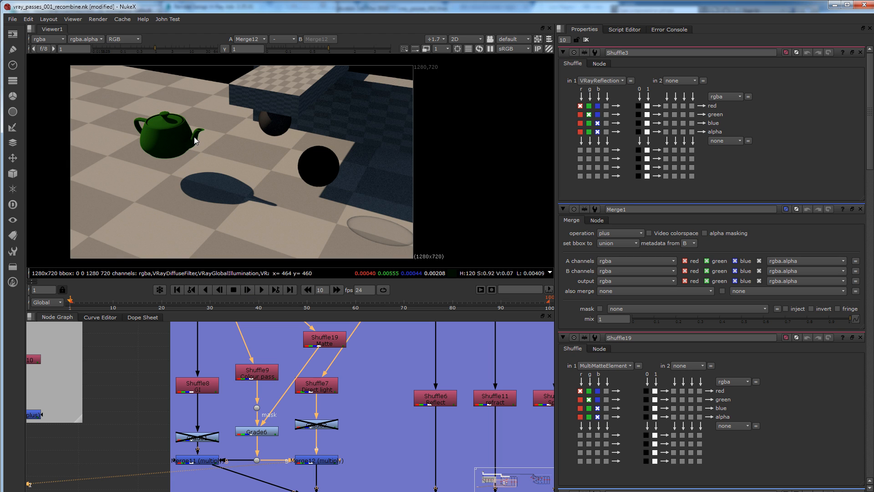
middle_click_drag(205, 170, 237, 167)
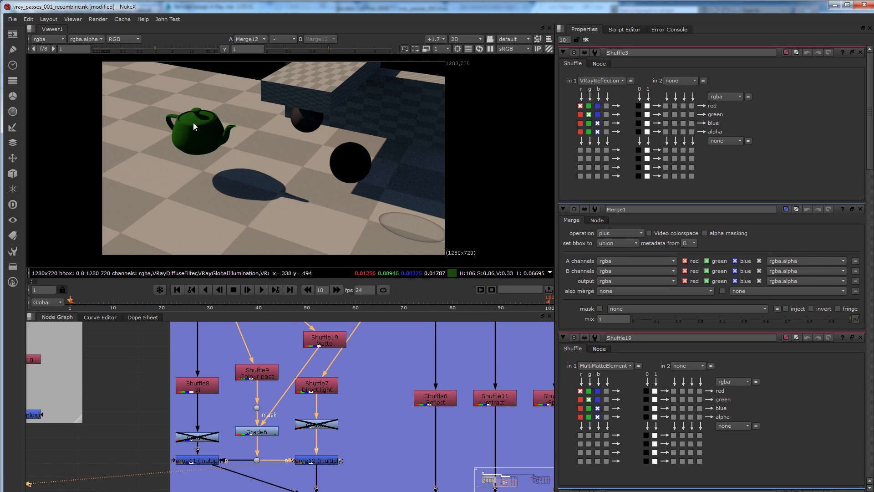
Toggle the Grade6 node off and on repeatedly to compare the teapot colour in Merge12, leaving Grade6 enabled.
left_click(269, 434)
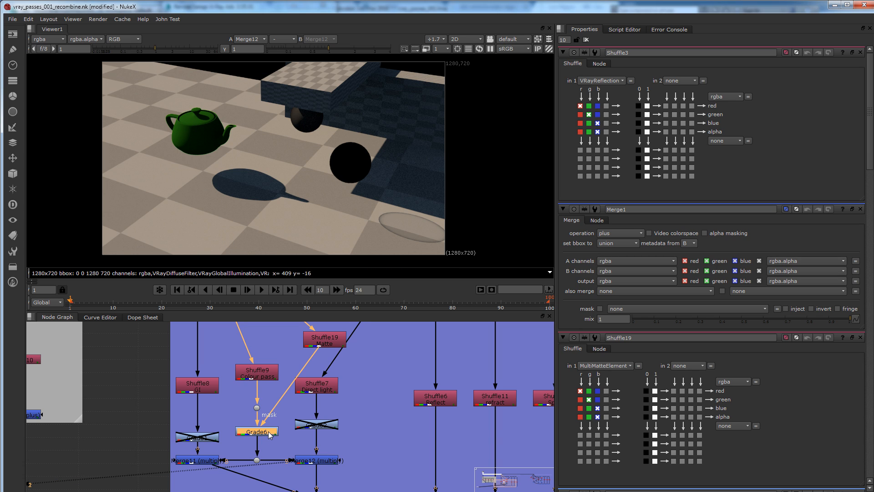
key("d")
key("d")
key("d")
key("d")
key("d")
key("d")
key("d")
key("d")
key("d")
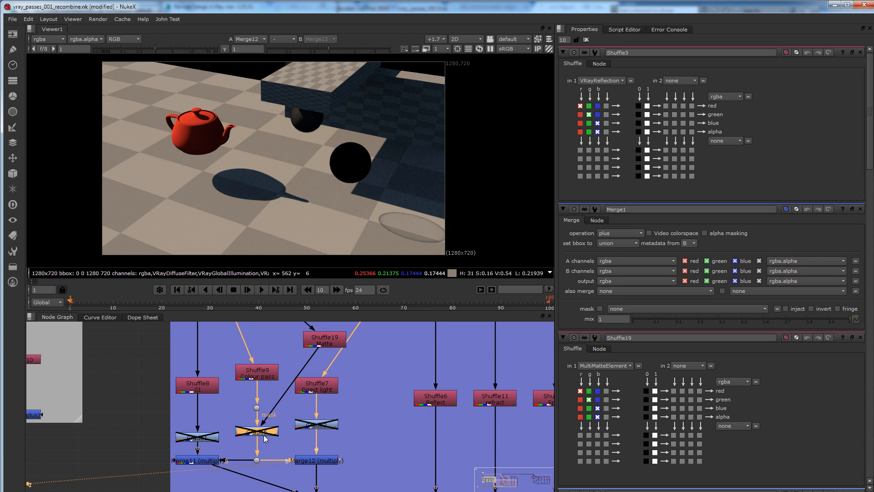
key("d")
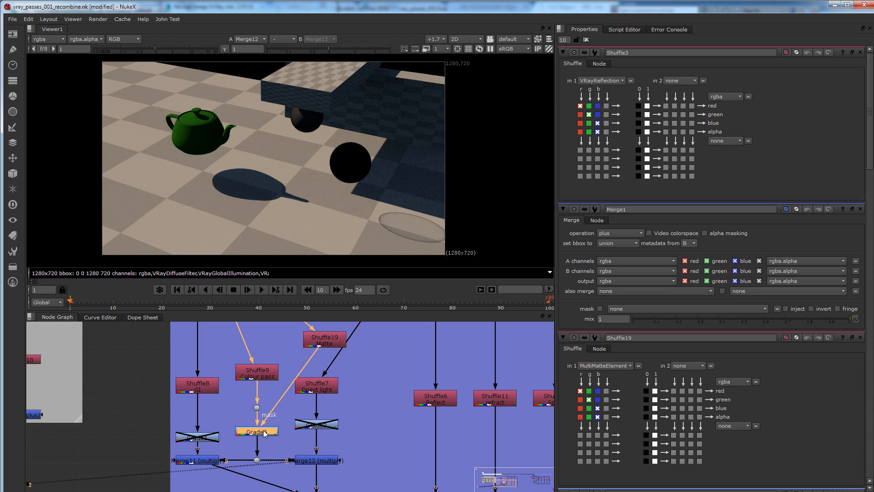
left_click(377, 430)
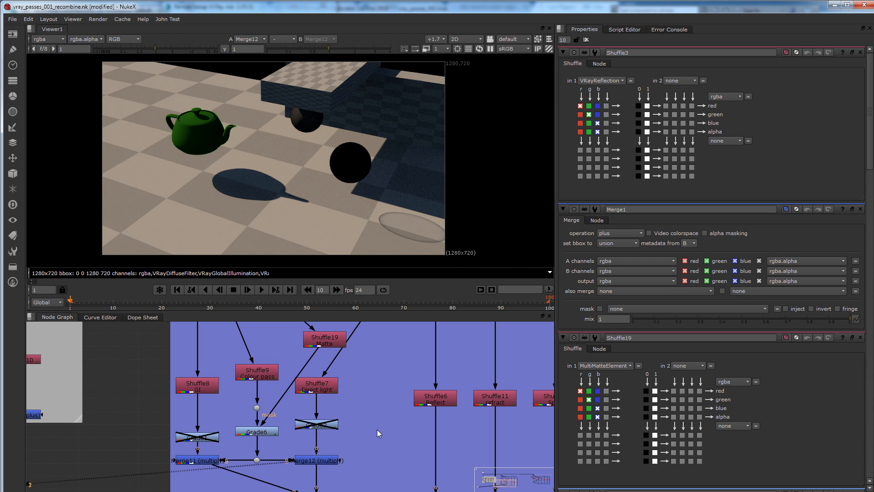
View the Shuffle7 direct light pass and the Grade2 output below it, and enable the Grade2 node.
left_click(318, 386)
key("1")
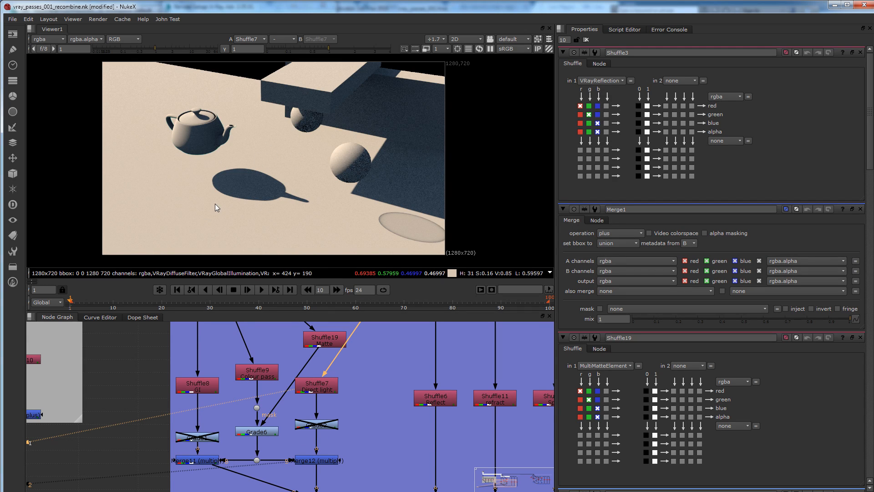
left_click(321, 429)
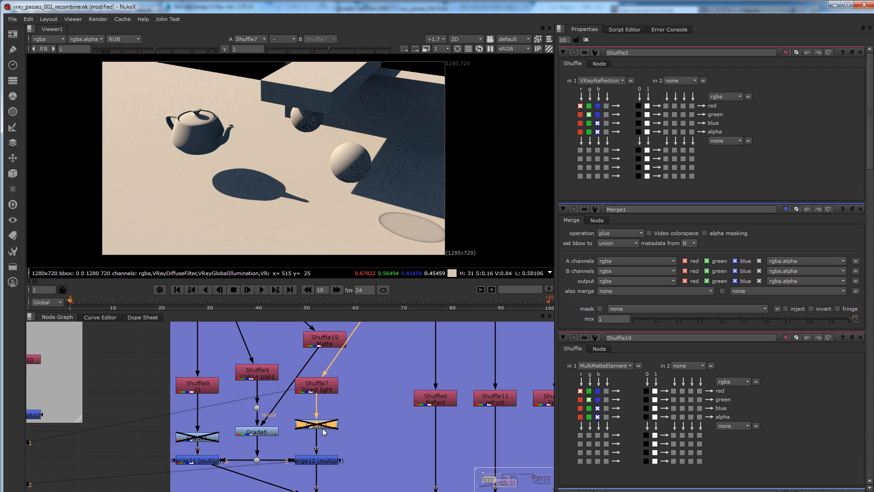
key("1")
left_click(322, 430)
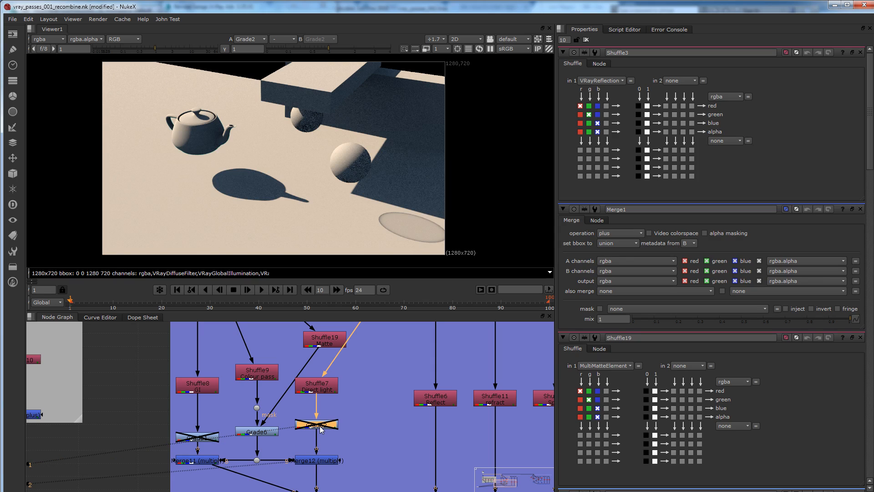
key("d")
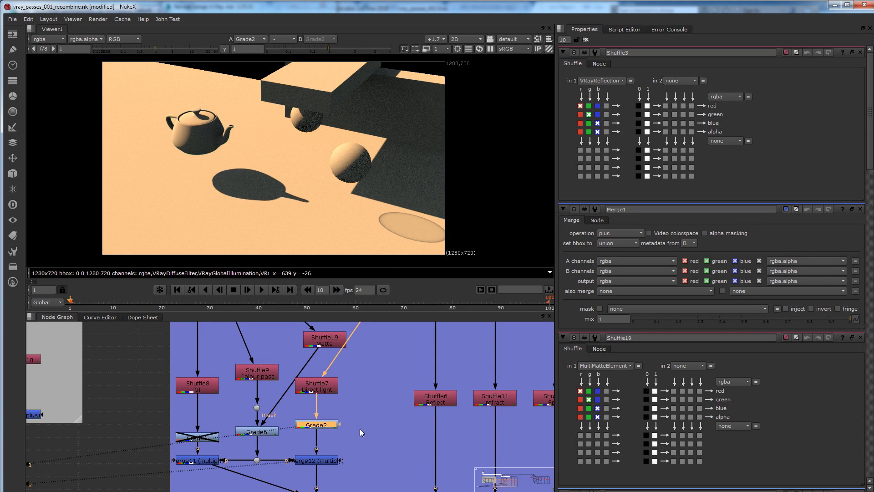
Disable the Grade6 node under the colour pass and view the Merge12 multiply result with Grade2 active.
middle_click_drag(361, 430, 364, 424)
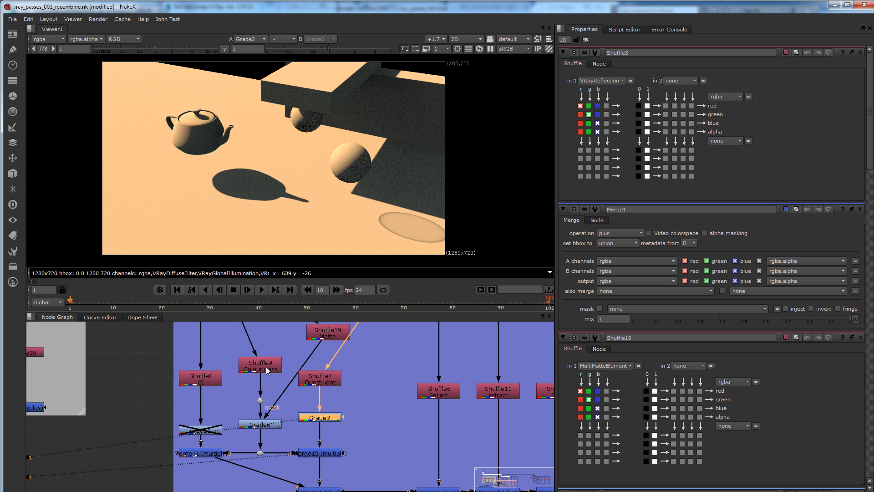
left_click(258, 427)
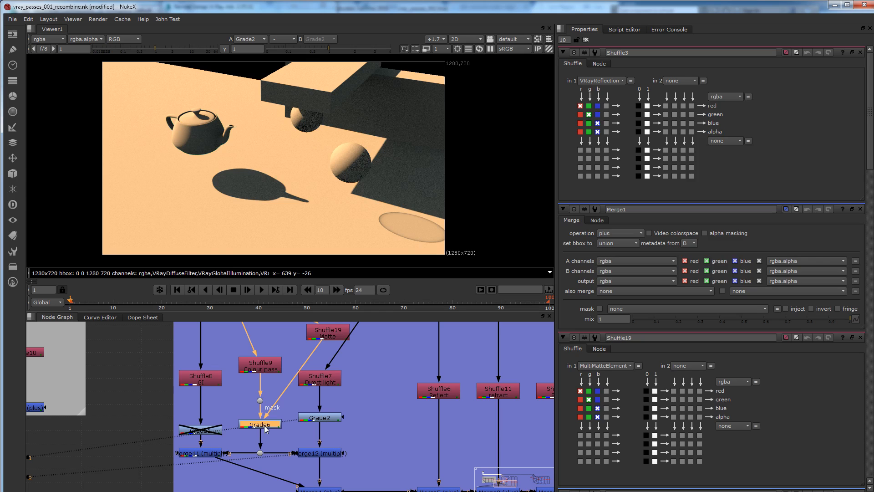
key("d")
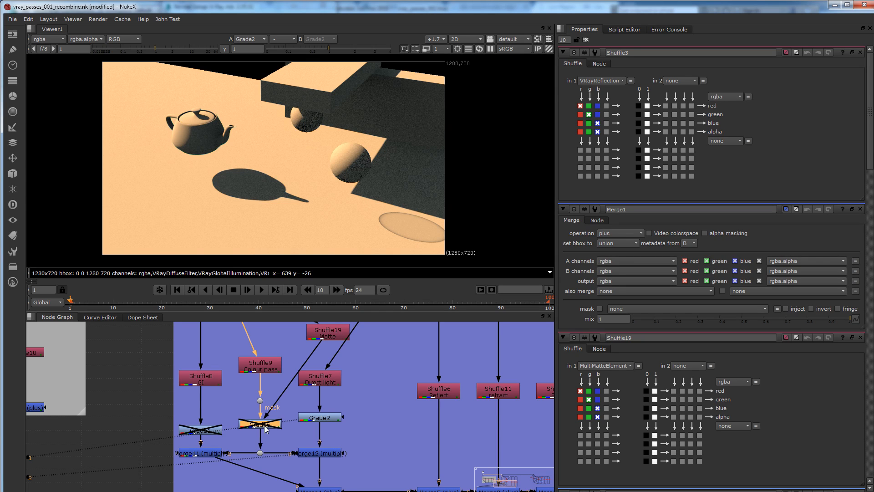
left_click(326, 455)
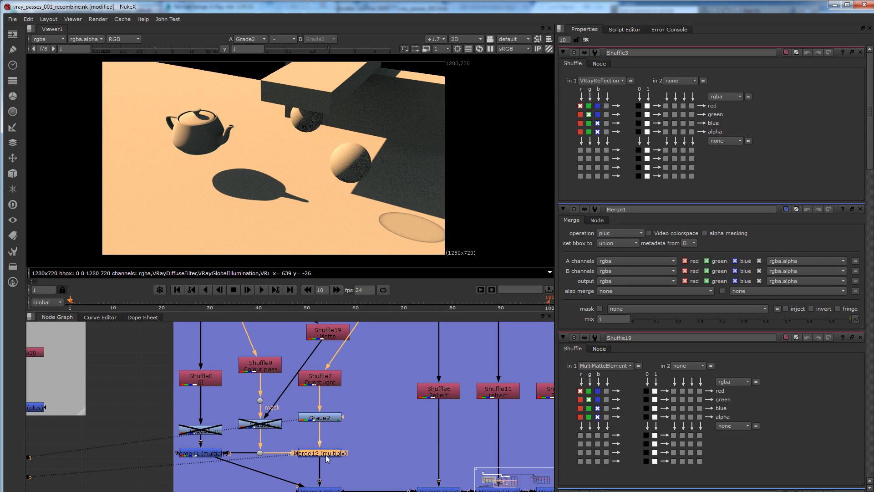
key("1")
left_click(351, 401)
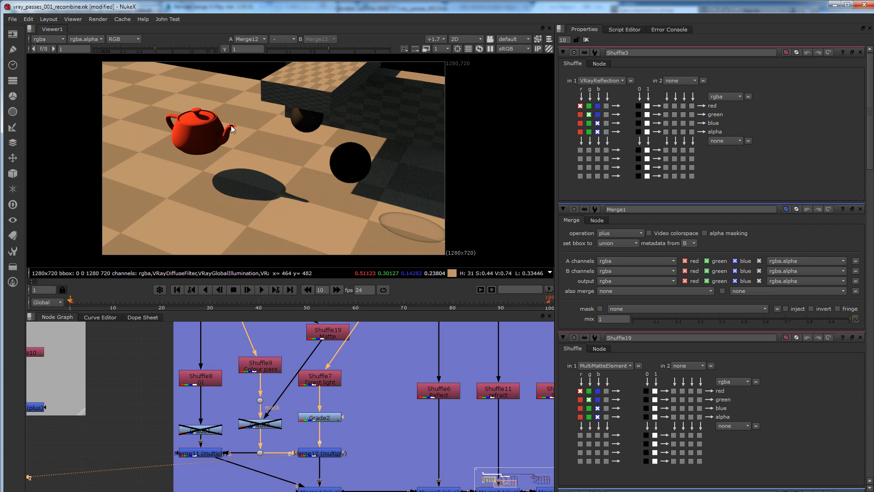
Toggle the Grade2 node off and on repeatedly to compare the direct light grading in Merge12, leaving Grade2 disabled.
left_click(326, 423)
key("d")
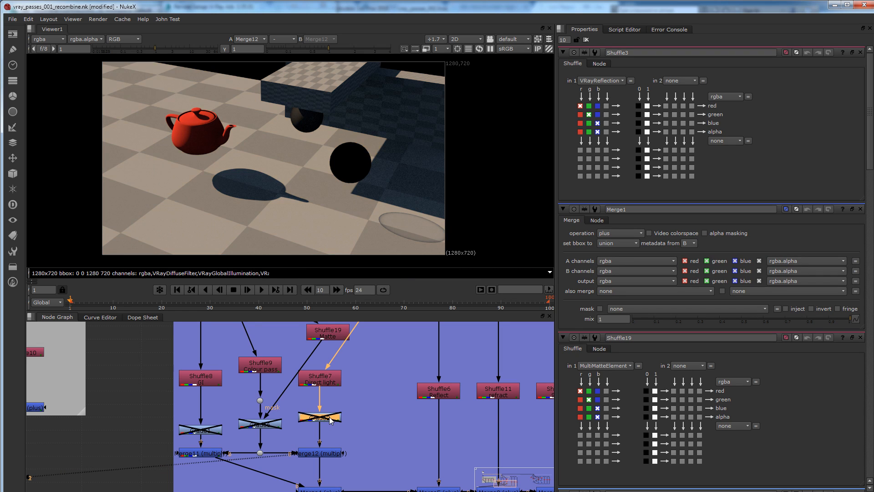
key("d")
key("d")
key("d")
key("d")
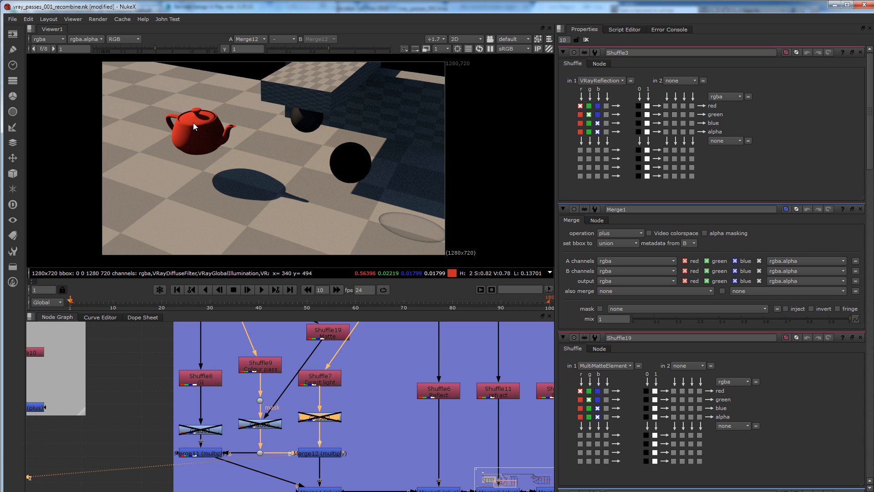
key("d")
key("d")
key("d")
key("d")
key("d")
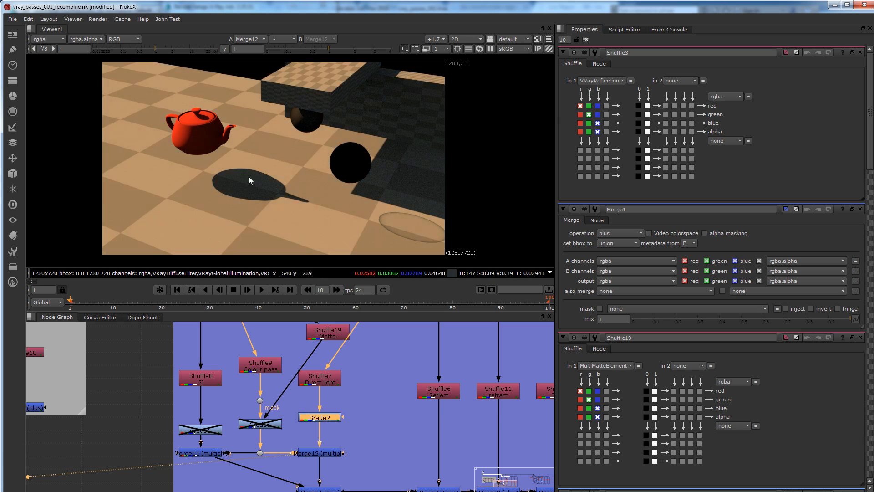
key("d")
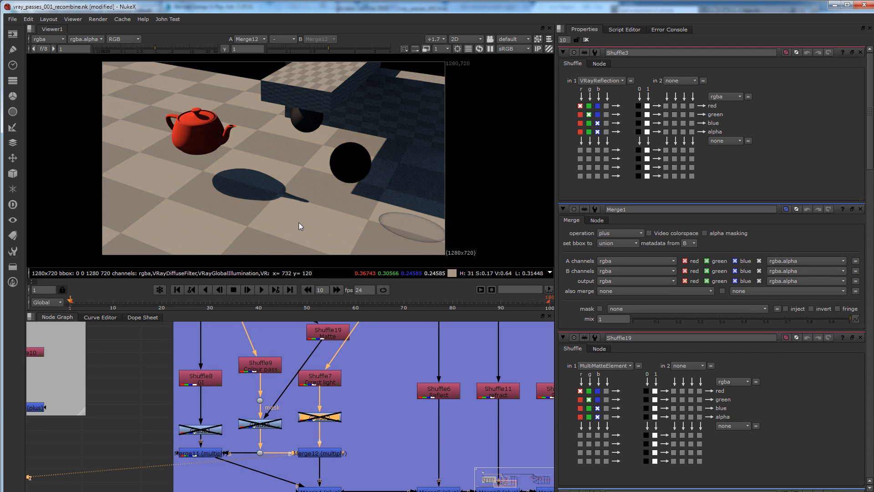
key("d")
key("d")
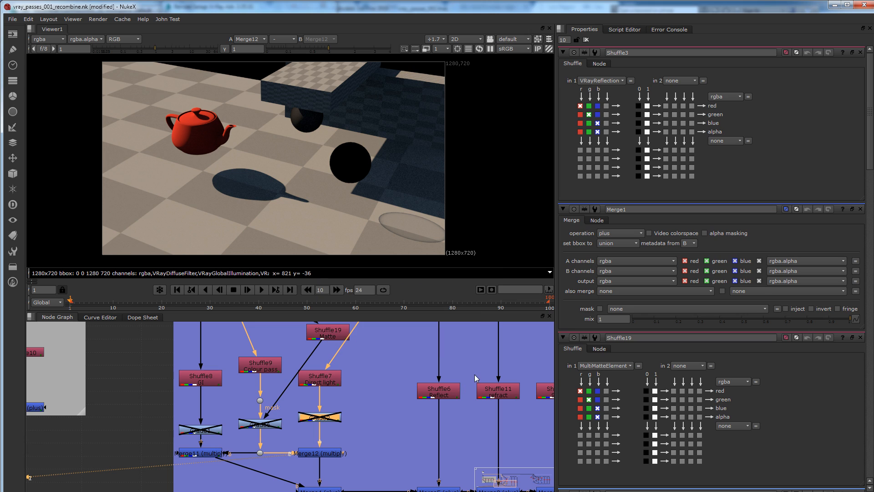
View the Shuffle8 GI pass and the Grade1 output below it, align Grade1 under the shuffle, and enable it.
middle_click_drag(311, 420, 351, 406)
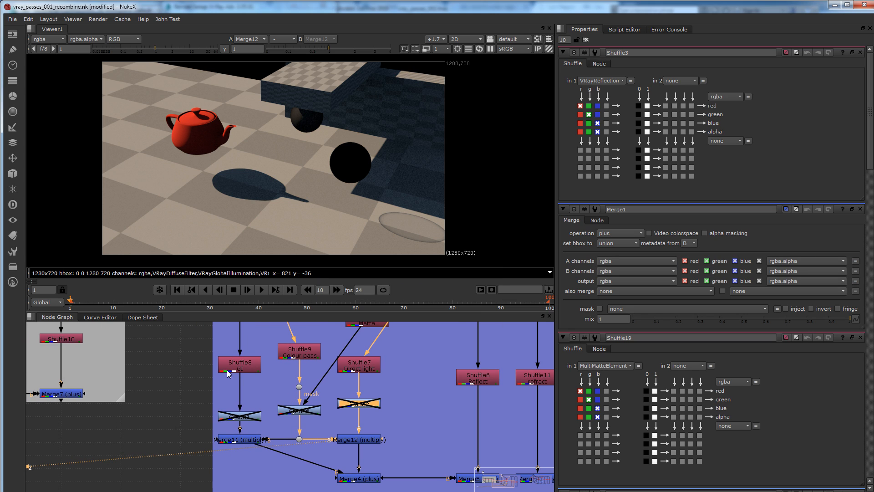
left_click(240, 364)
key("1")
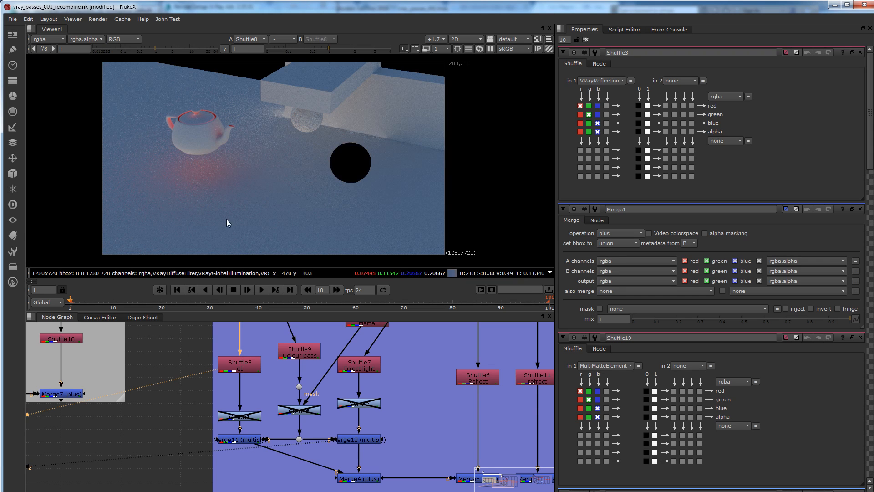
left_click_drag(246, 419, 248, 412)
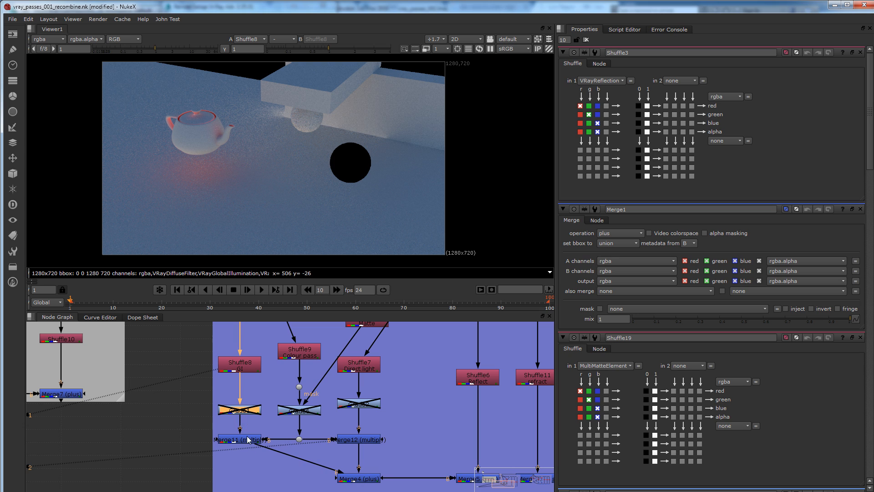
key("1")
key("d")
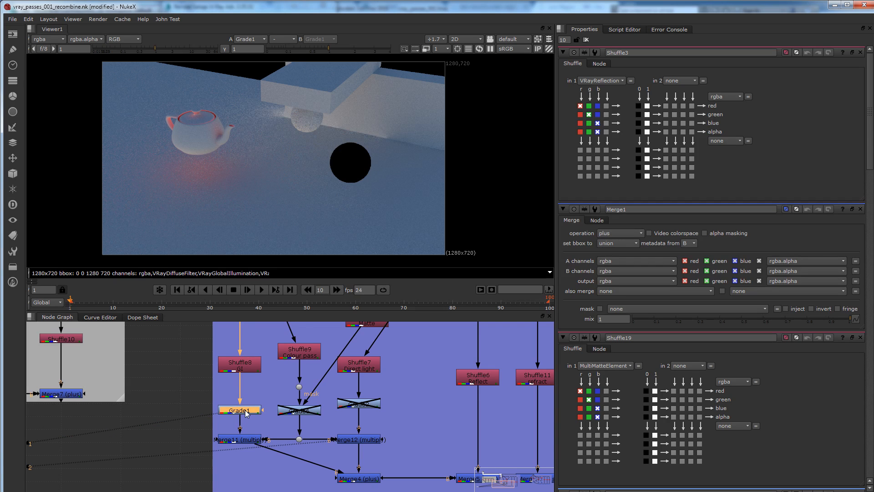
Grade the GI pass in Grade1 with gain 1.62 and gamma 0.74.
double_click(246, 411)
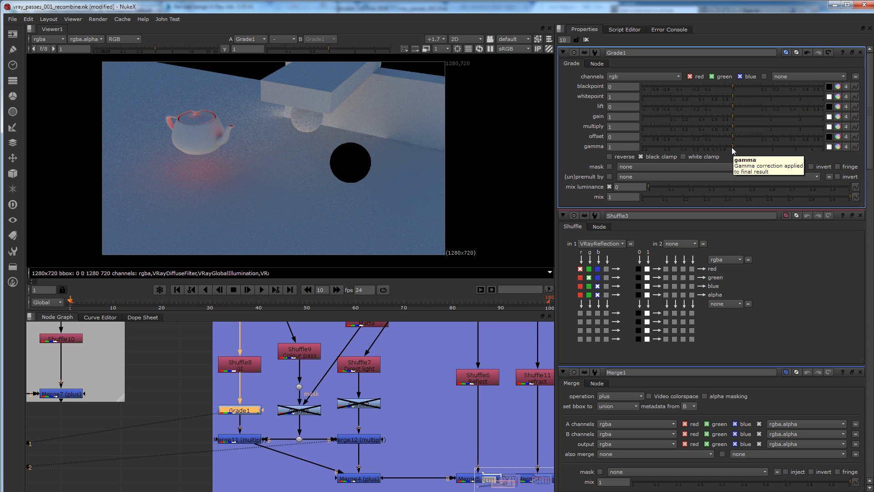
left_click_drag(734, 149, 722, 148)
left_click(734, 114)
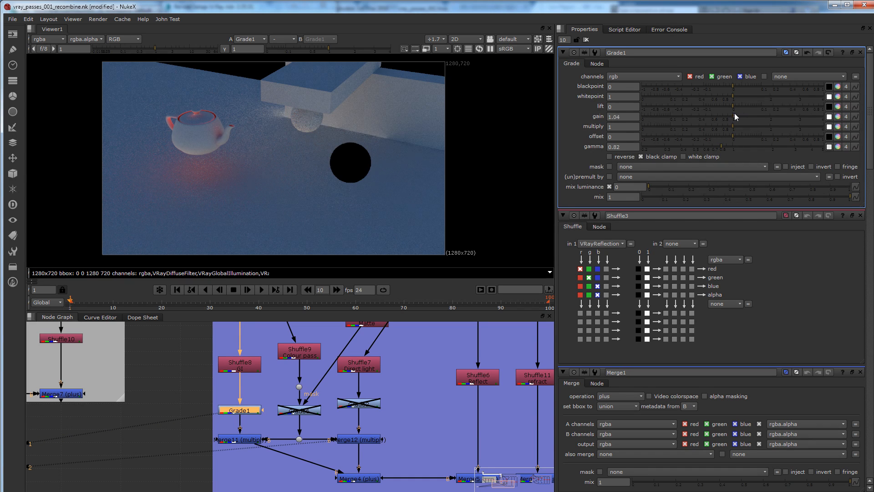
left_click_drag(734, 114, 758, 115)
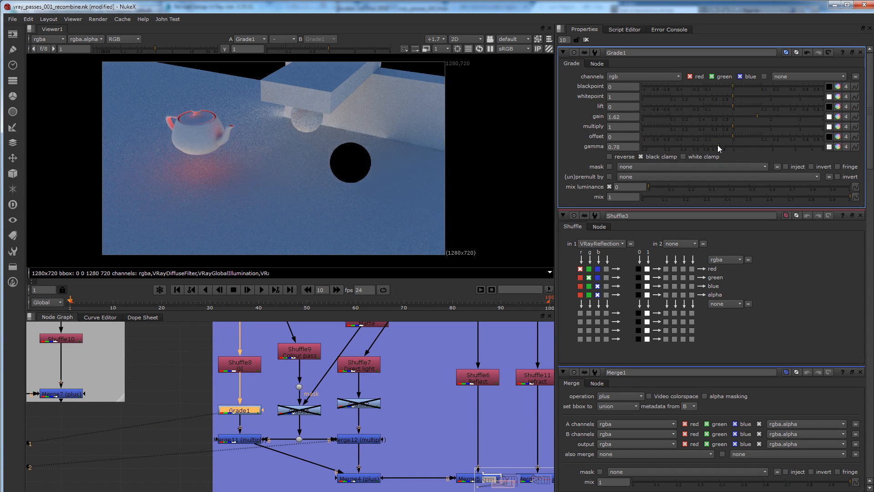
left_click_drag(714, 147, 715, 146)
View the Merge11 multiply result of the graded GI and the colour pass.
middle_click_drag(260, 420, 284, 415)
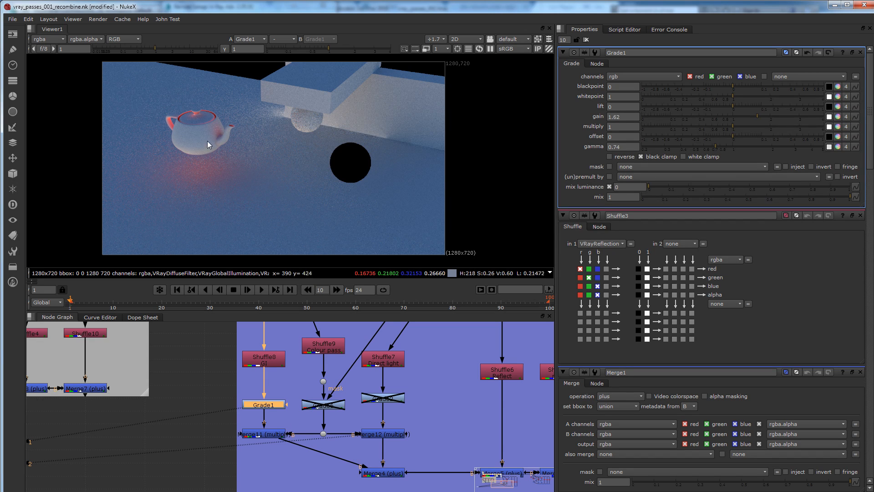
left_click(271, 437)
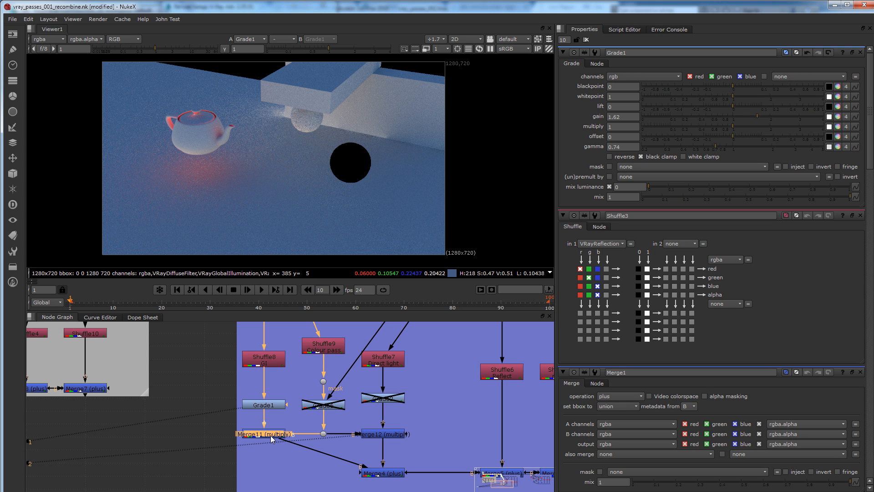
key("1")
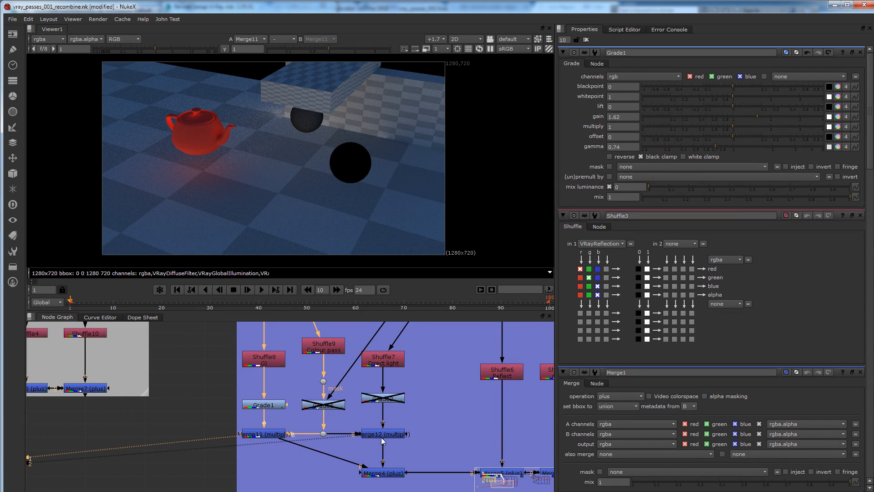
Enable the Grade2 node under the direct light pass and view the Merge4 plus result.
middle_click_drag(382, 441, 317, 441)
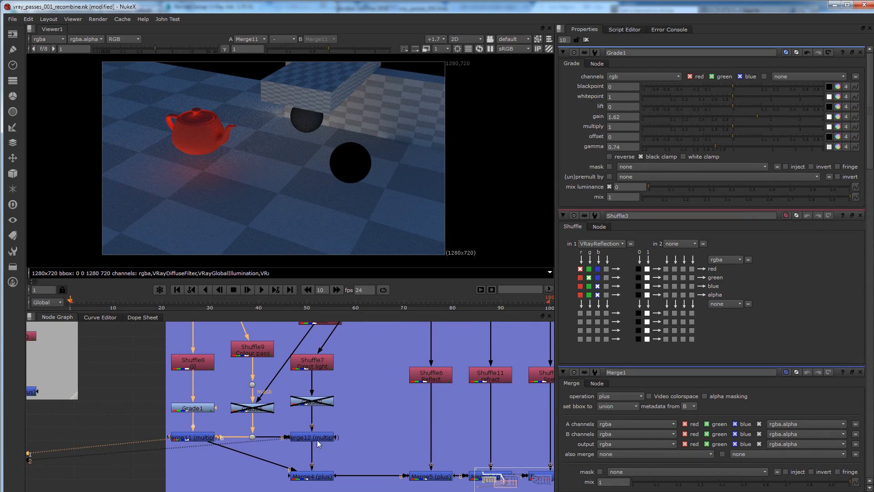
left_click(319, 402)
left_click(200, 439)
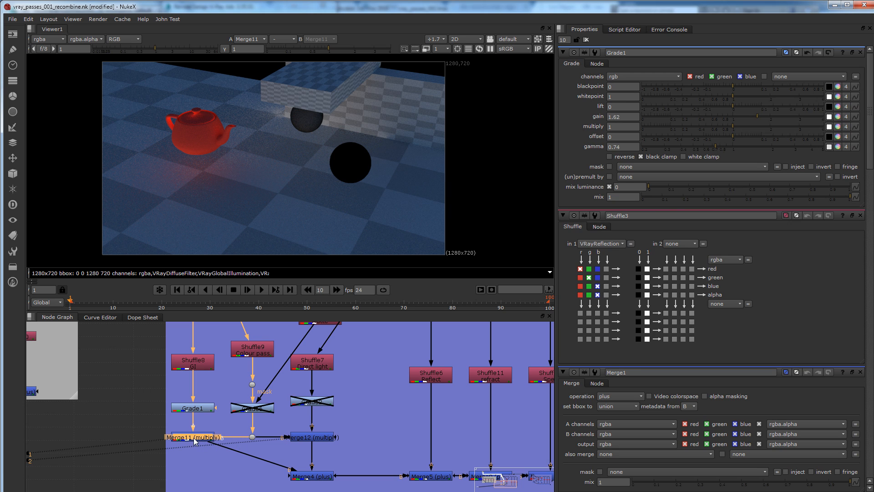
left_click(320, 439)
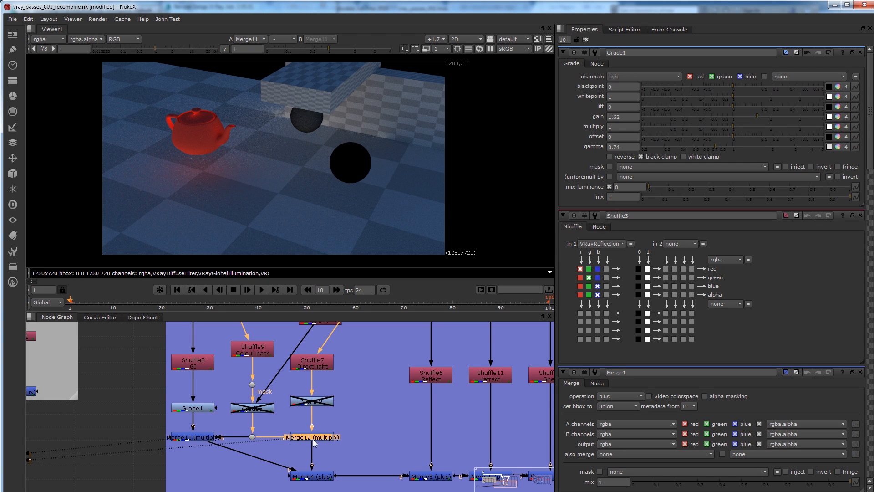
middle_click_drag(360, 444, 307, 420)
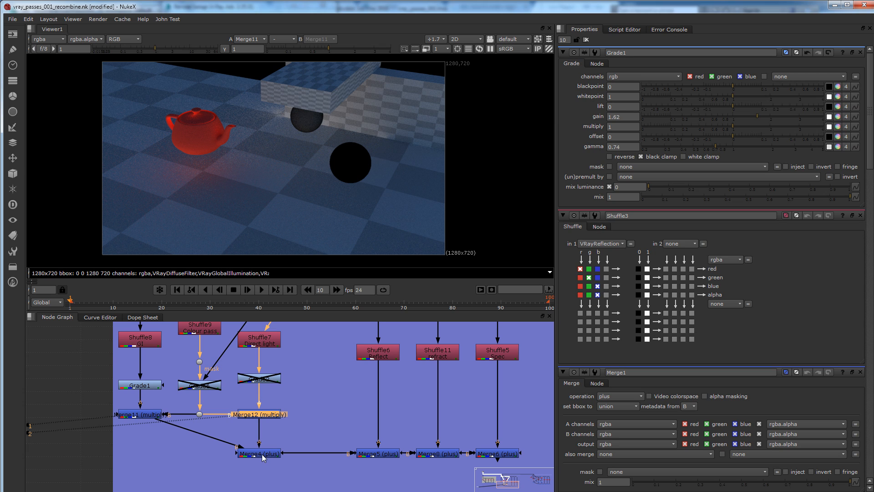
left_click(266, 379)
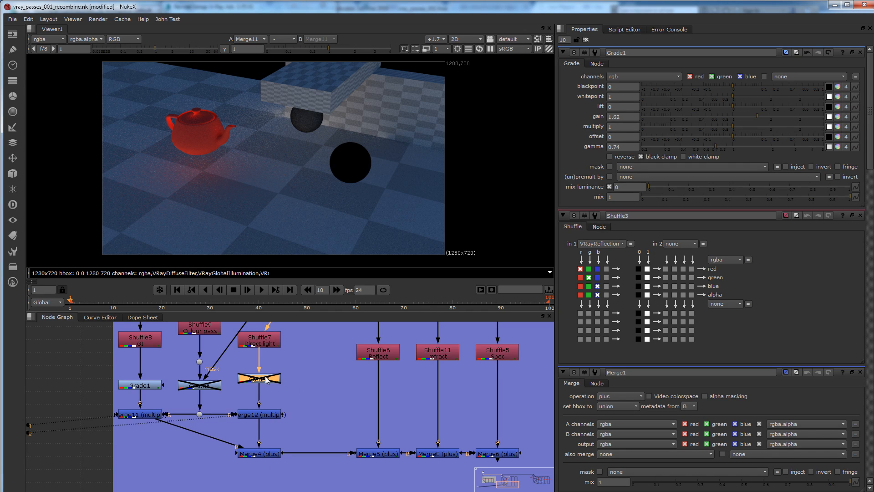
key("d")
left_click(268, 454)
key("1")
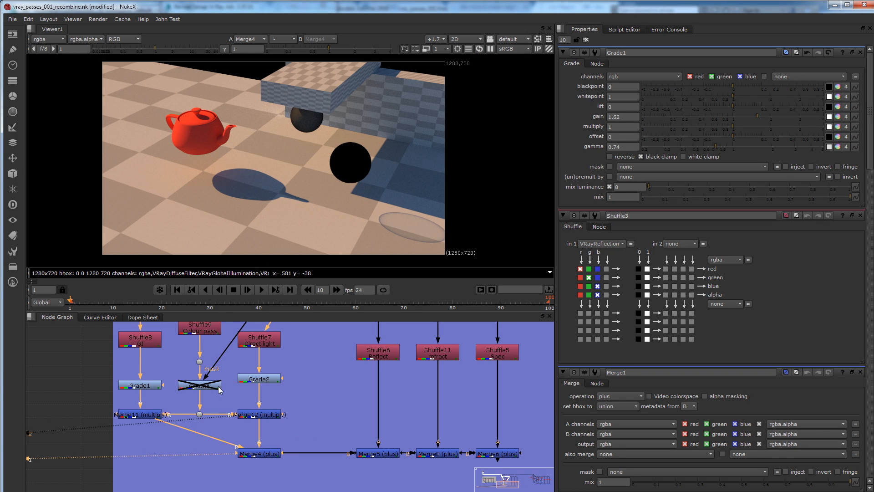
Open the Merge4 plus node's settings, and view Merge1 in the simple add recombine group.
scroll(340, 395, "down", 3)
middle_click_drag(340, 394, 348, 396)
middle_click_drag(282, 397, 229, 417)
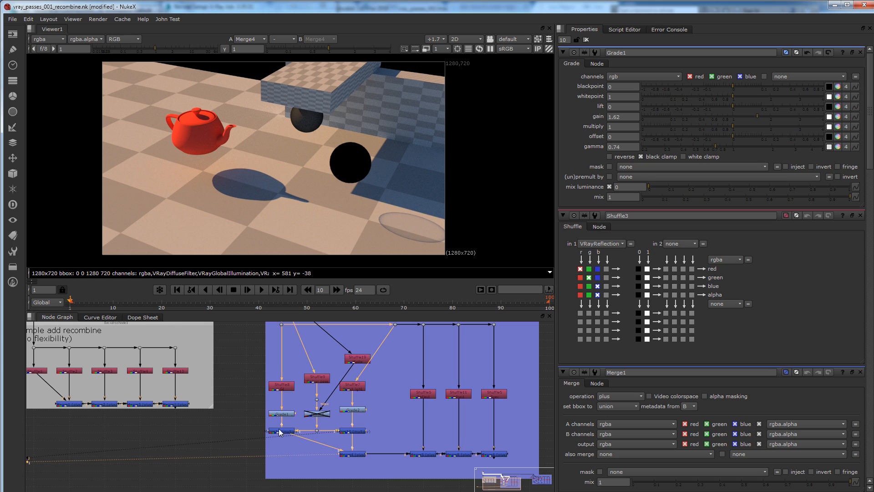
double_click(357, 456)
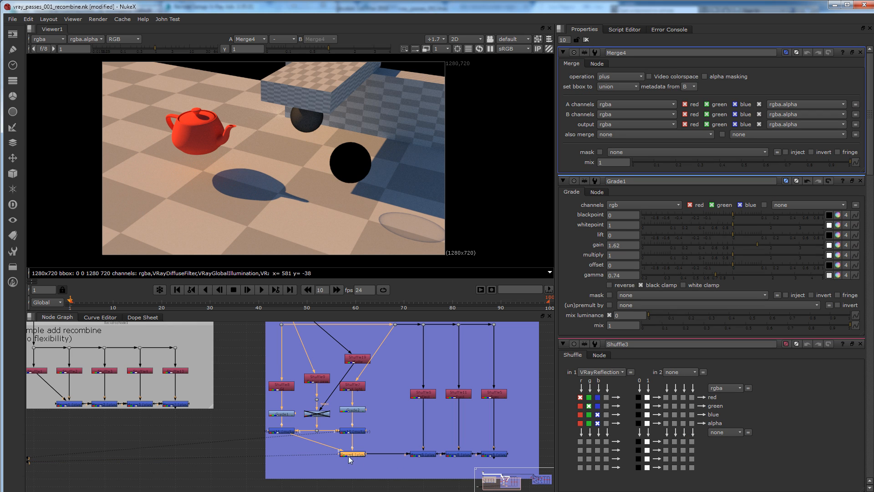
middle_click_drag(349, 459, 385, 459)
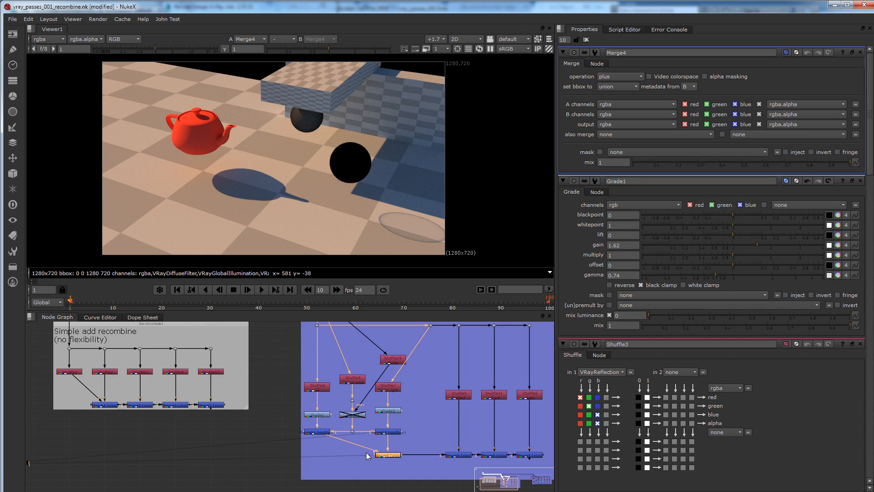
left_click(114, 405)
key("1")
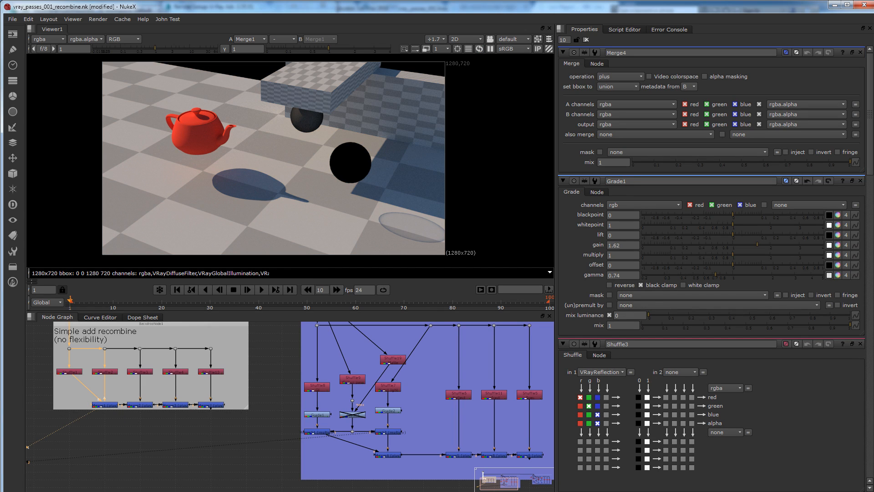
Switch the viewer repeatedly between Merge1 and Merge4 to compare the simple add with the graded recombine, ending on Merge4.
left_click(394, 456)
key("2")
left_click(394, 456, "shift")
key("1")
key("2")
key("1")
key("2")
key("1")
key("2")
key("1")
key("2")
key("1")
key("2")
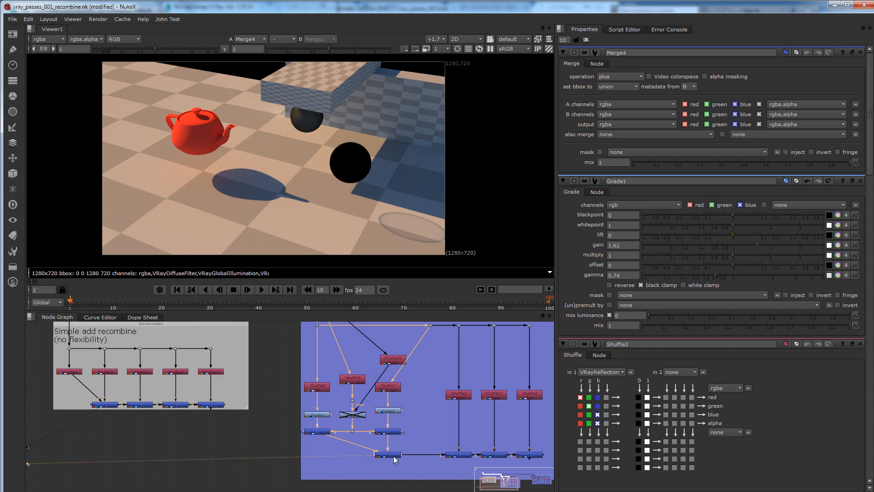
key("1")
key("2")
key("1")
key("2")
View the Merge5 result with reflections added, and the final Merge6 result of the better recombine.
middle_click_drag(432, 455, 276, 450)
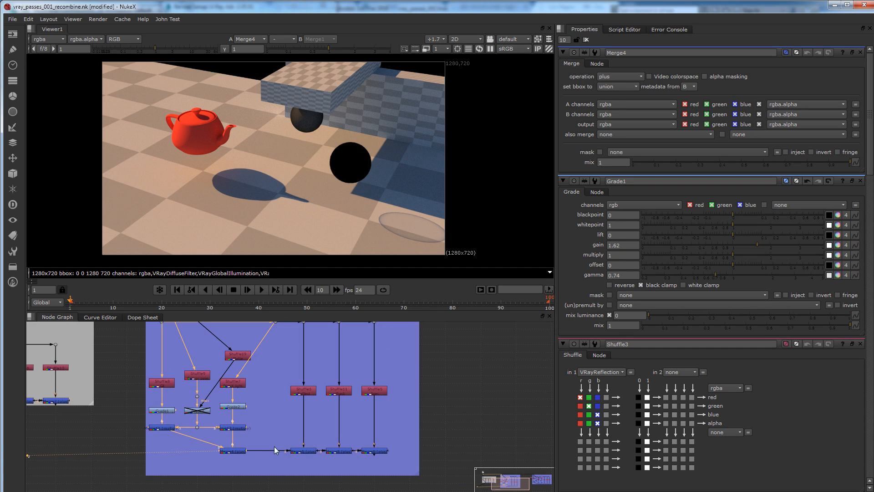
scroll(296, 450, "up", 2)
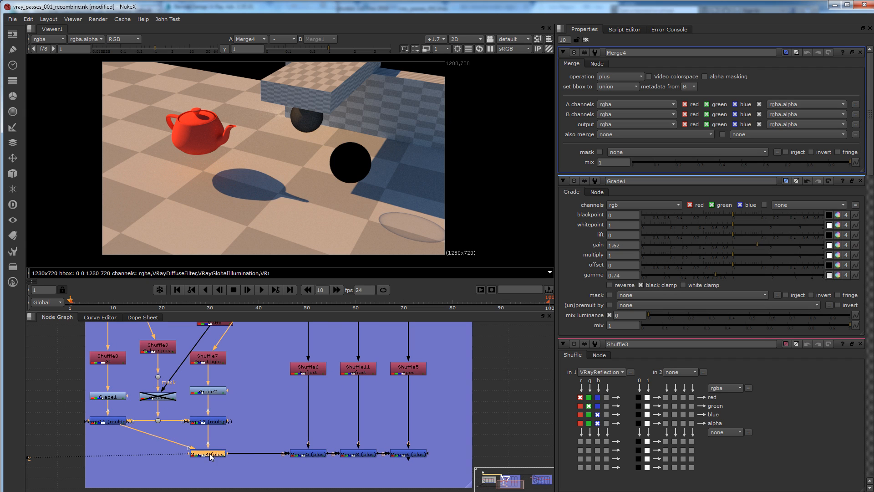
left_click(313, 456)
key("2")
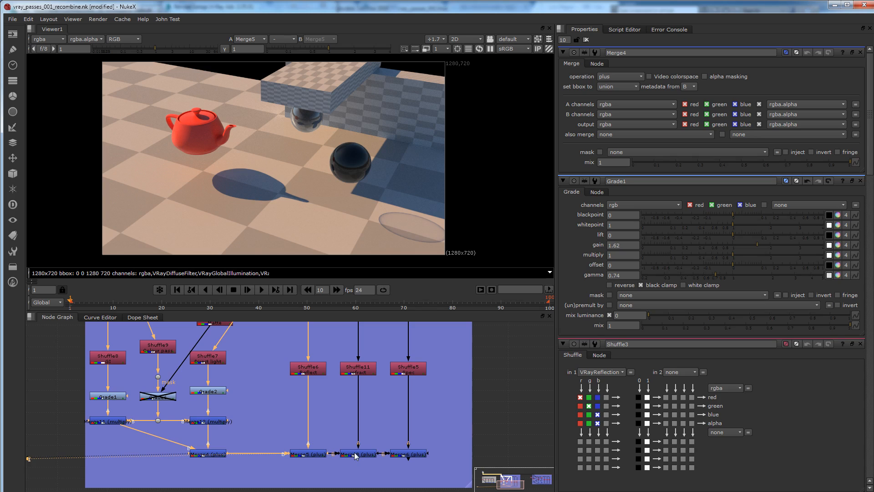
left_click(356, 453)
left_click(407, 455)
key("2")
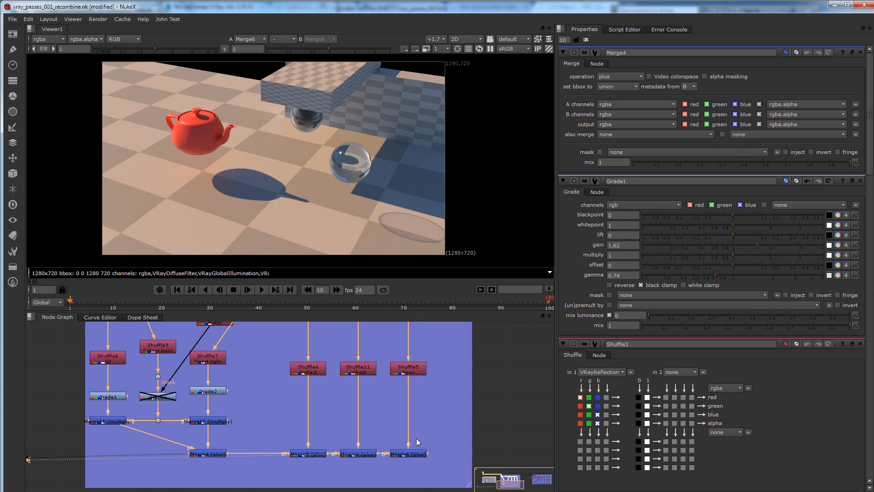
View the original render at the dot above the Better recombine group and compare it with Merge6.
scroll(396, 416, "down", 2)
scroll(396, 416, "down", 1)
middle_click_drag(396, 420, 387, 455)
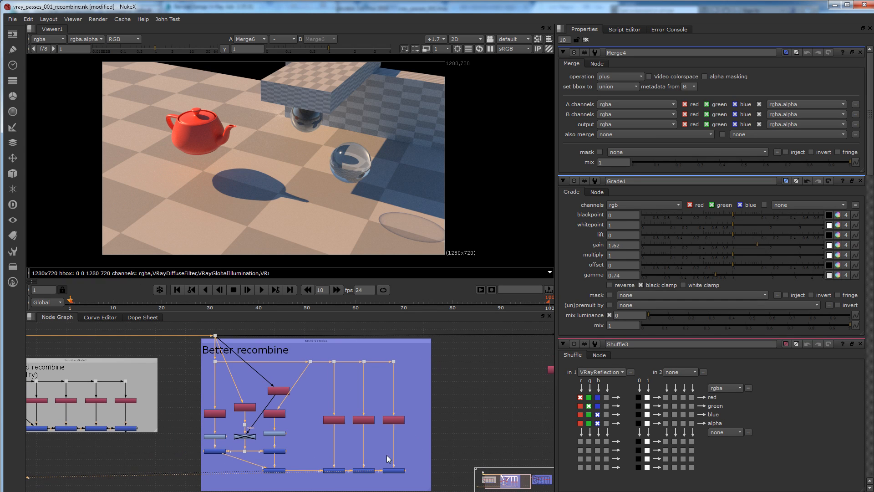
left_click(215, 336)
key("1")
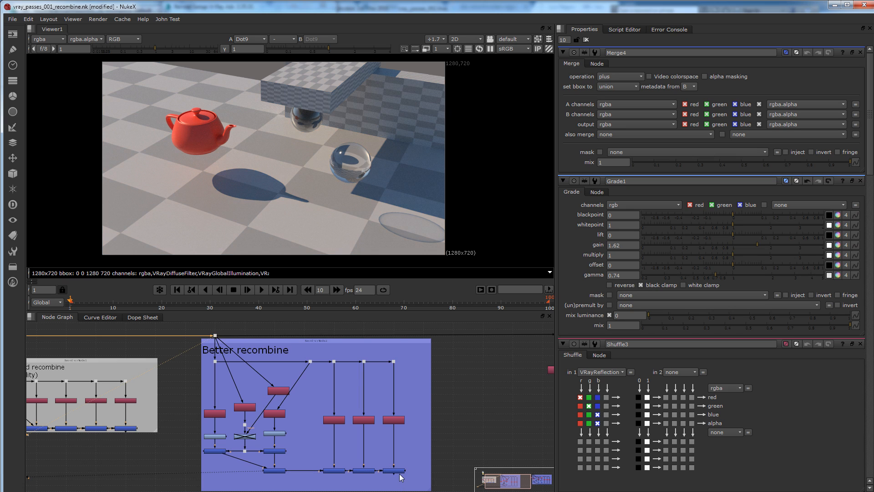
left_click(400, 472)
key("1")
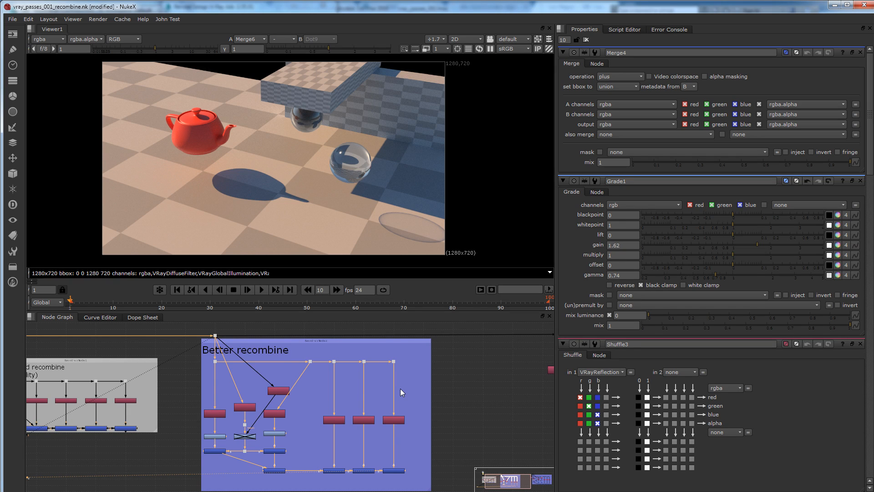
Examine the layout of the Light select recombine node group.
middle_click_drag(455, 381, 353, 382)
mouse_move(520, 403)
middle_mouse_down()
mouse_move(444, 397)
mouse_move(277, 408)
middle_mouse_up()
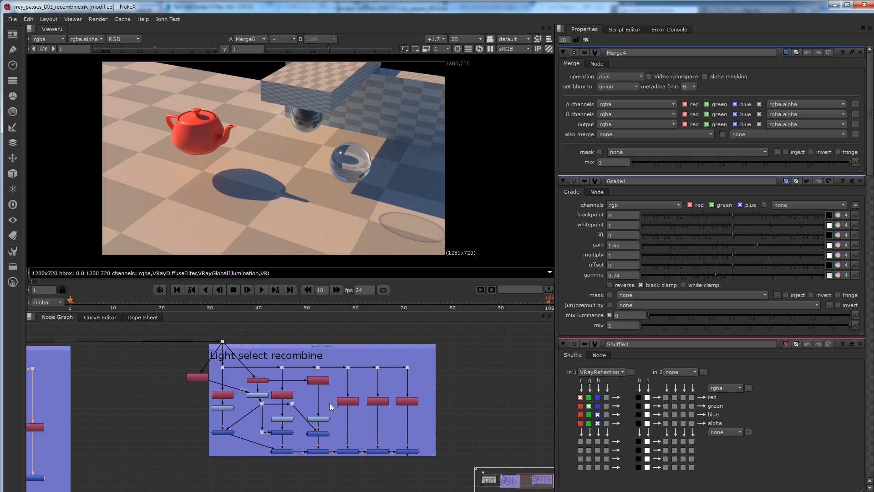
middle_click_drag(329, 403, 367, 401)
scroll(314, 397, "up", 3)
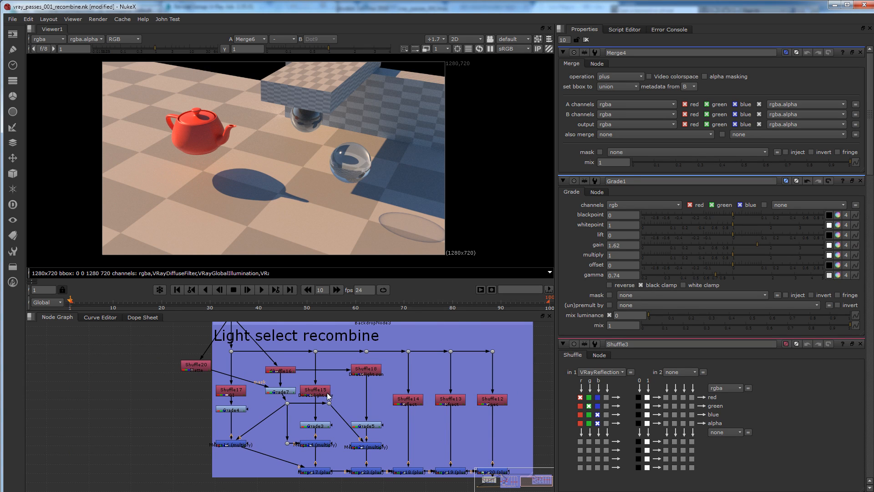
middle_click_drag(393, 400, 372, 405)
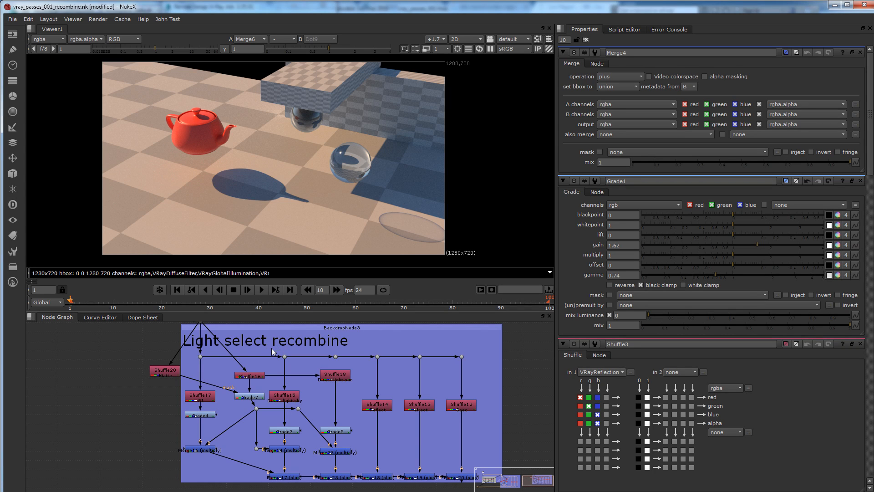
Return to the Better recombine group and view the Shuffle7 direct light pass.
scroll(158, 389, "down", 2)
middle_click_drag(158, 389, 318, 412)
scroll(318, 413, "up", 5)
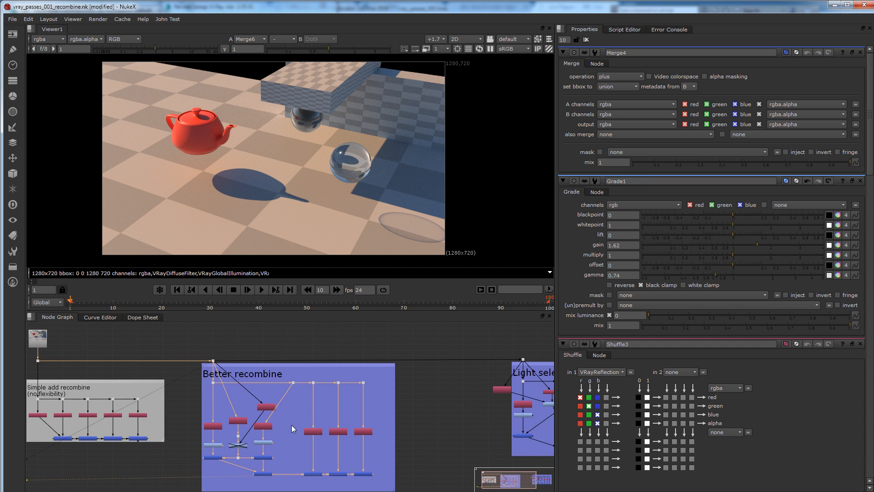
left_click(292, 394)
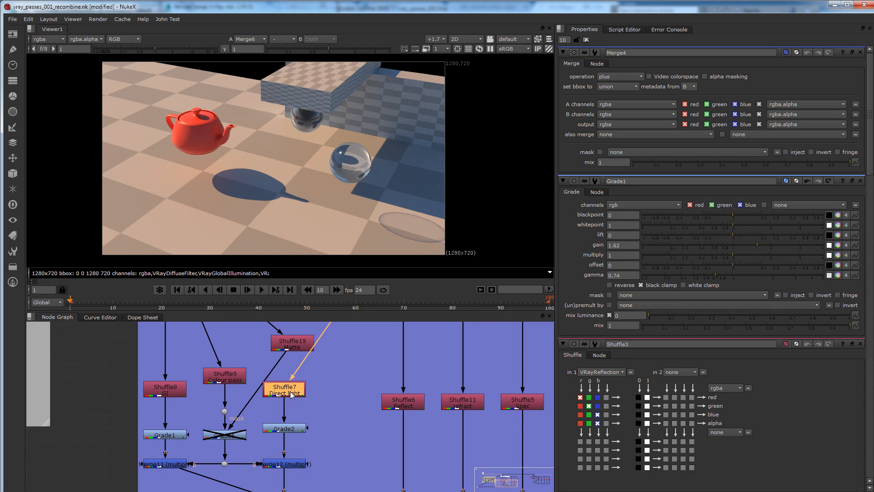
key("1")
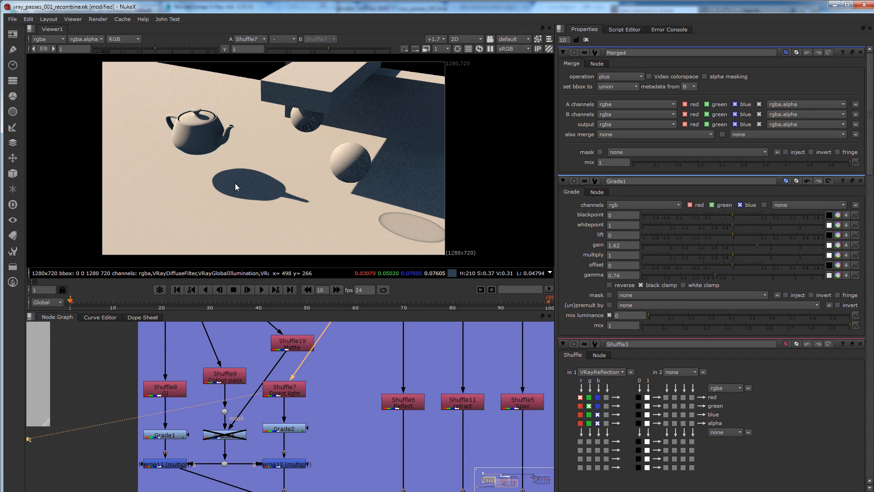
middle_click_drag(290, 200, 282, 220)
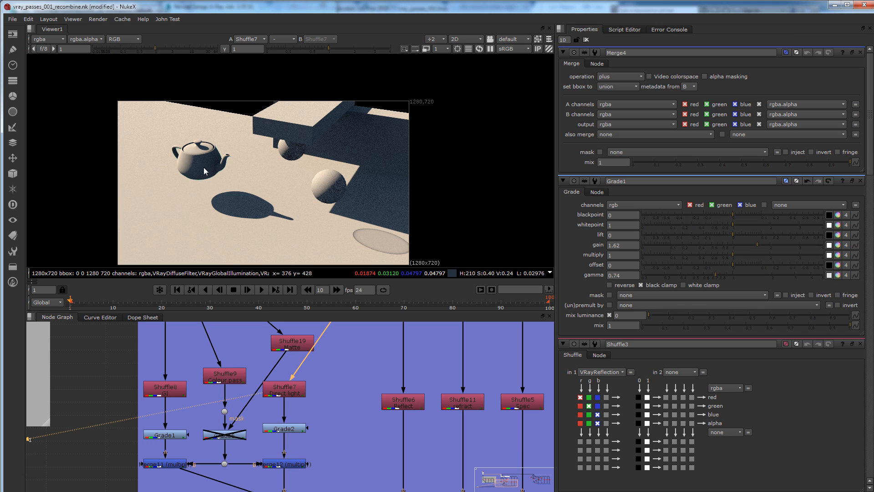
Select the Shuffle7 direct light node and inspect its pass more closely in the viewer.
left_click(288, 392)
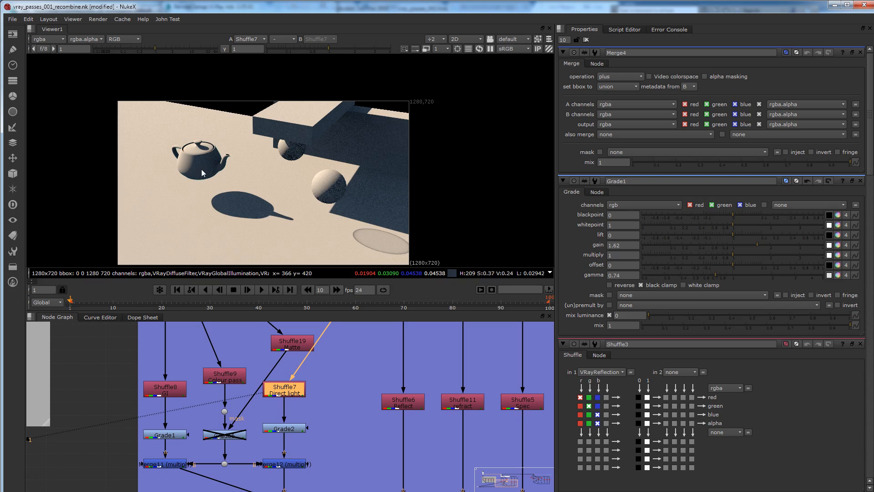
mouse_move(282, 213)
middle_mouse_down()
mouse_move(262, 192)
mouse_move(266, 212)
middle_mouse_up()
scroll(251, 192, "up", 1)
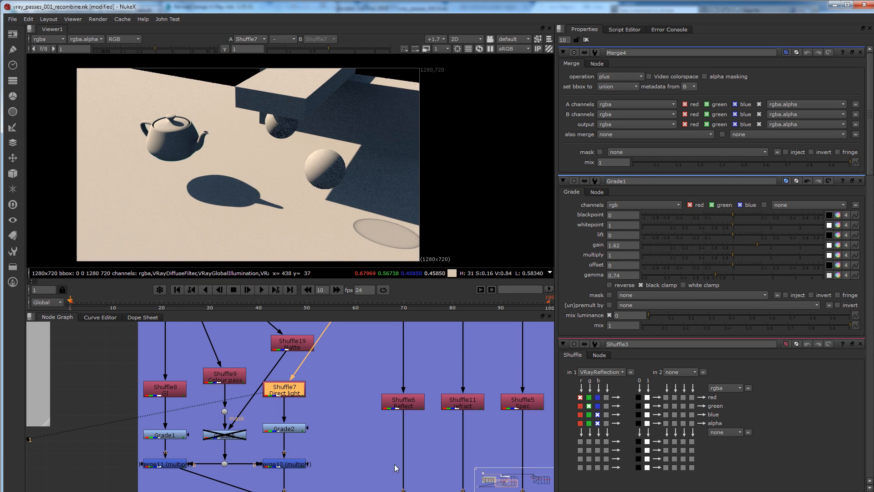
Go to the Light select recombine group and examine its direct light sky and direct light sun branches.
scroll(470, 414, "down", 3)
middle_click_drag(486, 408, 216, 409)
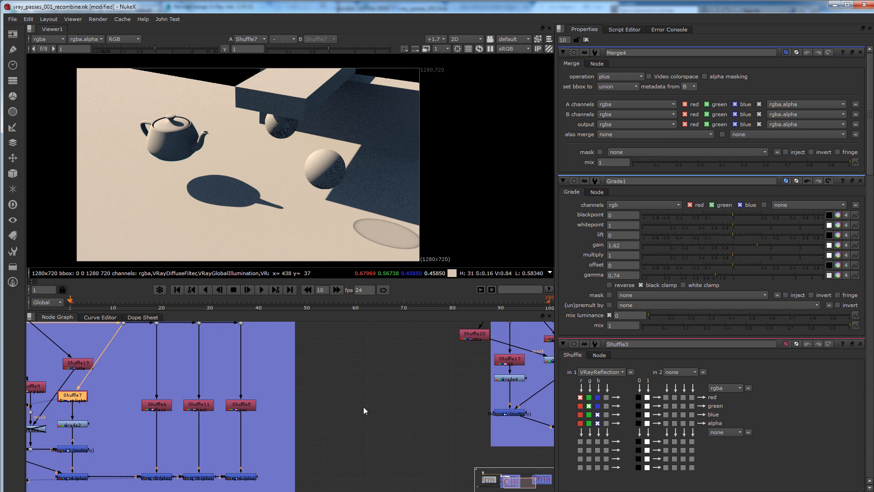
scroll(364, 408, "down", 1)
middle_click_drag(364, 408, 178, 422)
scroll(372, 386, "up", 2)
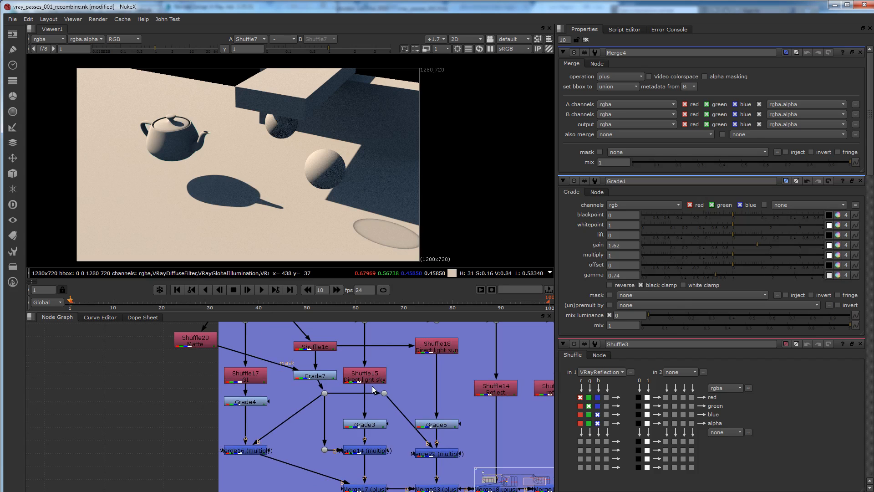
middle_click_drag(401, 382, 351, 409)
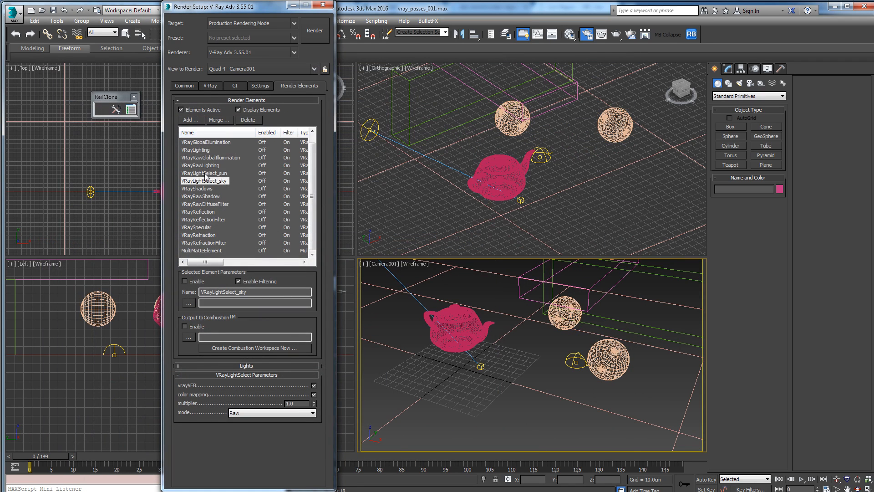
Switch to 3ds Max, show the VRayLightSelect_sky render element, and select its dome light VRayLight001 in the Orthographic viewport.
left_click(204, 173)
left_click(205, 181)
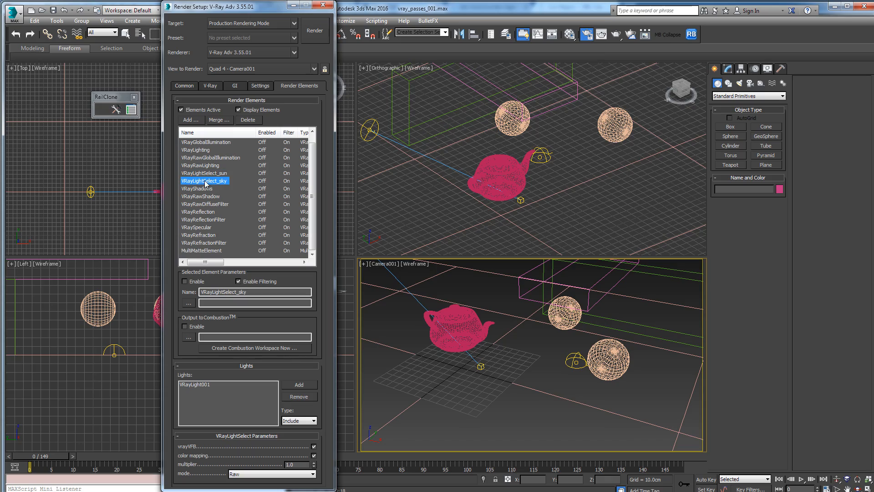
scroll(564, 194, "down", 5)
scroll(563, 196, "up", 6)
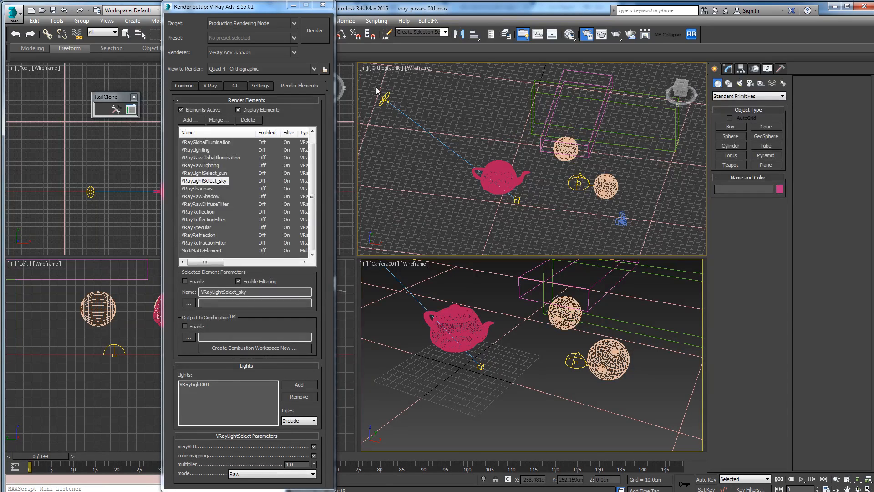
left_click(577, 183)
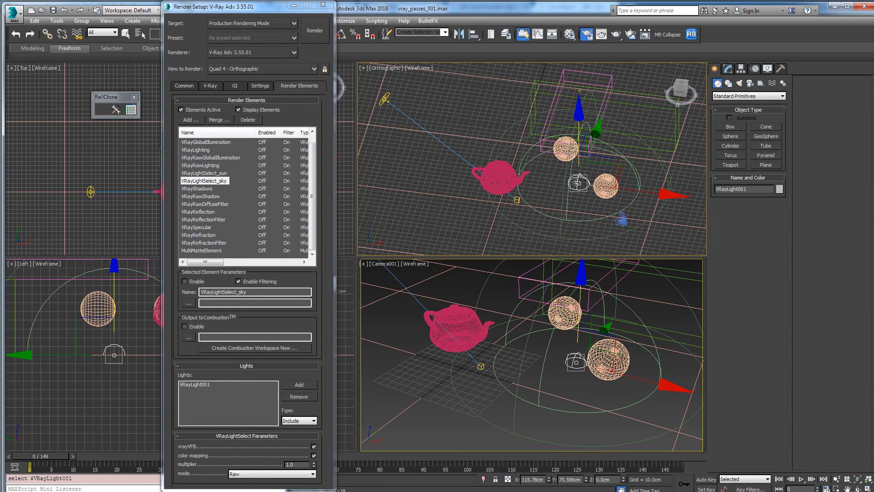
middle_click_drag(532, 209, 608, 195)
middle_click_drag(608, 195, 572, 181)
scroll(572, 181, "up", 3)
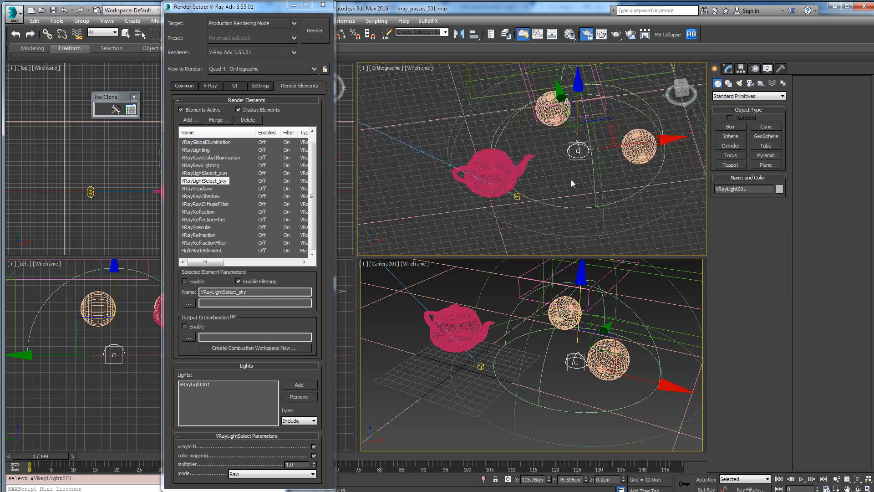
Compare the included lights and parameters of the VRayLightSelect_sun and VRayLightSelect_sky render elements.
left_click(213, 174)
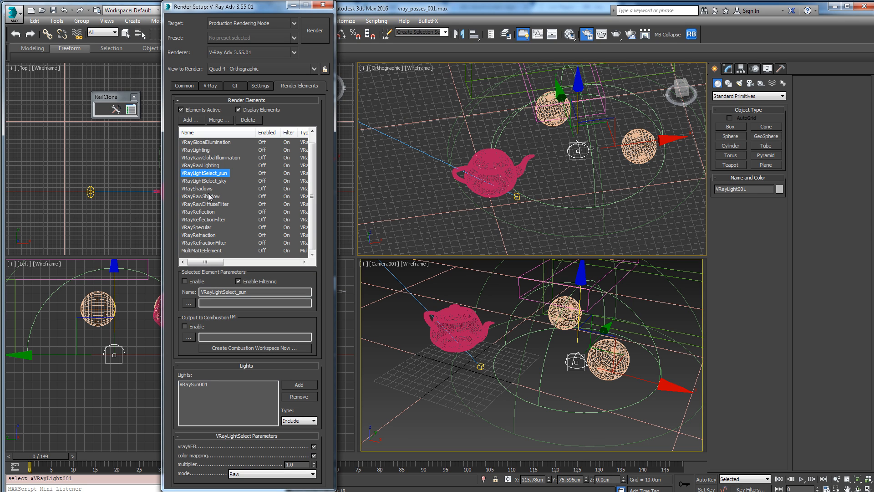
middle_click_drag(549, 199, 549, 202)
scroll(549, 202, "down", 3)
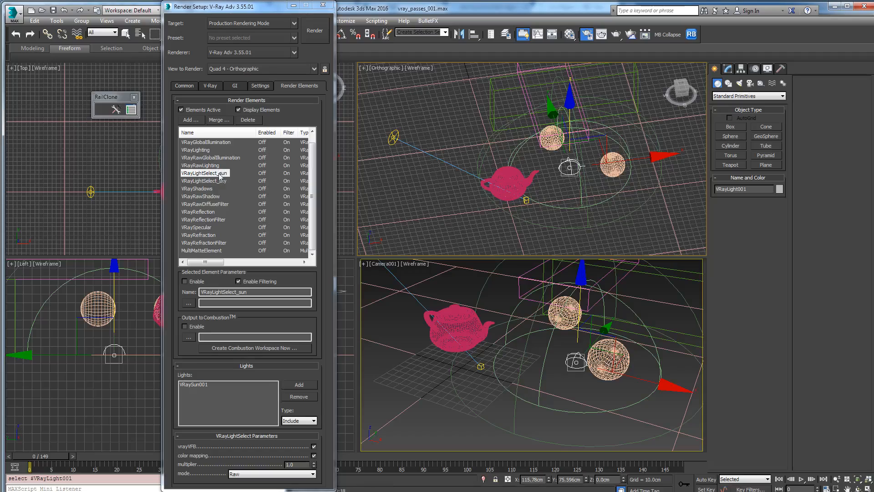
left_click(206, 182)
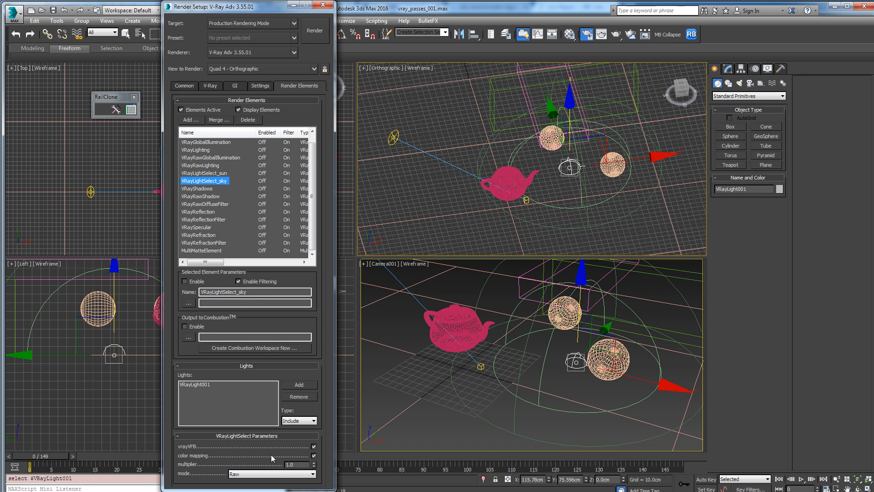
left_click(221, 174)
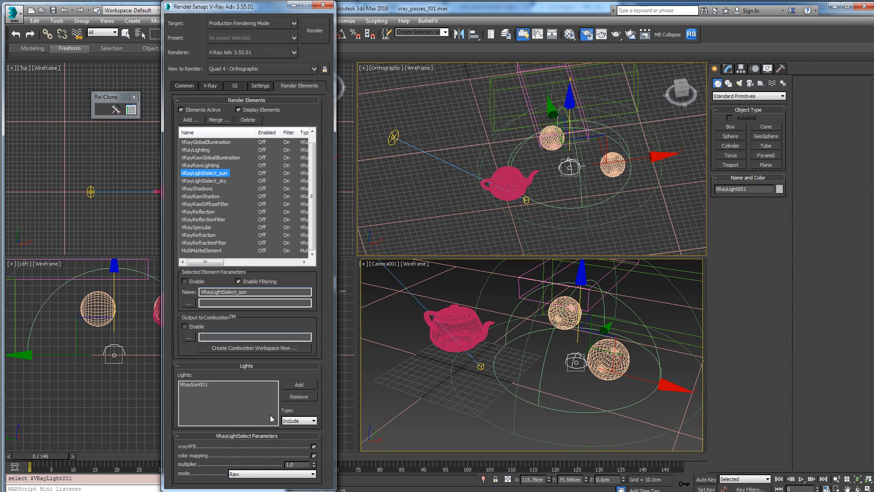
Set the VRayLightSelect_sun element's mode to Raw and display the VRayLightSelect_sky element's settings.
left_click(256, 474)
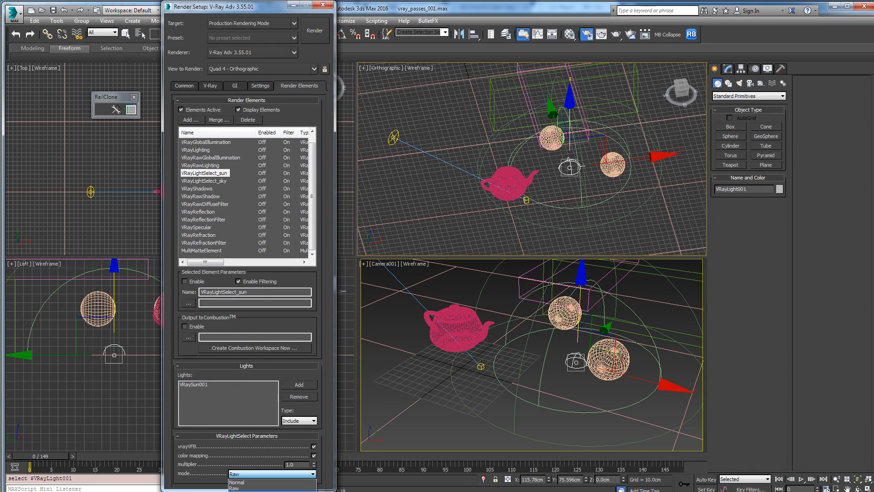
left_click(253, 488)
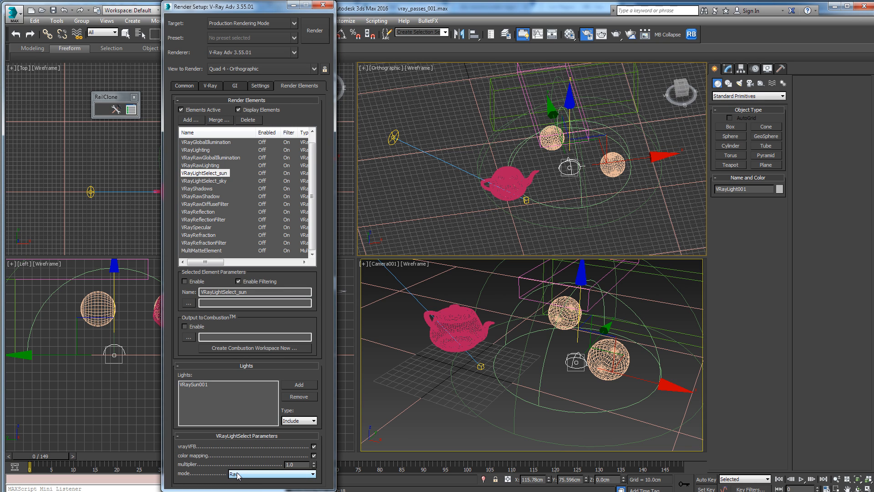
left_click(256, 475)
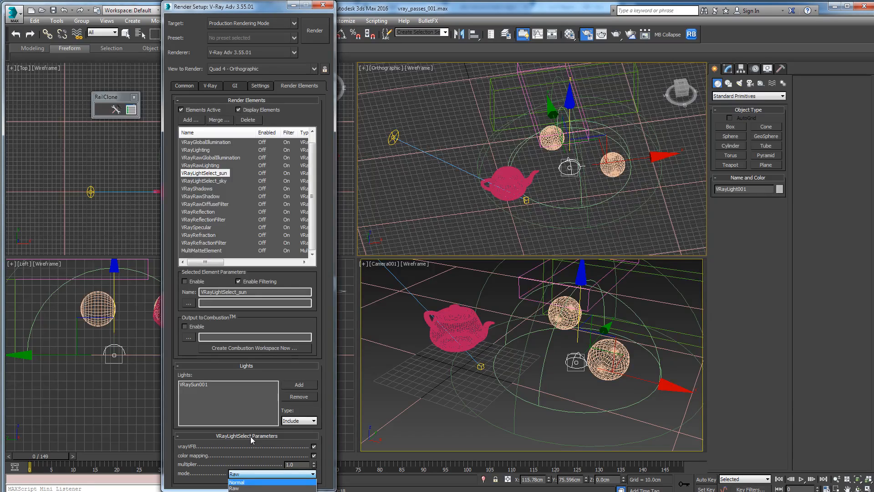
left_click(243, 489)
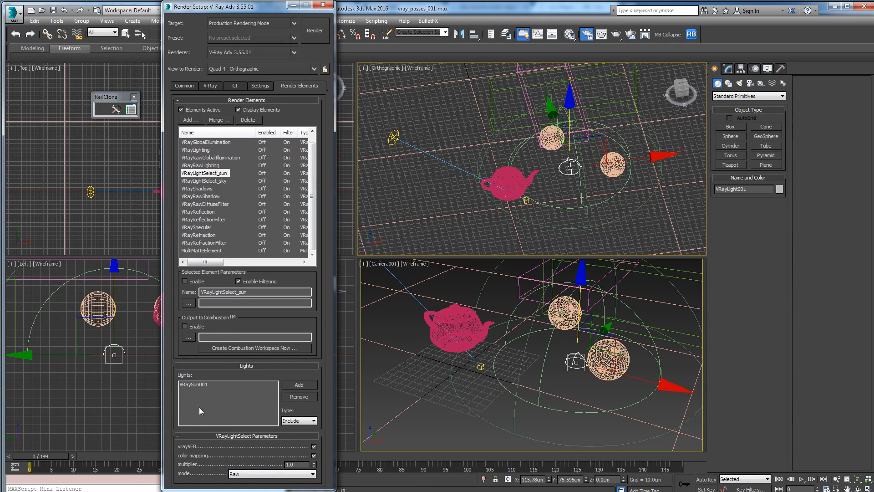
left_click(220, 182)
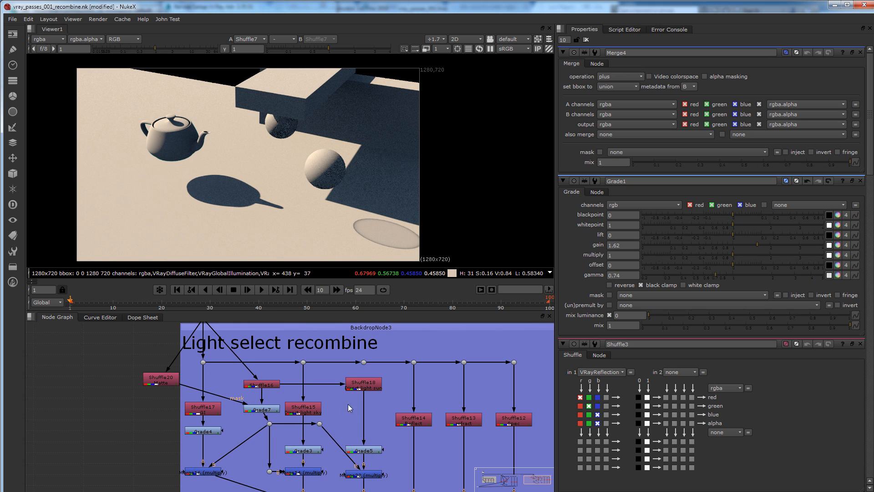
Switch back to NukeX and view the Shuffle15 direct light sky pass followed by the Shuffle18 direct light sun pass.
middle_click_drag(340, 410, 327, 409)
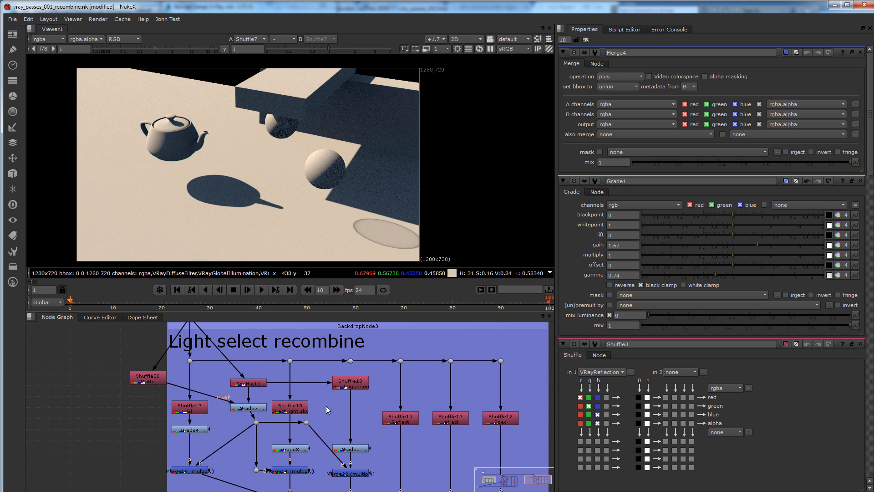
left_click(296, 408)
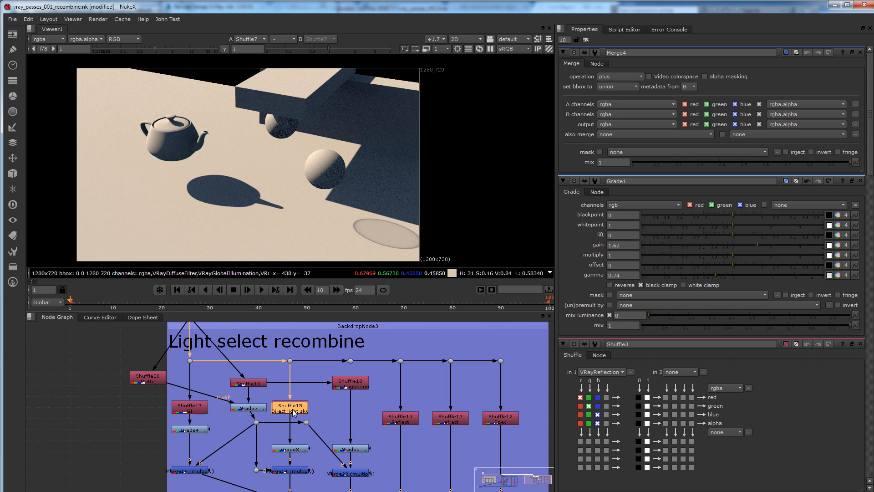
key("1")
left_click(358, 387)
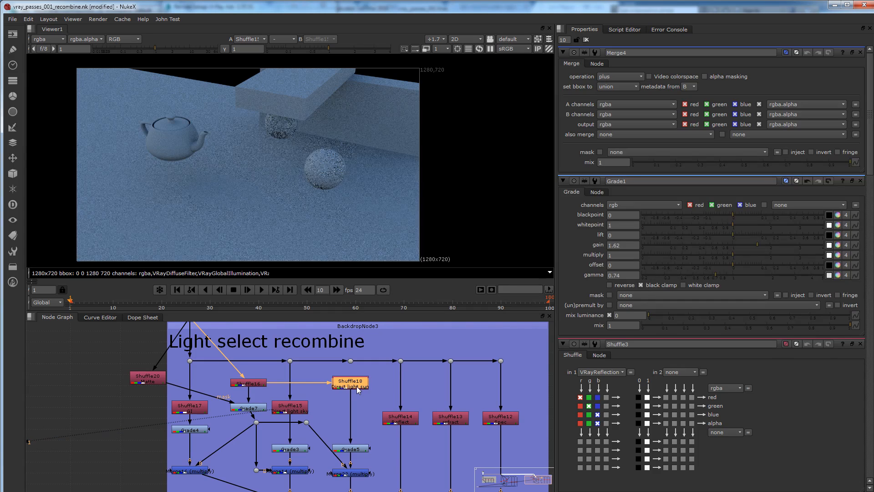
key("1")
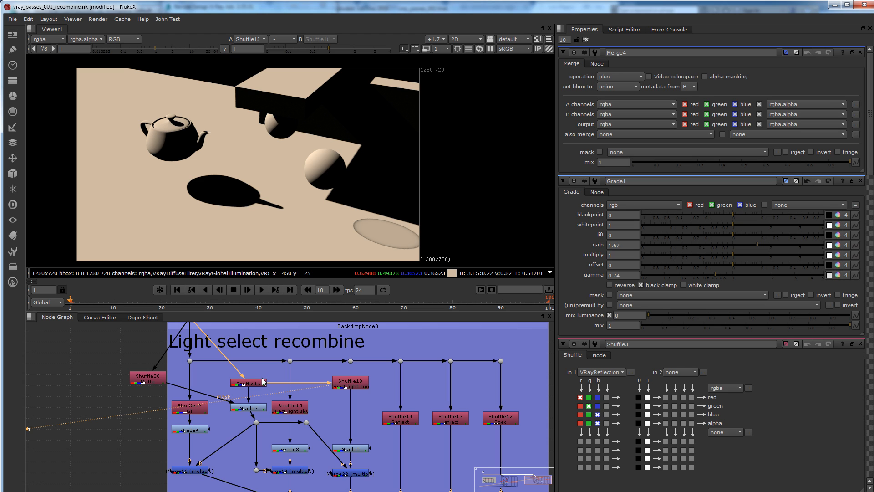
View the Shuffle17 GI pass of the Light select recombine group and open its shuffle properties.
middle_click_drag(204, 410, 266, 410)
left_click(262, 410)
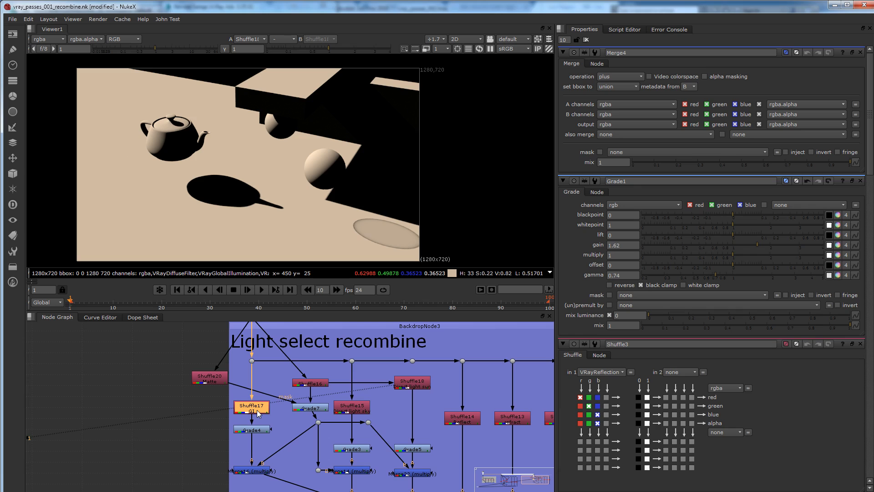
key("1")
double_click(258, 413)
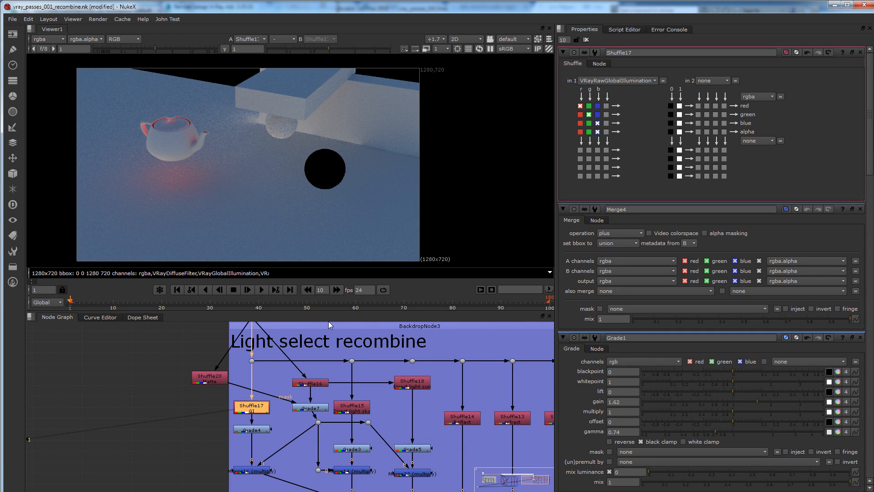
left_click(289, 426)
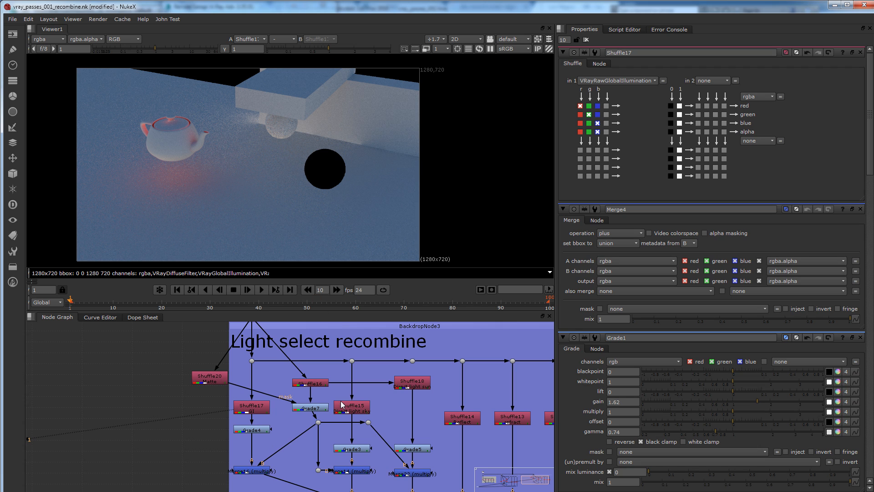
left_click(255, 413)
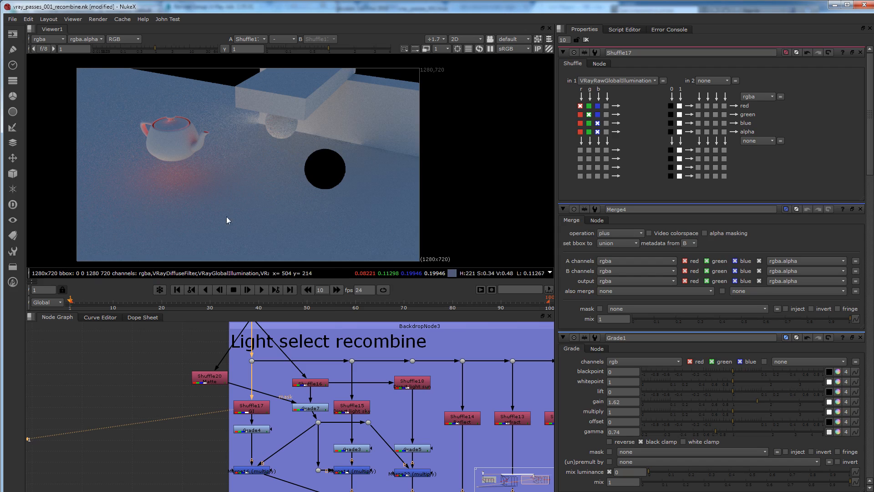
View the Merge16 result of GI multiplied with the colour pass.
middle_click_drag(286, 455, 278, 434)
left_click(253, 451)
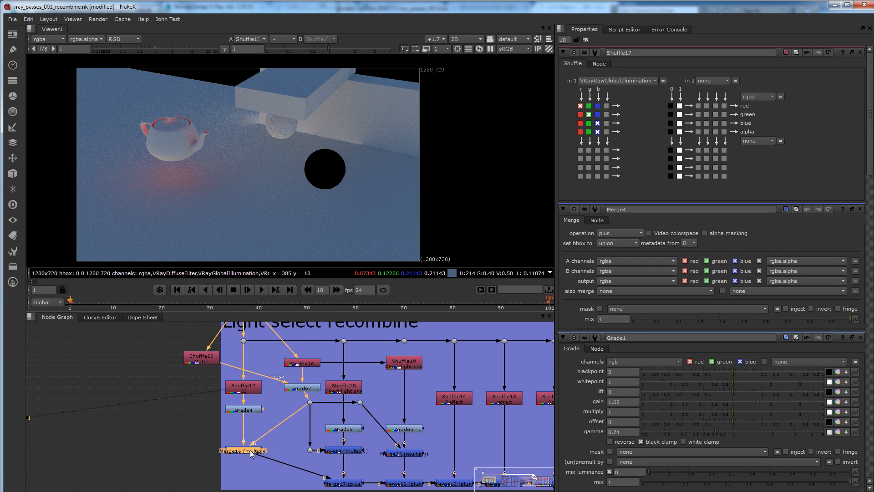
key("1")
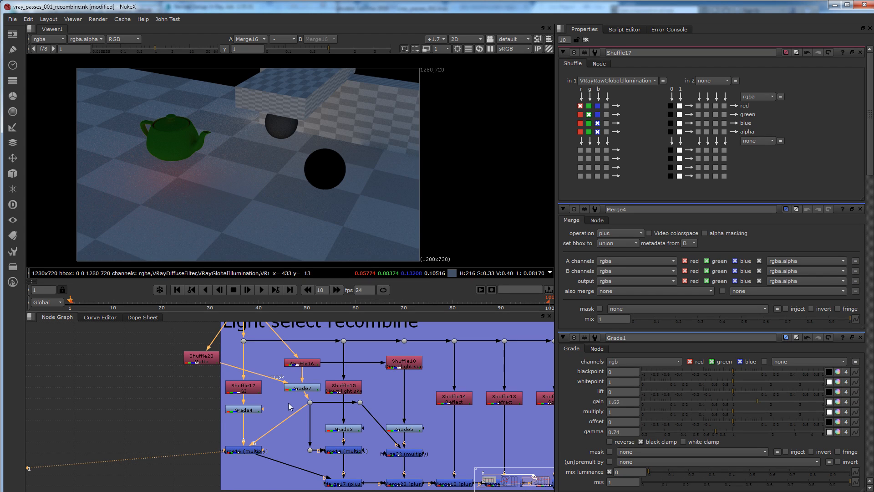
Disable the Grade7 colour grade and compare the Shuffle17 GI pass with the Merge16 multiply result.
left_click(312, 391)
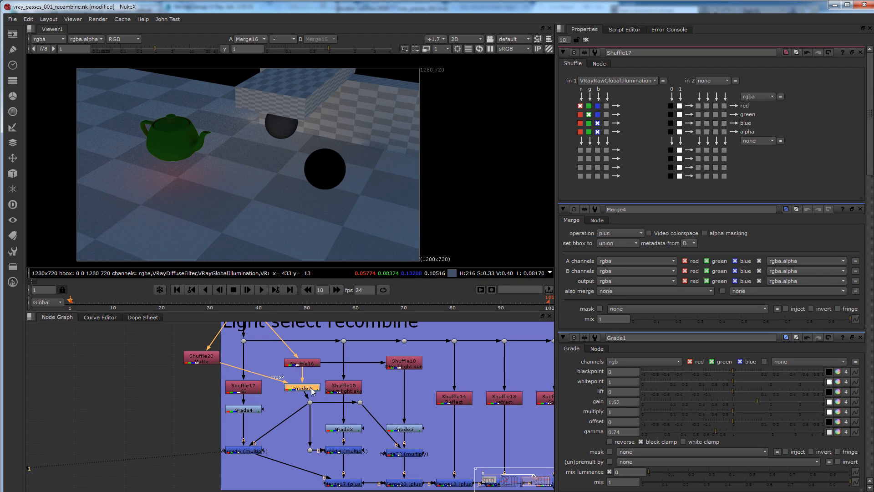
key("d")
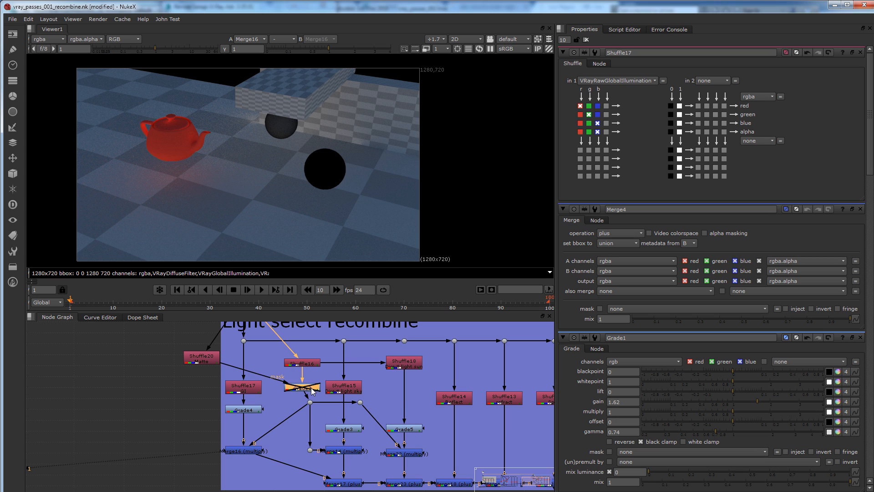
left_click(250, 390)
key("1")
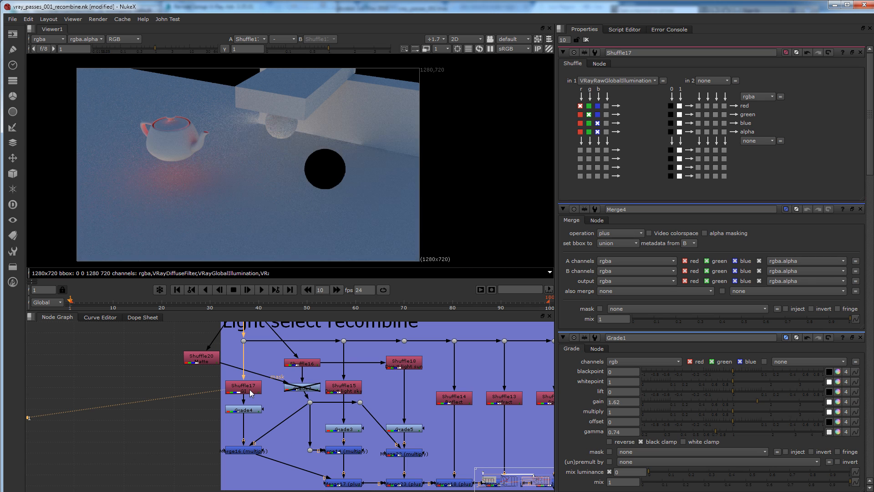
left_click(248, 453)
key("1")
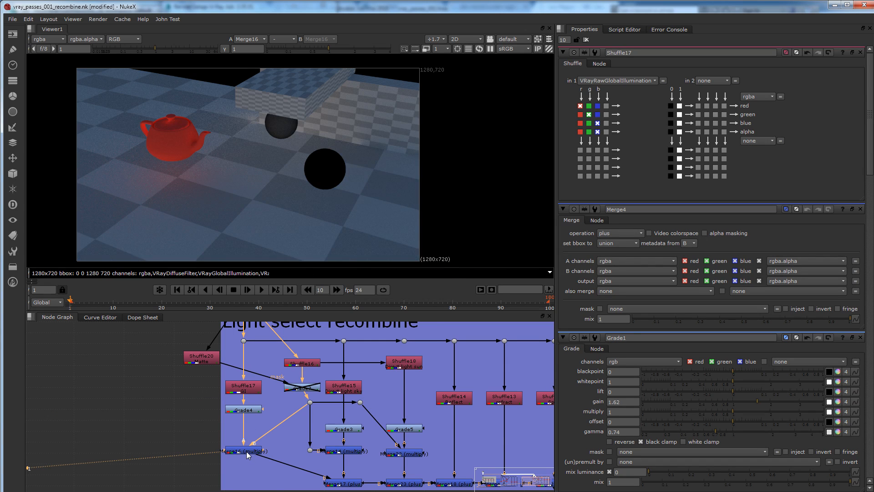
View the Shuffle15 direct light sky pass and the Shuffle18 direct light sun pass in separate viewer inputs.
middle_click_drag(391, 420, 288, 394)
left_click(259, 396)
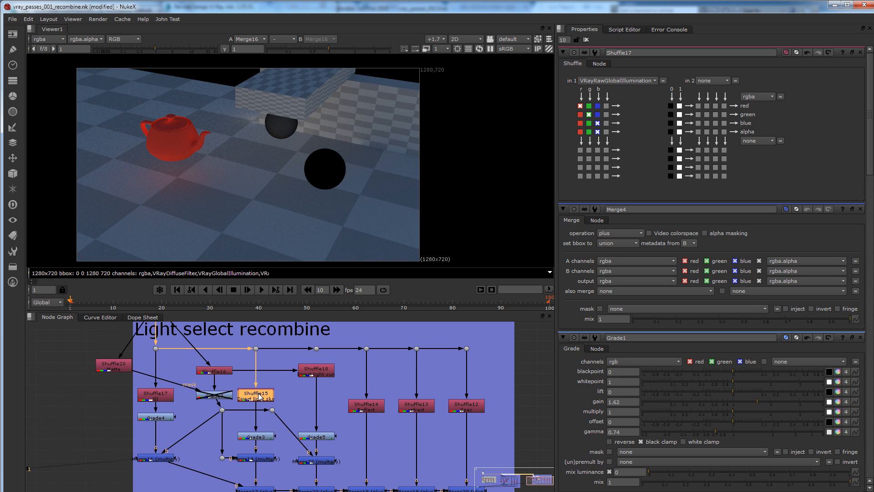
key("1")
left_click(324, 371)
key("2")
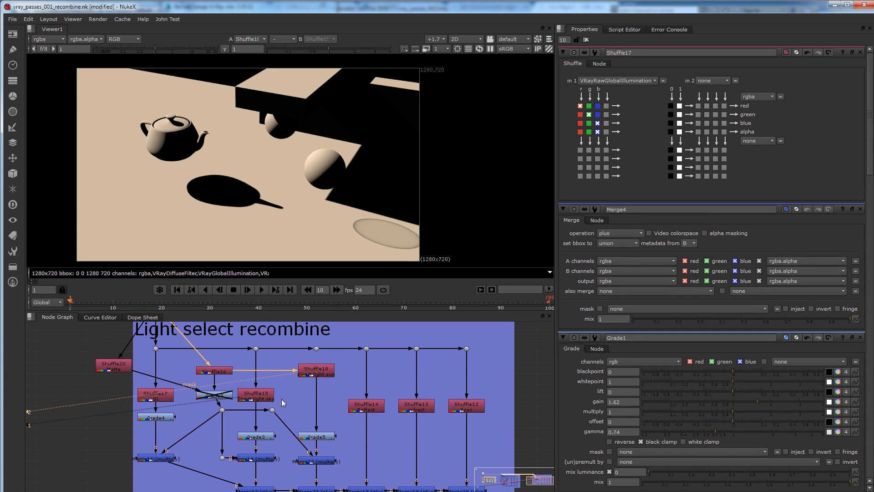
Compare the raw Shuffle15 direct light sky pass with its graded result from Grade3.
middle_click_drag(280, 403, 271, 376)
left_click(245, 368)
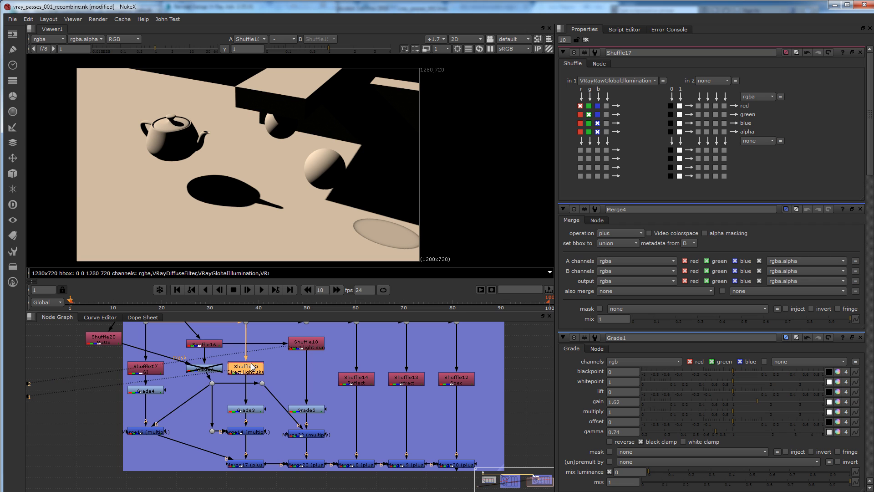
key("1")
left_click(255, 413)
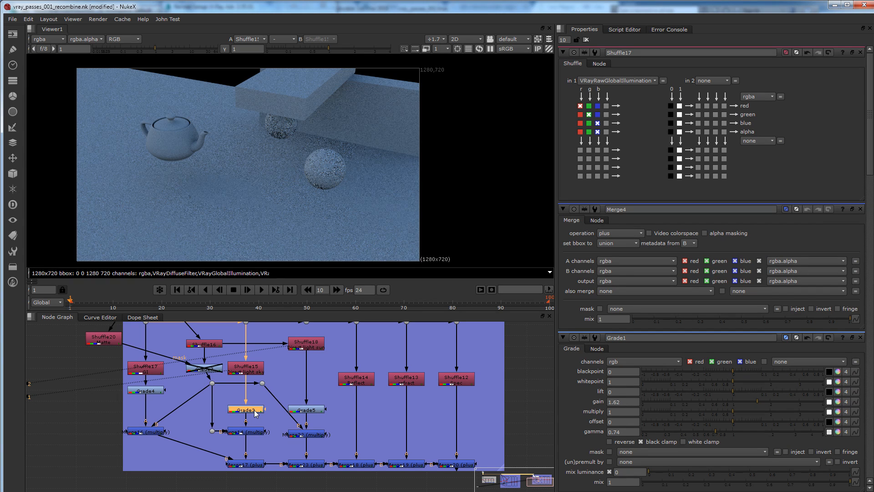
key("1")
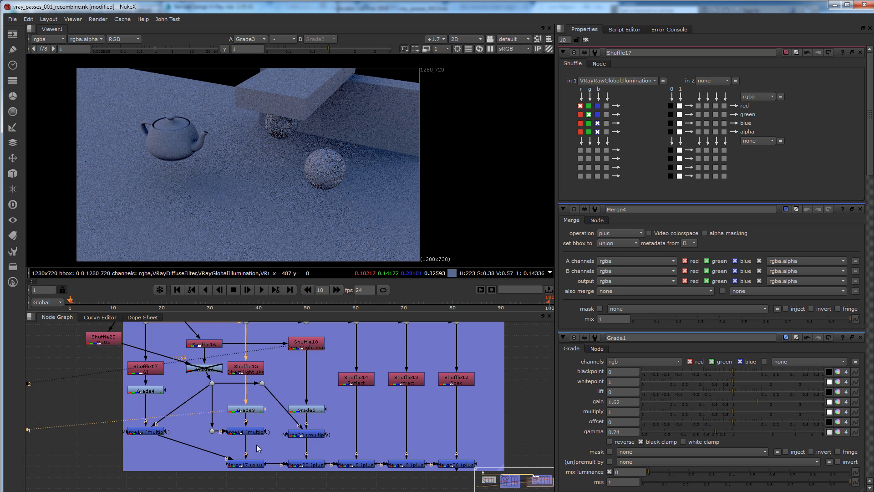
left_click(256, 411)
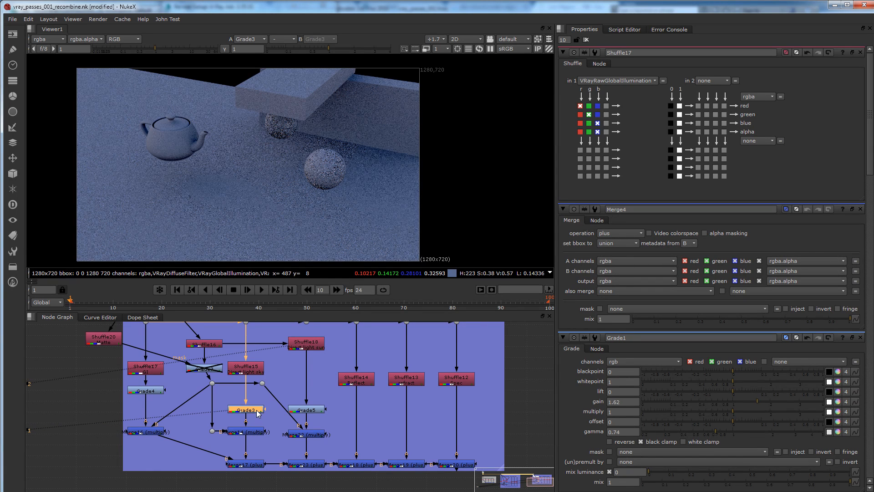
View the Merge14 result of the graded sky light multiplied with the colour pass.
left_click(252, 432)
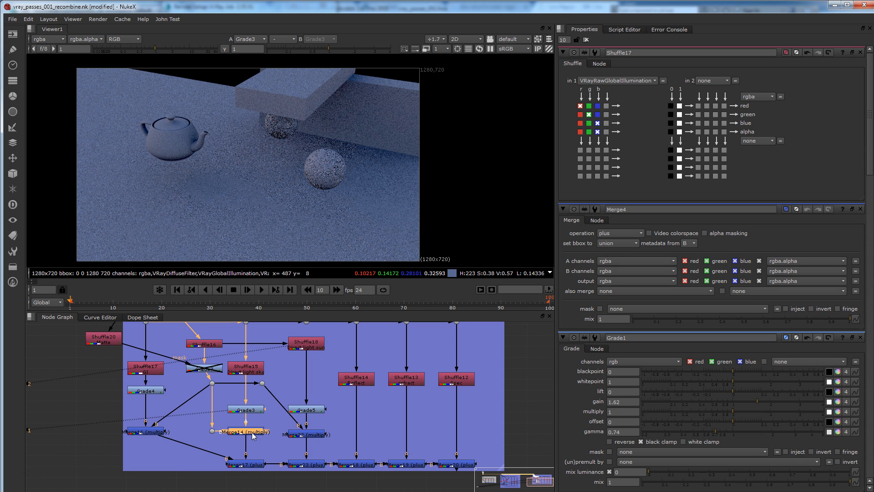
key("1")
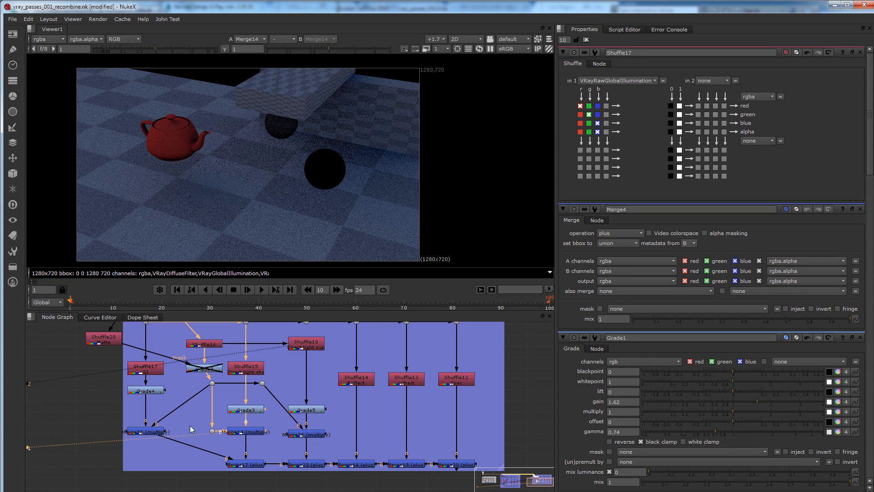
left_click(158, 433)
Compare the raw Shuffle18 direct light sun pass with its graded result from Grade5.
left_click(312, 411)
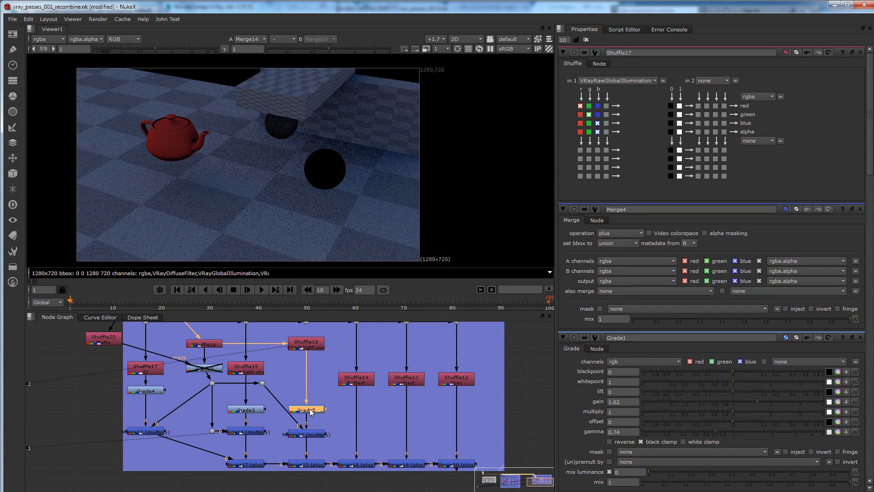
left_click(313, 351)
key("1")
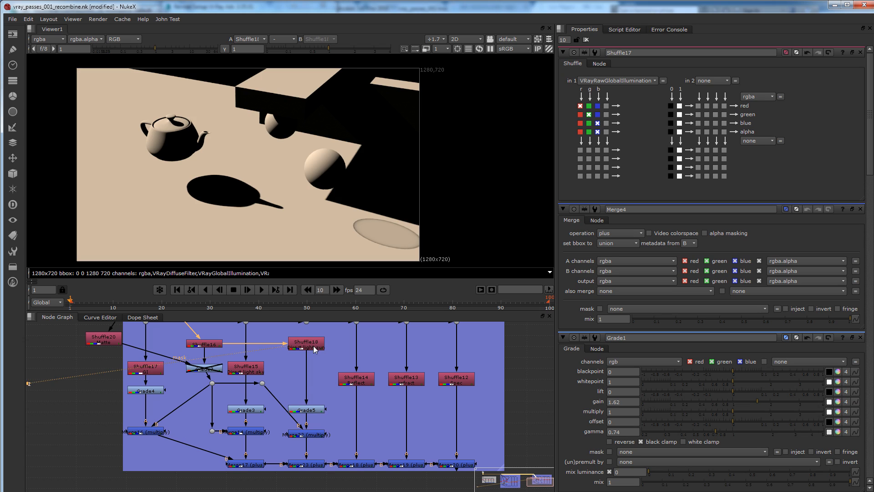
left_click(312, 410)
key("1")
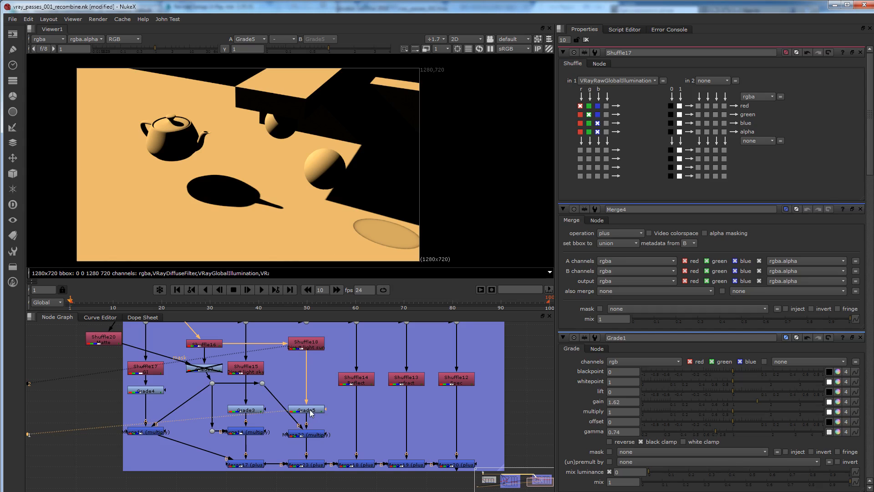
Shift the Grade5 multiply colour to orange at 1.32, 0.667159, 0.425036, and view the sun light's Merge22 multiply result.
double_click(313, 410)
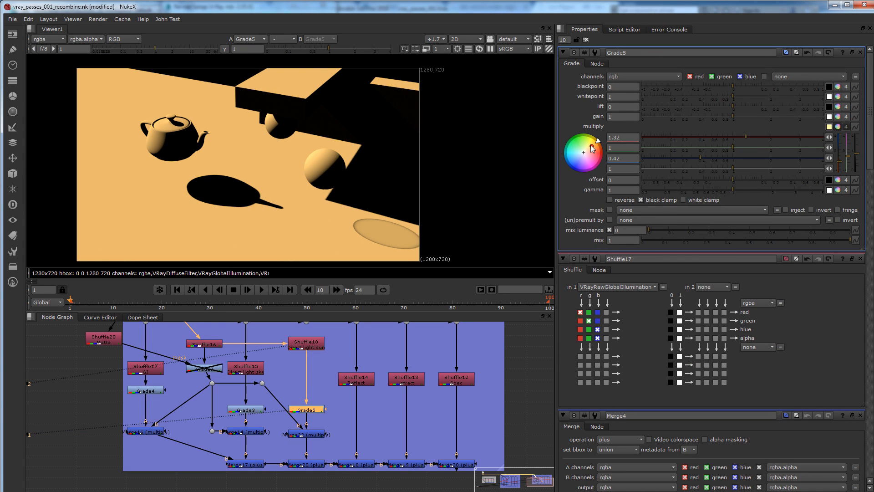
mouse_move(592, 146)
left_mouse_down()
mouse_move(593, 160)
mouse_move(592, 146)
mouse_move(602, 151)
left_mouse_up()
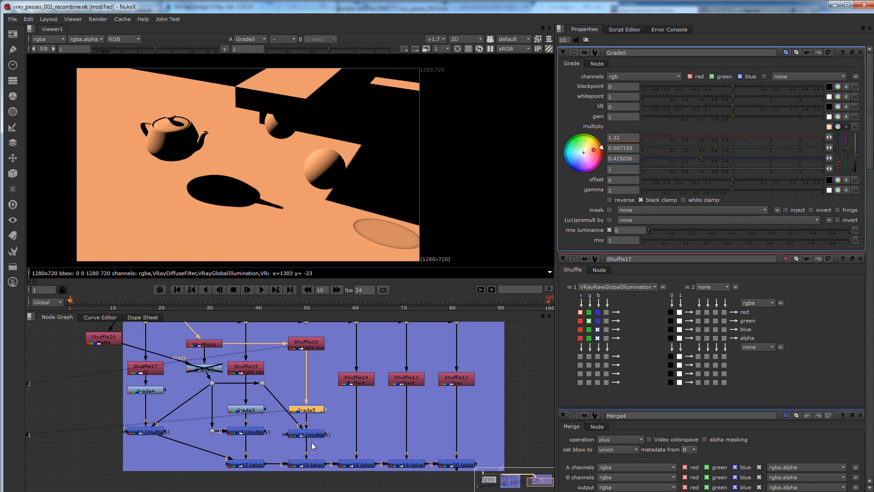
middle_click_drag(334, 422, 315, 413)
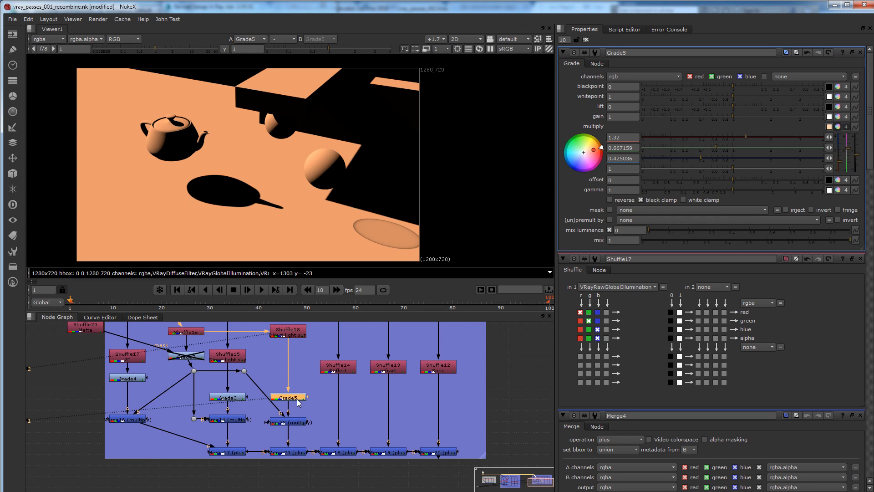
left_click(298, 424)
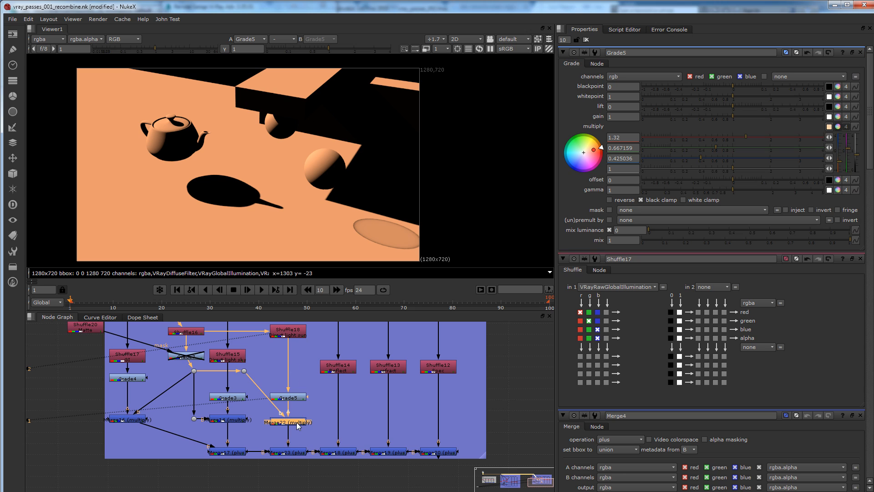
key("1")
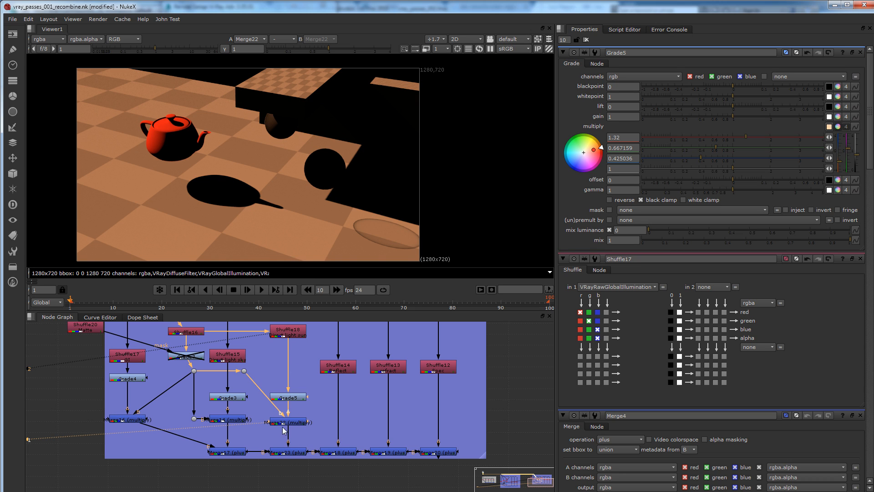
View the Merge16 GI multiply result, followed by the Merge17 node that adds the sky light.
middle_click_drag(197, 425, 221, 415)
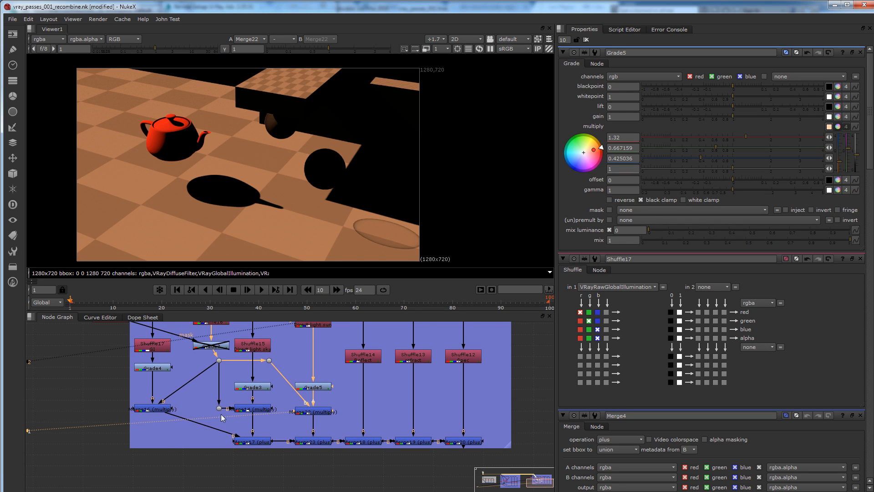
left_click(161, 410)
key("1")
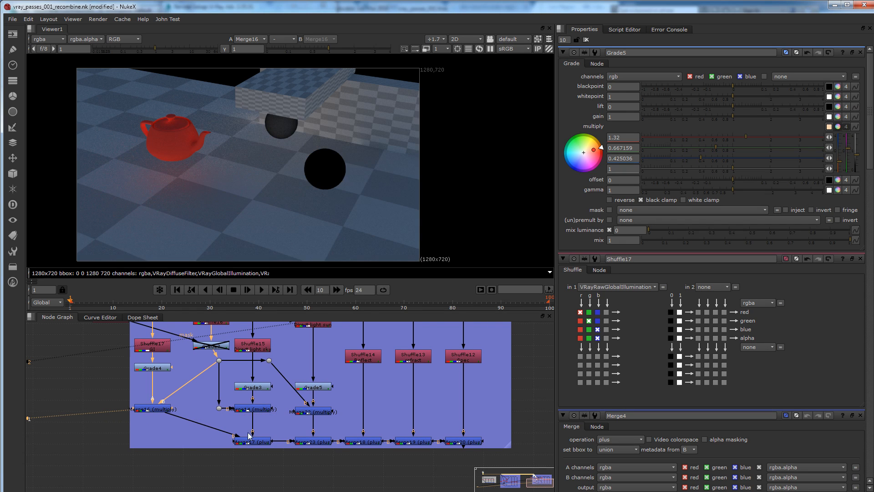
middle_click_drag(252, 437, 220, 437)
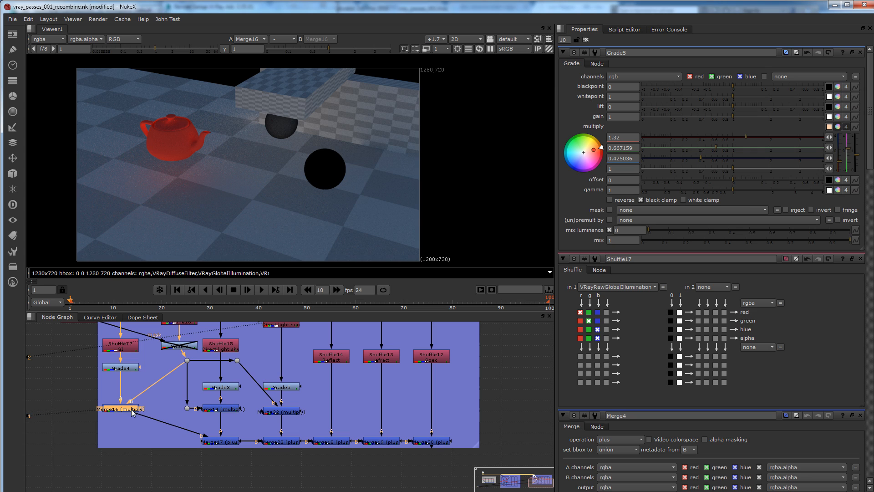
left_click(231, 442)
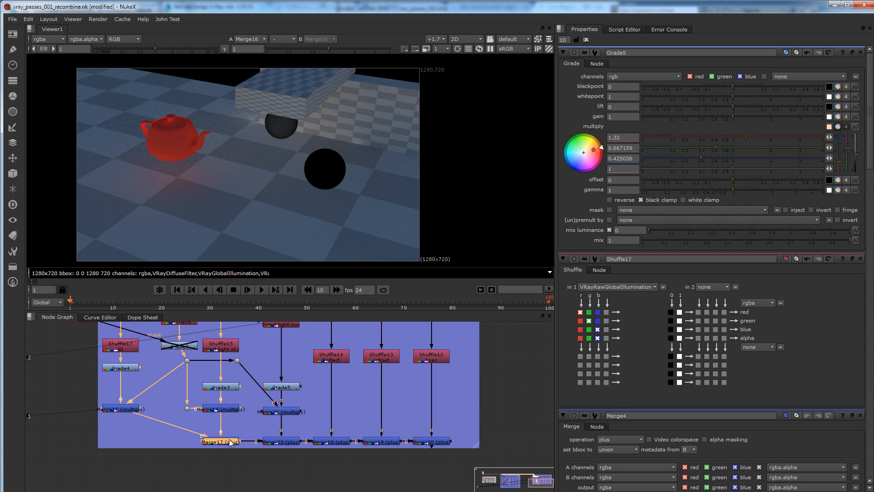
key("1")
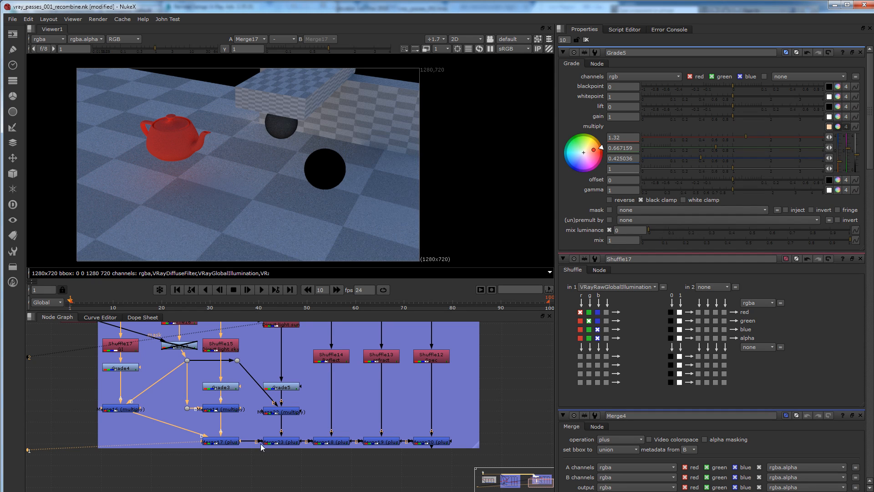
Step through the Merge23, Merge18, Merge19 and Merge20 plus results that add sun light, reflection, refraction and specular.
middle_click_drag(303, 445, 264, 450)
left_click(246, 447)
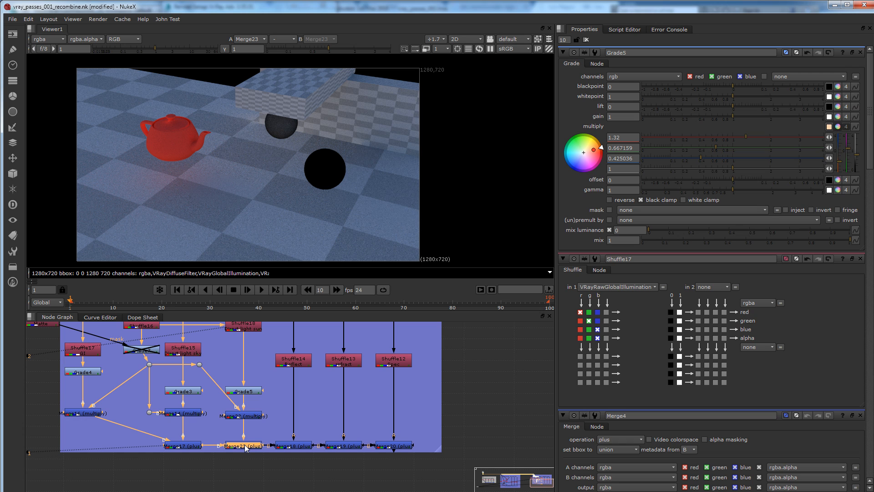
key("1")
middle_click_drag(296, 447, 243, 446)
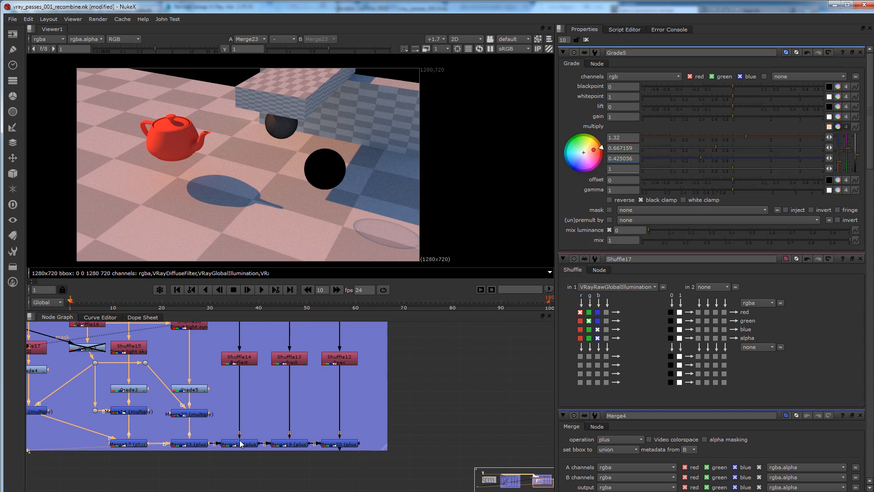
left_click(250, 446)
key("1")
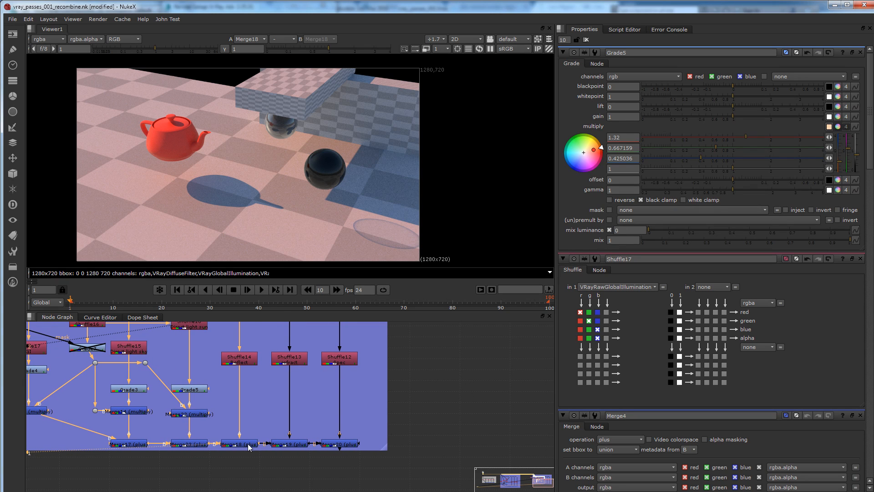
left_click(291, 445)
key("1")
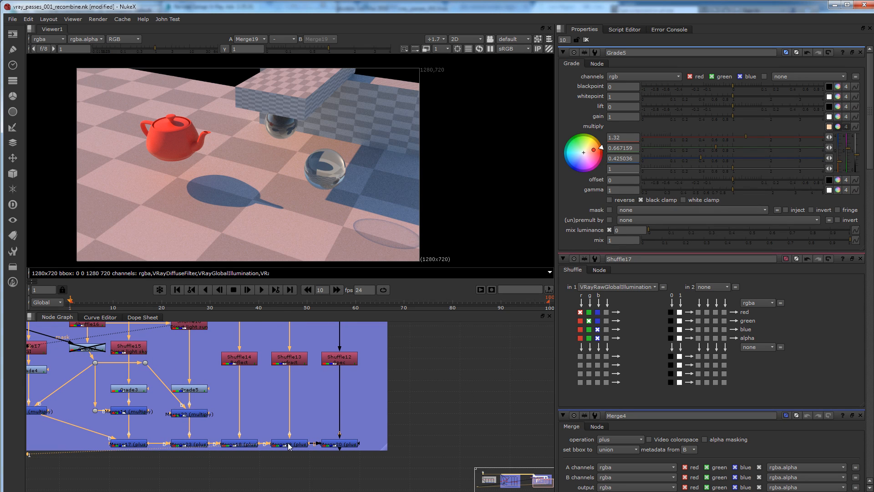
left_click(332, 446)
key("1")
Compare the original render at Dot14 with the final Merge20 light select recombine by switching between them repeatedly.
middle_click_drag(273, 401, 360, 413)
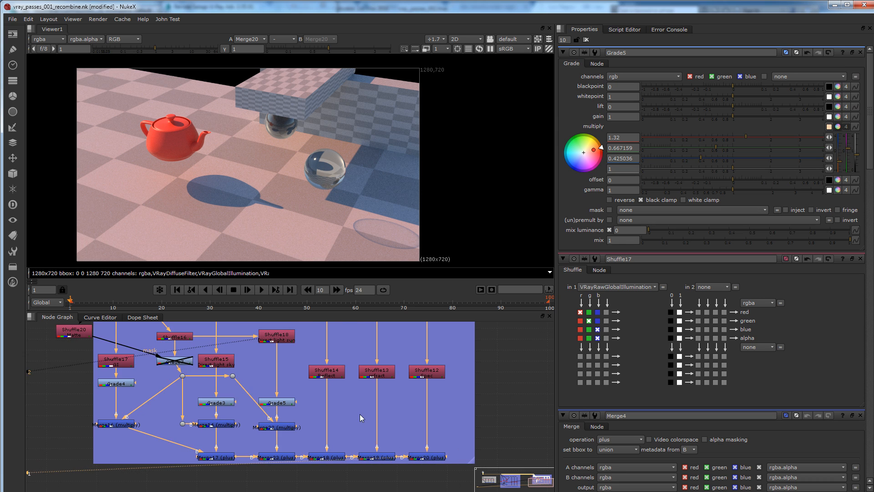
scroll(360, 414, "down", 3)
left_click(214, 330)
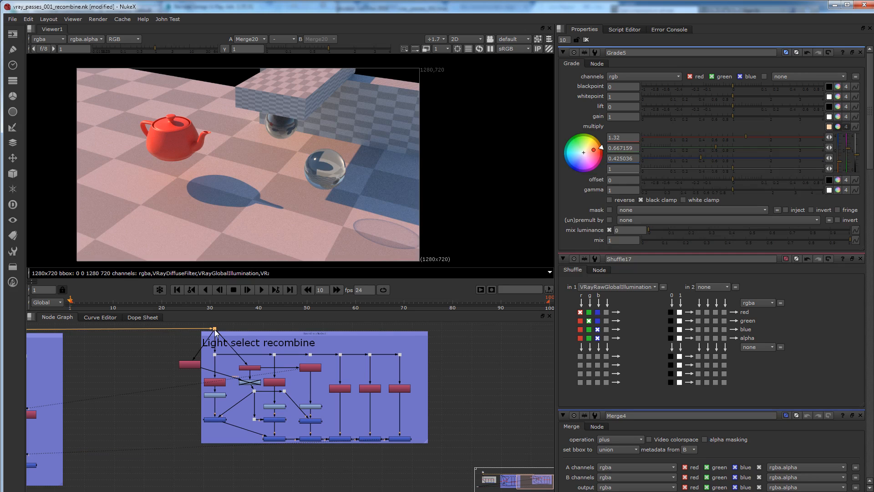
key("1")
left_click(405, 438)
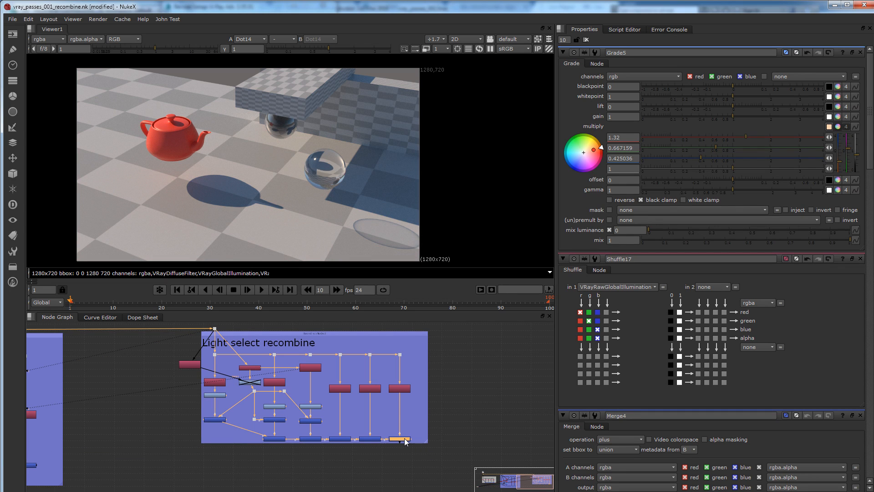
key("1")
key("1")
key("2")
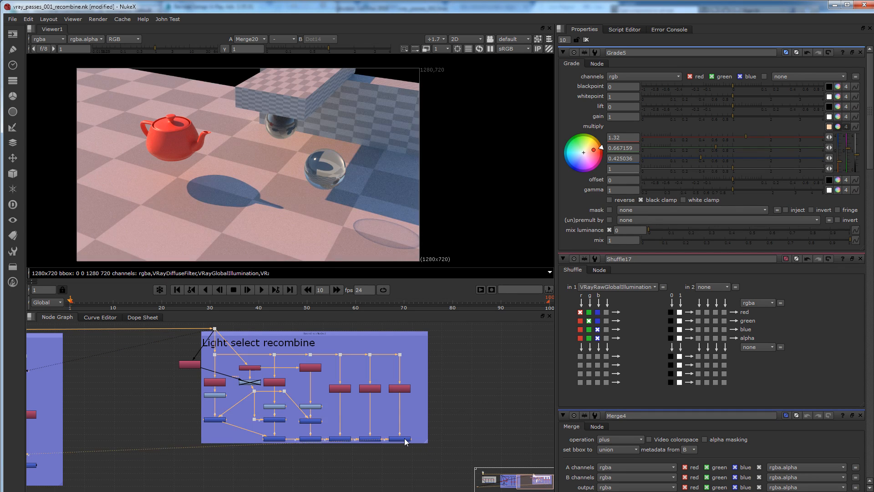
key("1")
key("2")
key("1")
key("2")
key("1")
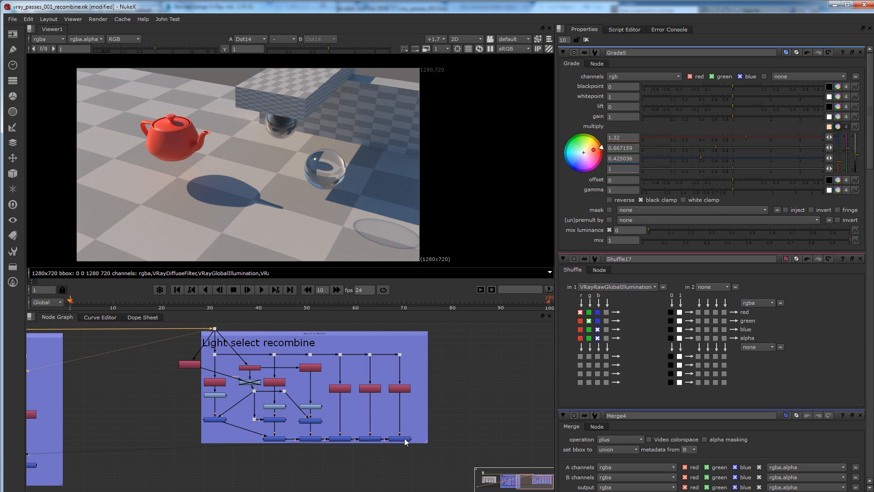
key("2")
key("1")
key("2")
key("1")
key("2")
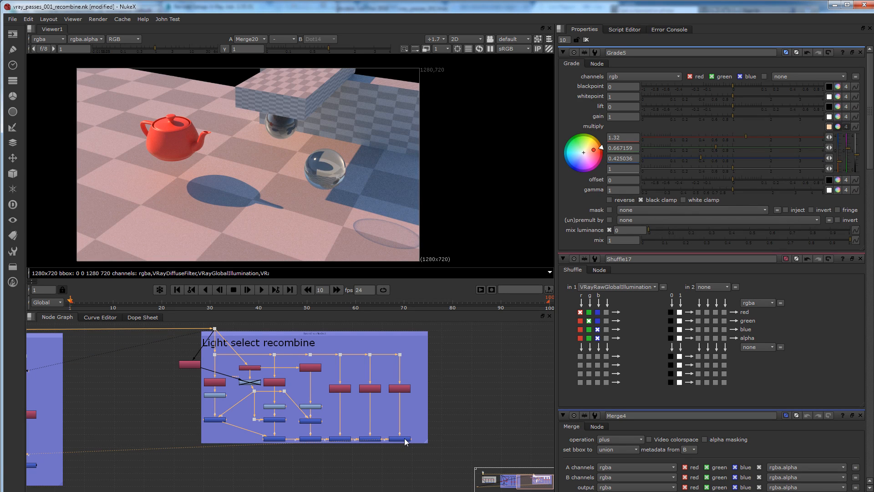
key("1")
key("2")
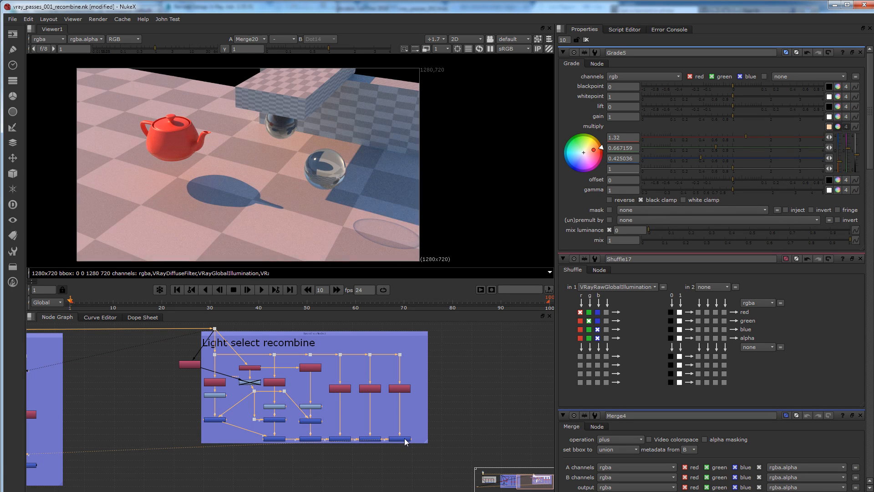
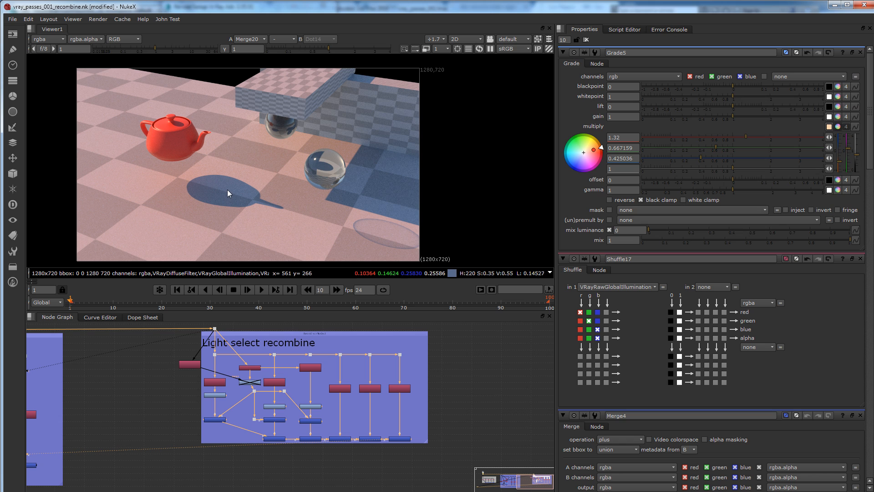
Shift the Grade3 sky light multiply colour to 1.214222, 1.42, 1, and bring up the Grade5 properties.
scroll(250, 411, "up", 5)
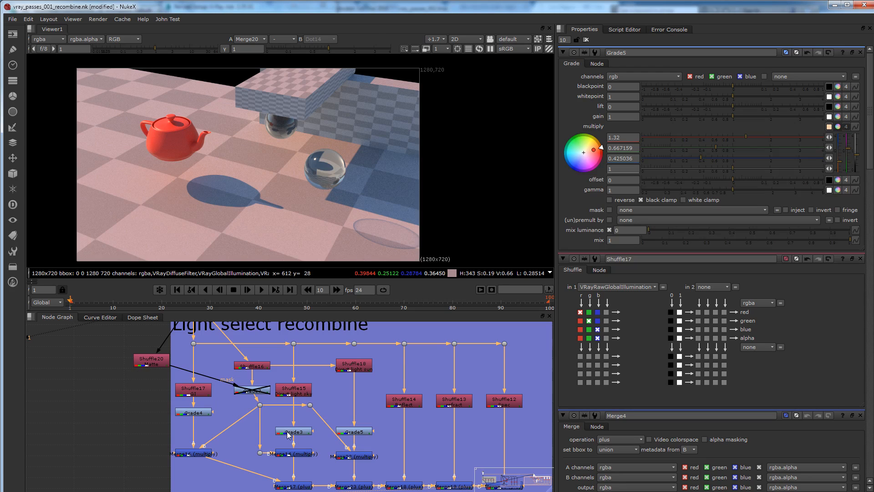
double_click(301, 434)
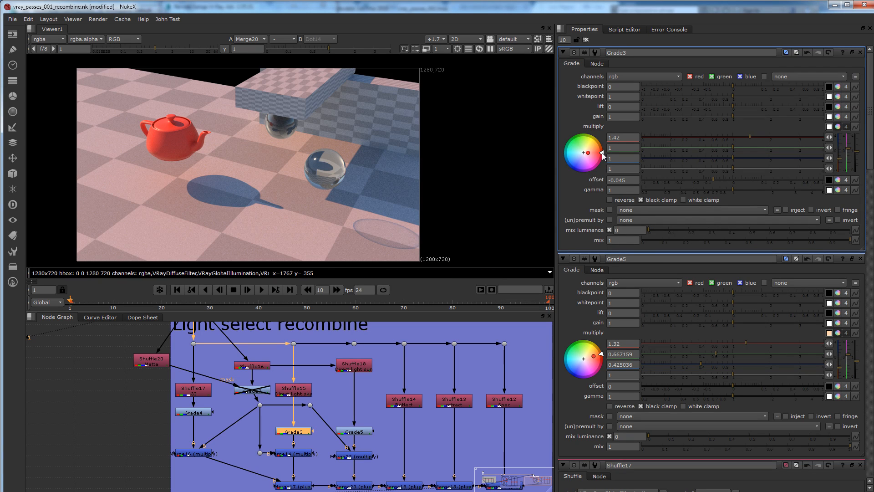
mouse_move(602, 153)
left_mouse_down()
mouse_move(578, 135)
mouse_move(560, 147)
mouse_move(565, 136)
mouse_move(601, 144)
mouse_move(573, 137)
mouse_move(586, 136)
mouse_move(573, 138)
mouse_move(600, 148)
mouse_move(605, 142)
mouse_move(582, 137)
mouse_move(587, 150)
mouse_move(606, 140)
mouse_move(584, 135)
left_mouse_up()
double_click(357, 429)
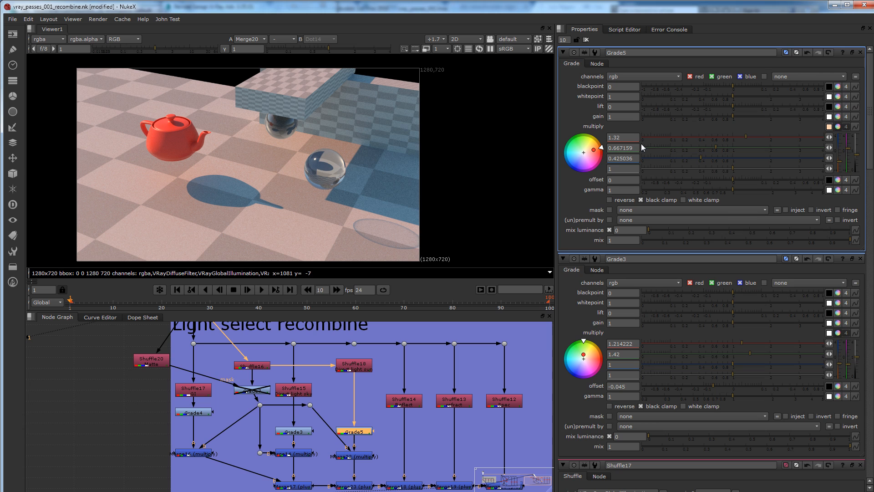
Open the Grade4 properties in the GI branch and insert a Saturation node directly after Grade4.
left_click(191, 454)
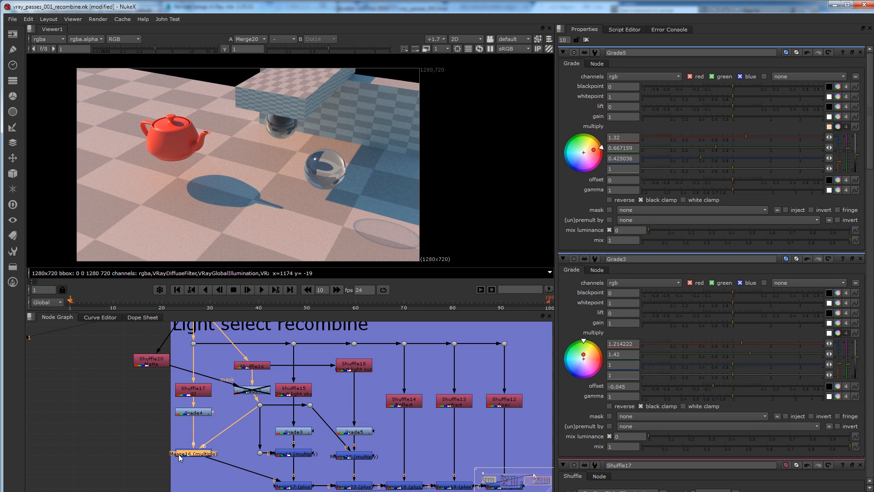
left_click(201, 412)
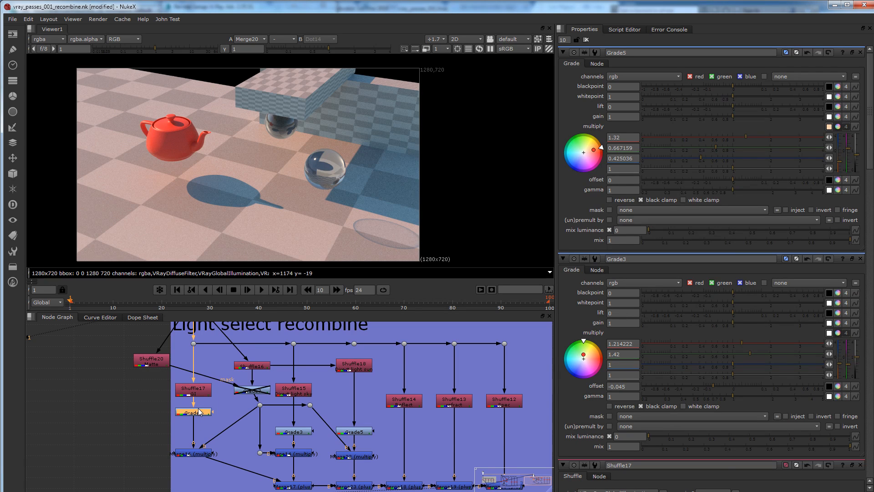
double_click(196, 413)
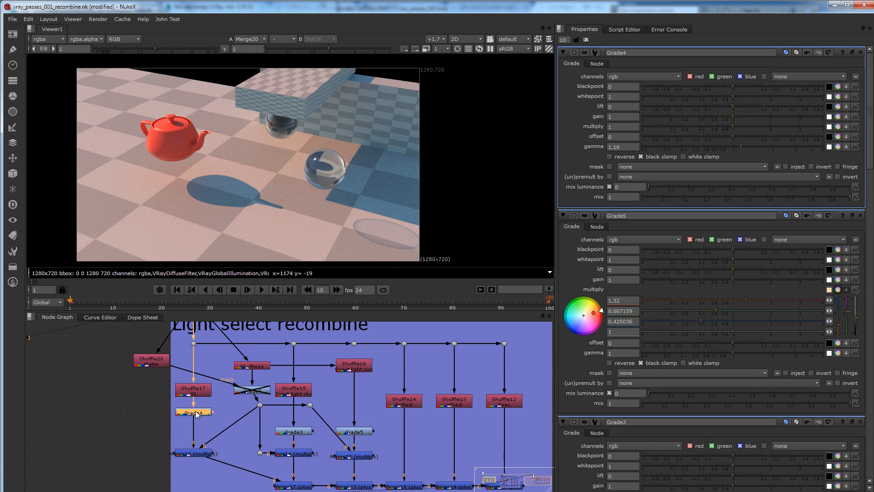
key("Tab")
type("sa")
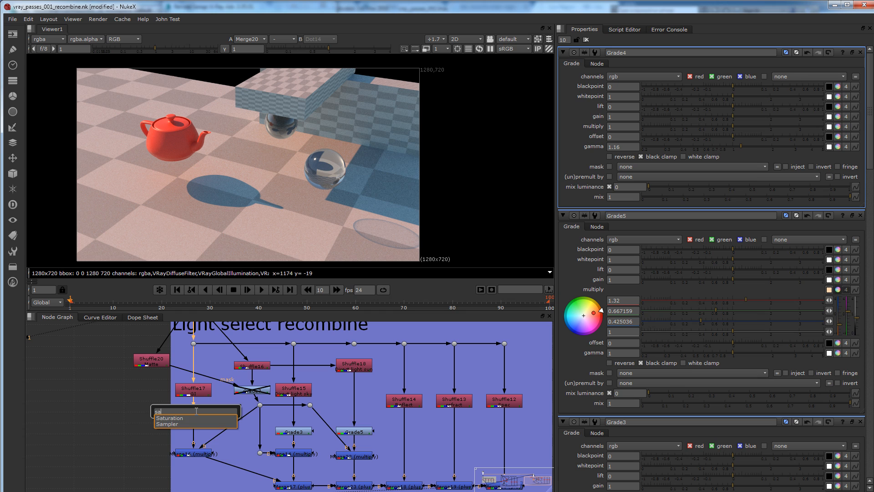
key("Return")
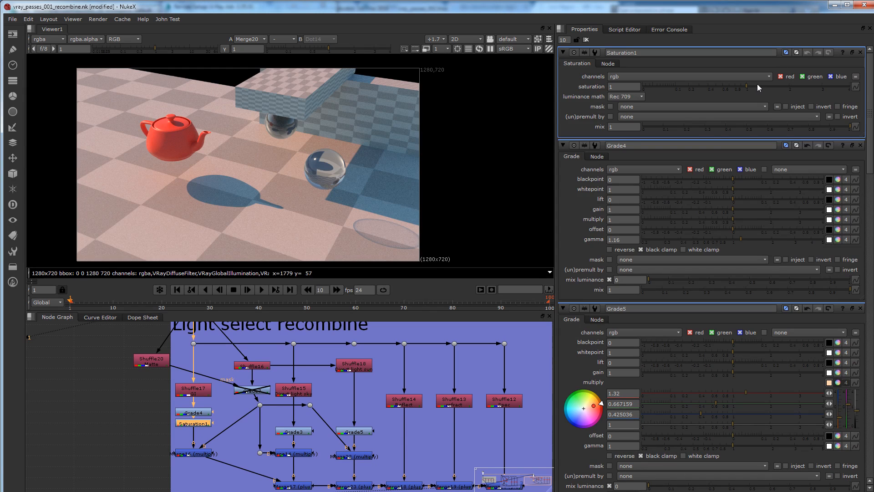
Set Saturation1 to a saturation of 2.64 and space the node slightly farther below Grade4.
left_click_drag(759, 87, 828, 93)
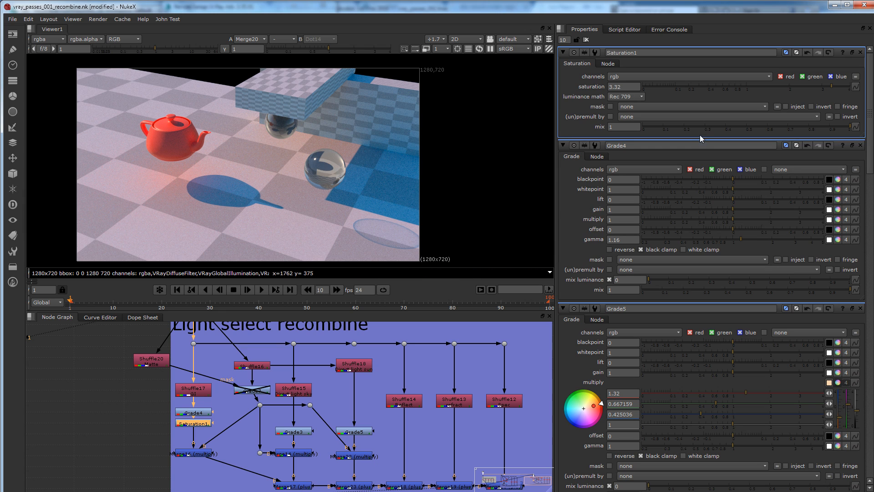
left_click_drag(832, 88, 812, 86)
middle_click_drag(358, 398, 294, 403)
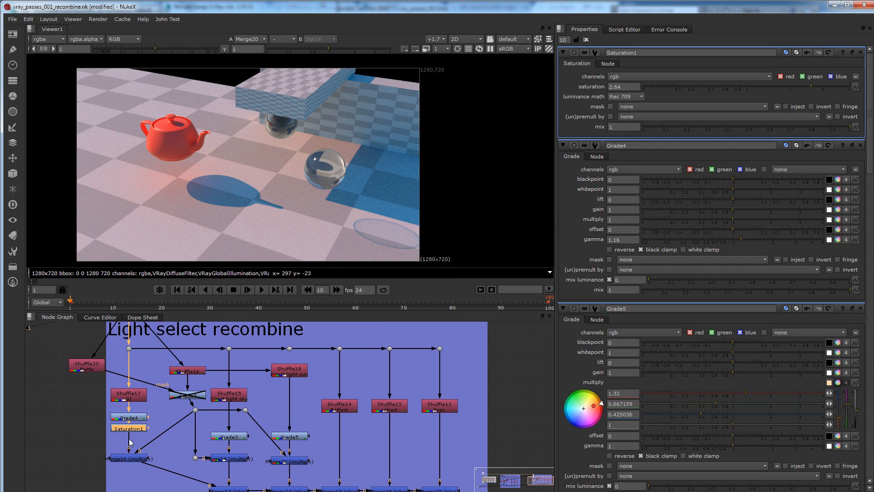
left_click_drag(134, 431, 134, 440)
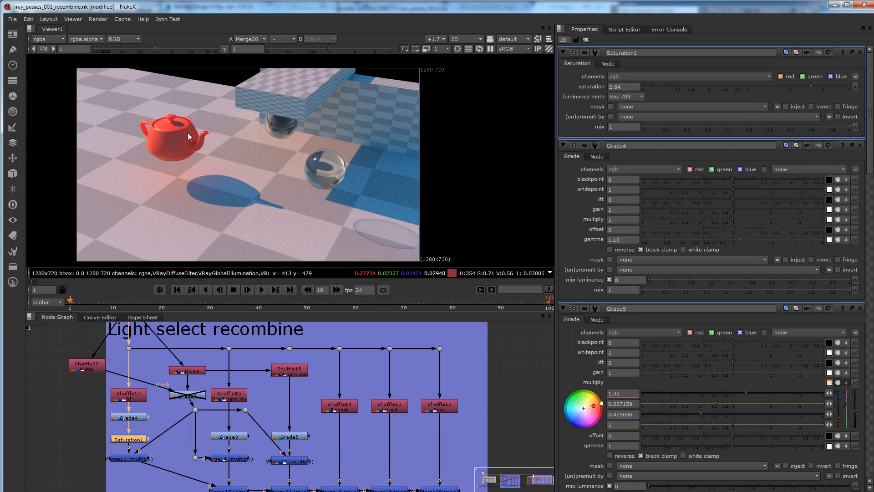
Set the Grade3 sky light gain to 1.58 and gamma to 1.54.
middle_click_drag(263, 416, 292, 425)
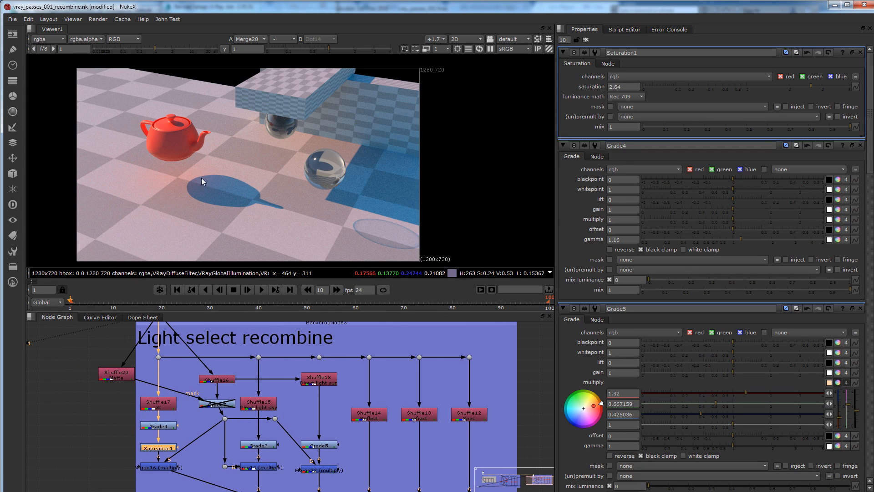
middle_click_drag(302, 457, 248, 408)
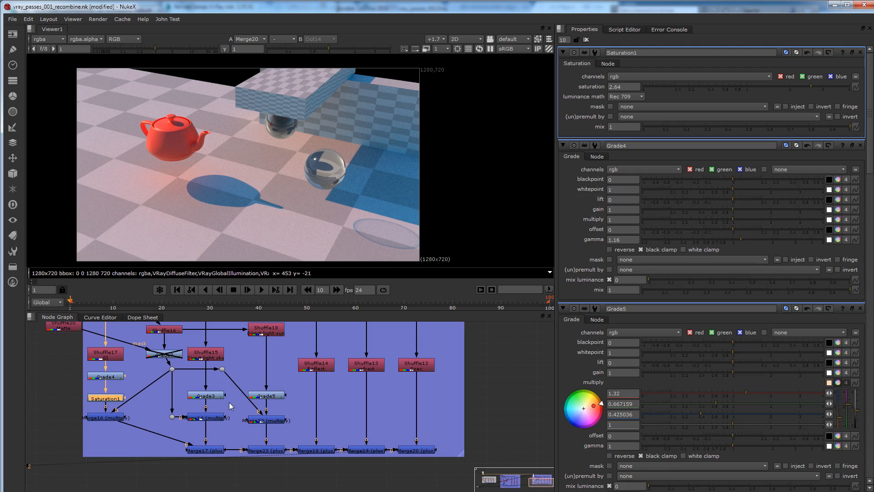
middle_click_drag(228, 406, 262, 424)
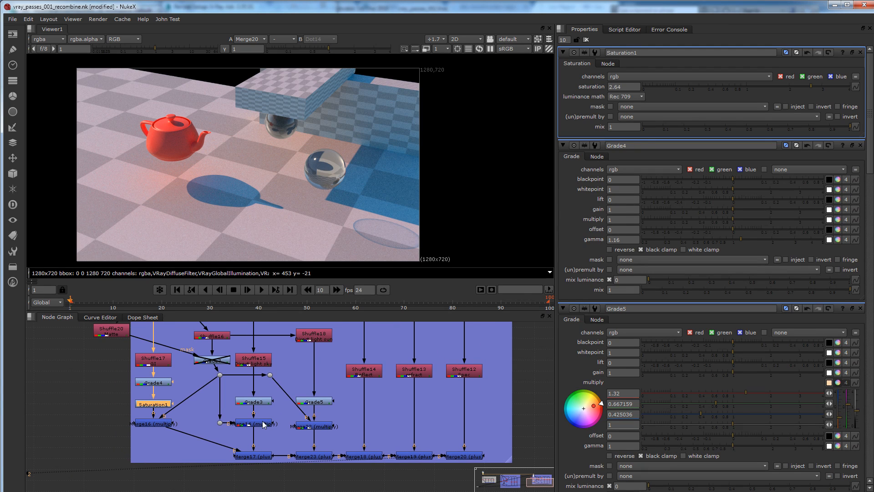
left_click(262, 425)
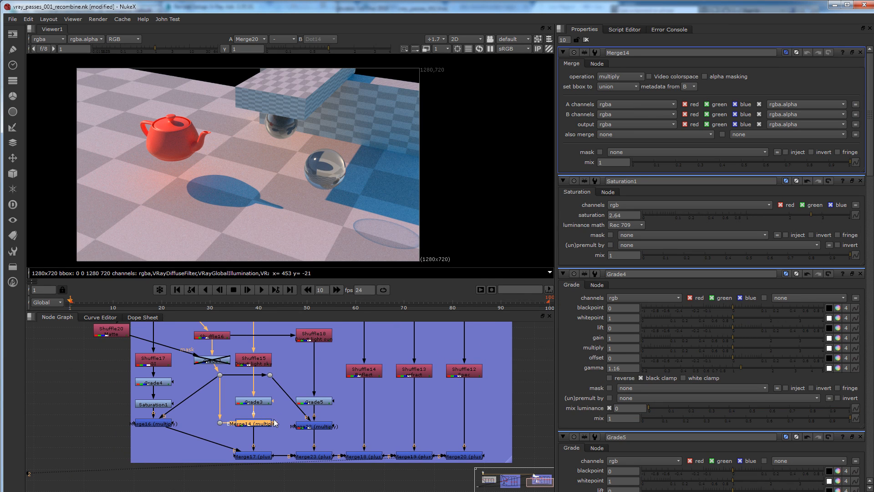
left_click(258, 403)
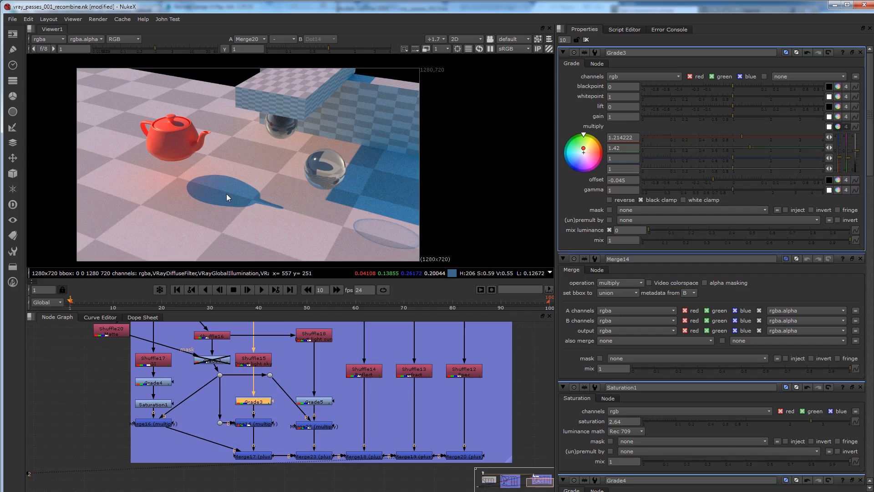
left_click_drag(734, 116, 756, 116)
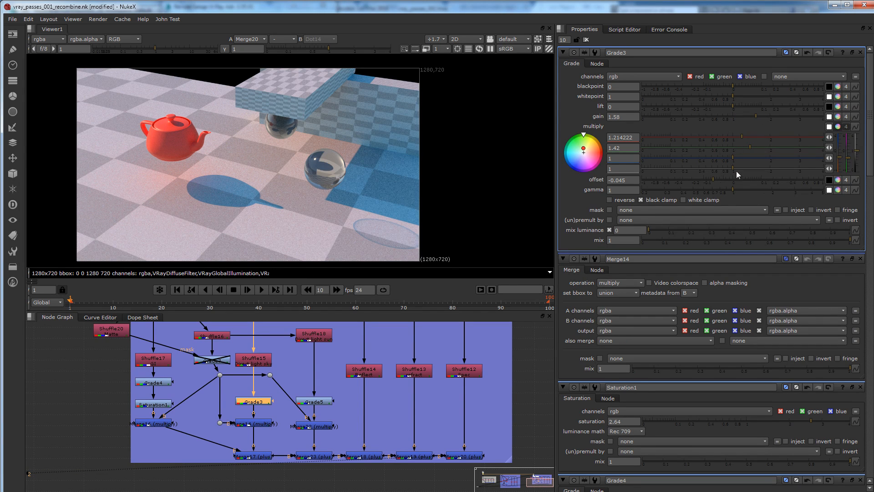
left_click_drag(738, 191, 757, 188)
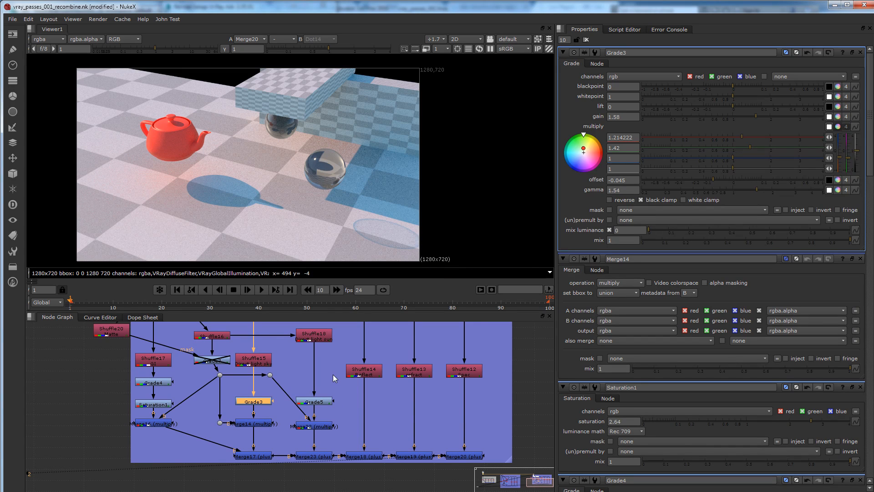
Enable the disabled Grade7 node below Shuffle16 and inspect the recoloured teapot up close.
left_click(218, 364)
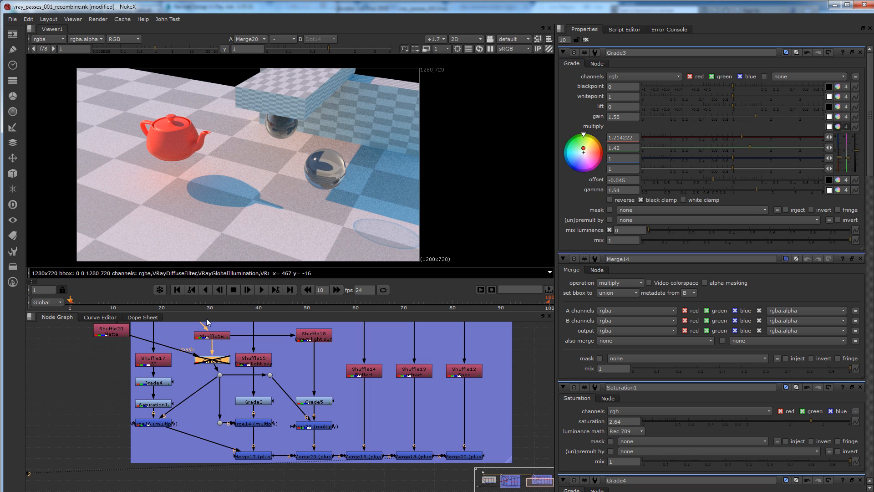
key("d")
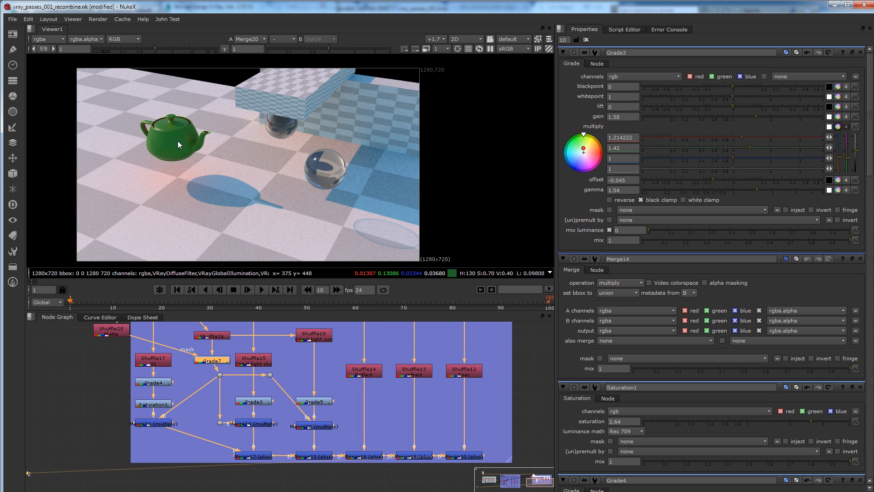
middle_click_drag(180, 163, 218, 171)
scroll(212, 137, "up", 3)
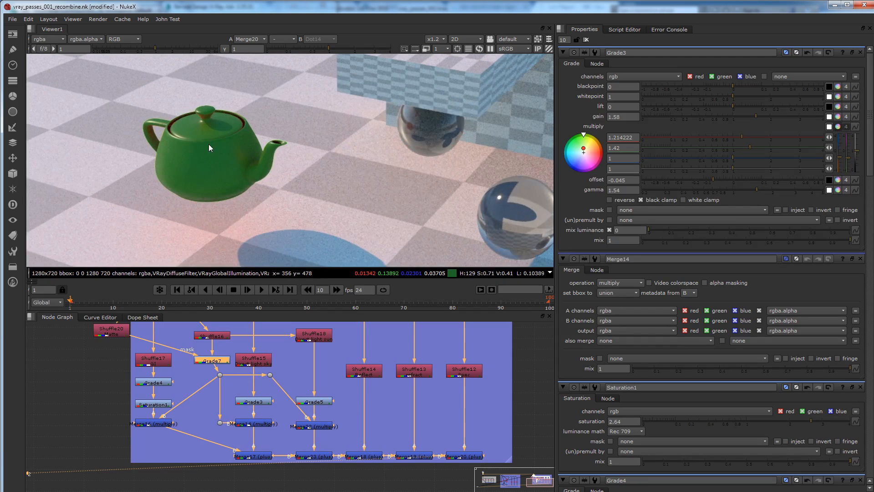
scroll(205, 131, "up", 2)
scroll(219, 133, "up", 1)
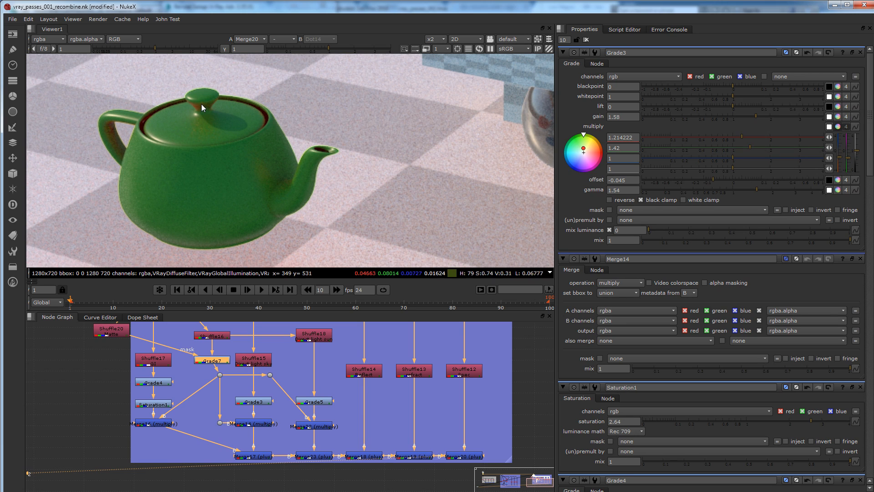
View the Shuffle14 reflection pass on the teapot, followed by the final Merge20 result.
left_click(357, 360)
left_click(363, 371)
key("1")
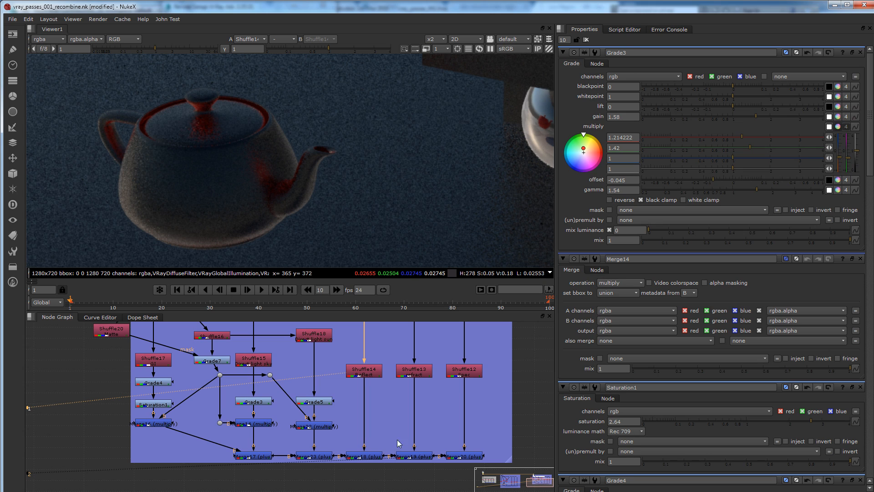
middle_click_drag(414, 441, 359, 449)
left_click(357, 424)
key("1")
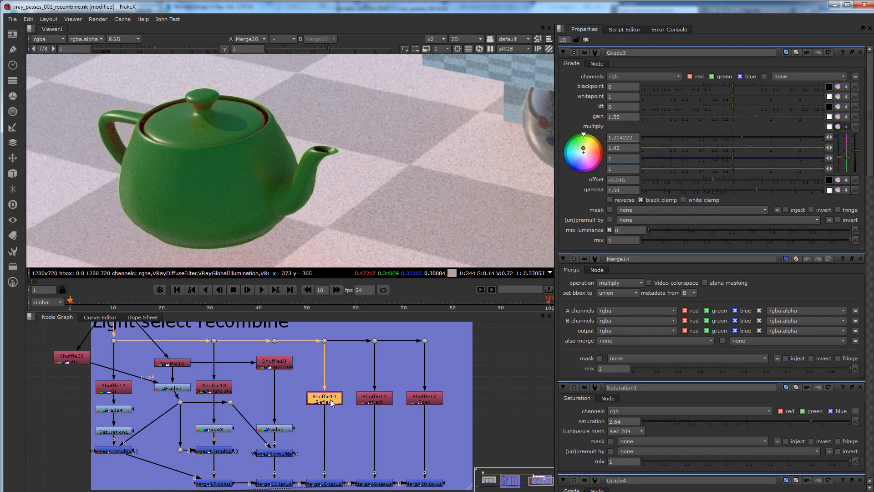
Add a copy of Grade7 with its mask from Shuffle20, and insert it between Shuffle14 and its plus merge.
left_click(329, 401)
left_click(178, 391)
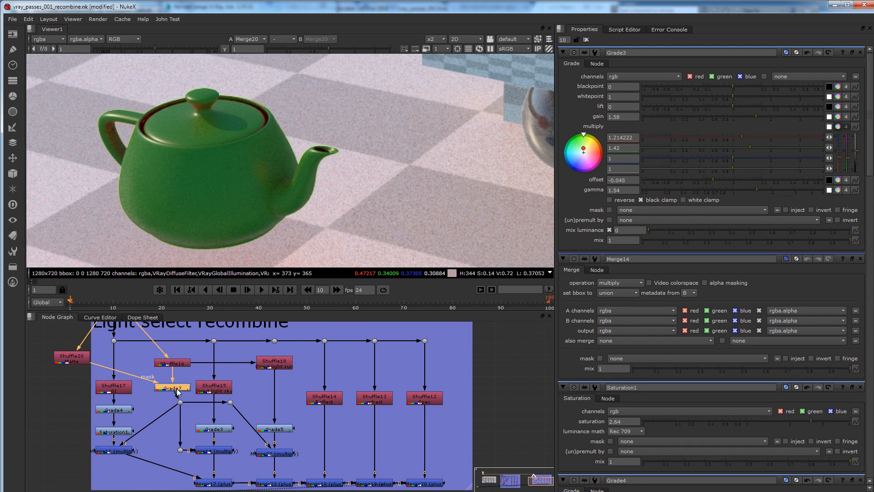
left_click(349, 443)
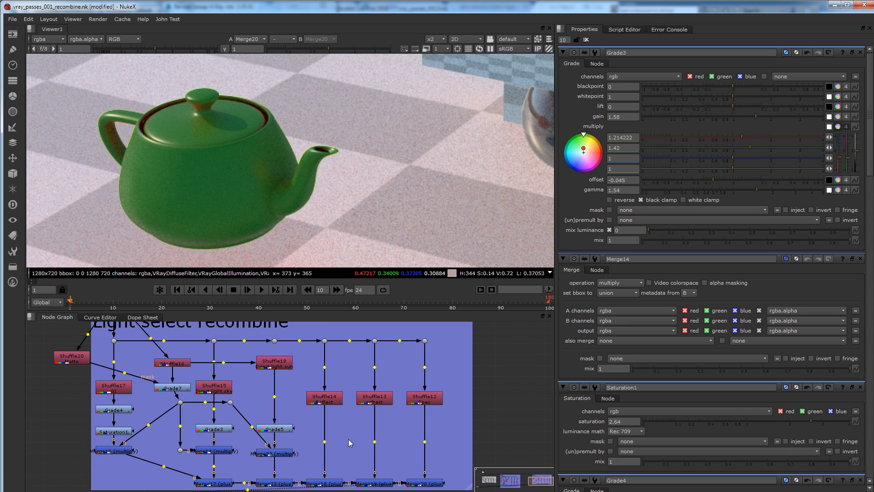
key("g")
left_click_drag(370, 443, 75, 359)
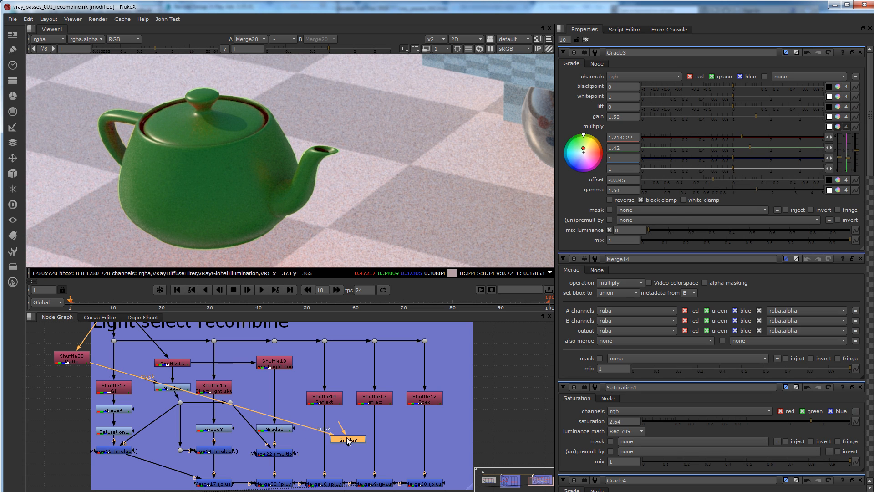
left_click_drag(348, 441, 328, 432)
Compare the Shuffle14 reflection pass with the Grade8 result, aligning Grade8 below Shuffle14, and view the final Merge20.
left_click(326, 399)
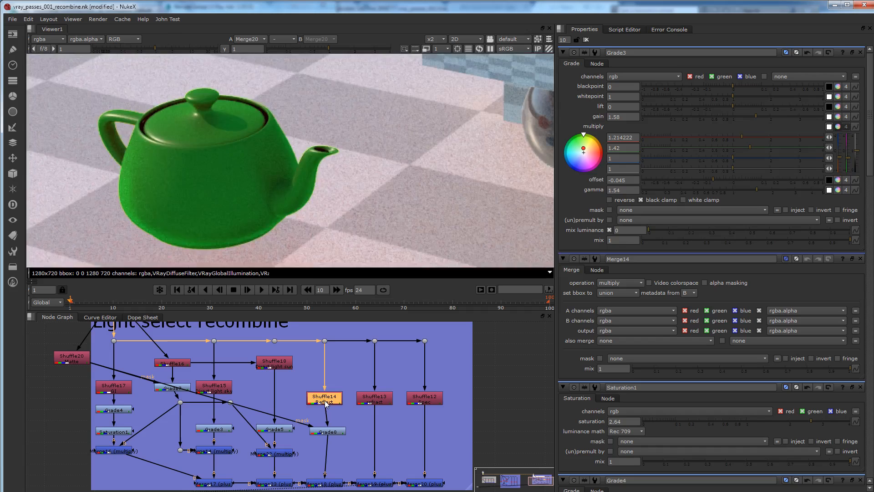
key("1")
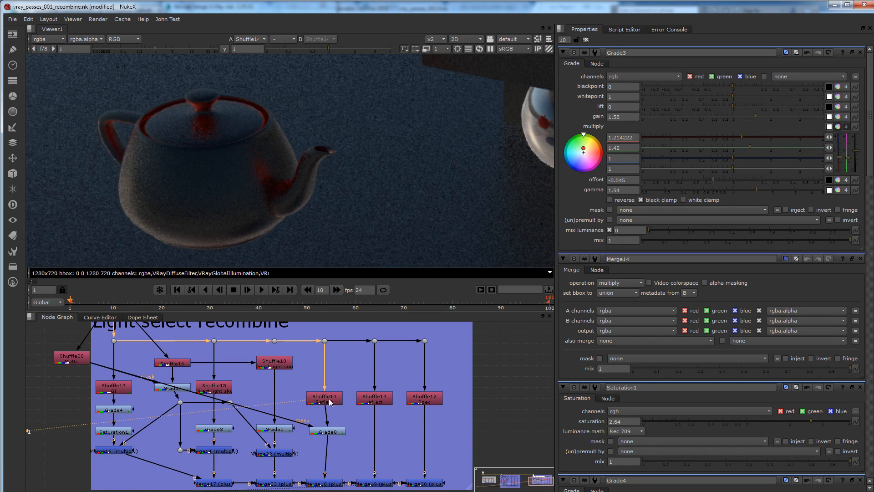
left_click_drag(333, 433, 331, 434)
key("1")
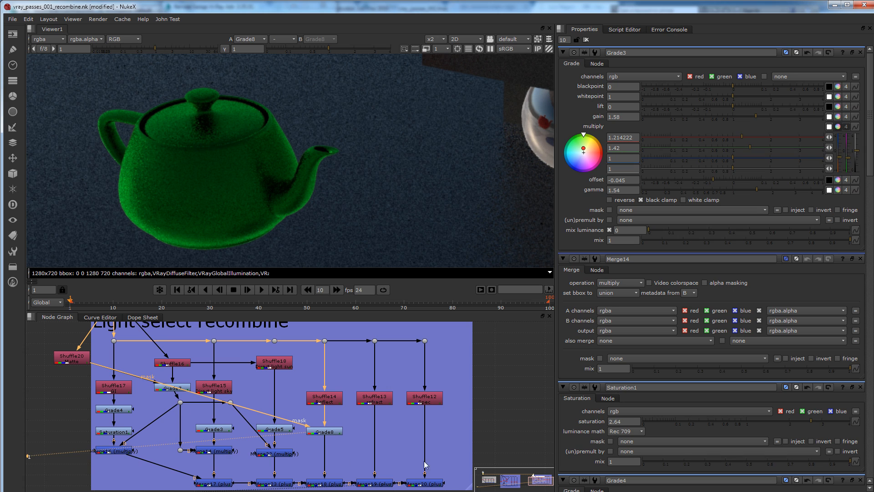
middle_click_drag(425, 465, 412, 450)
left_click(402, 467)
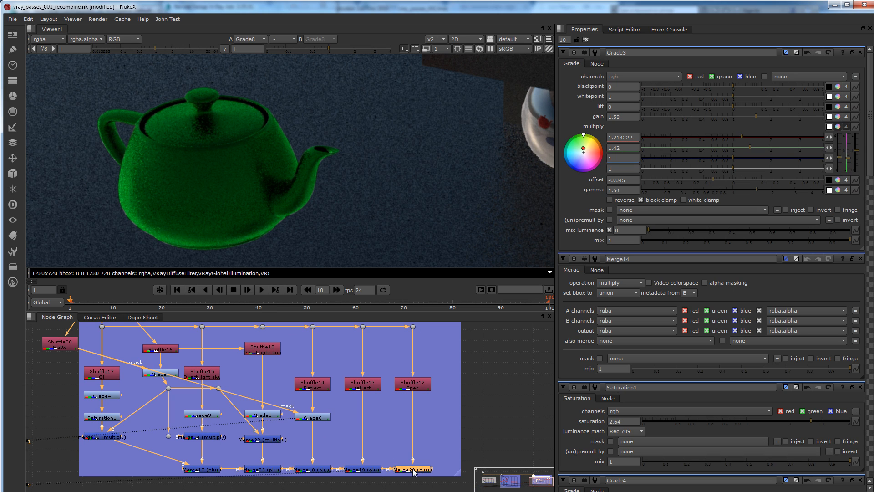
key("1")
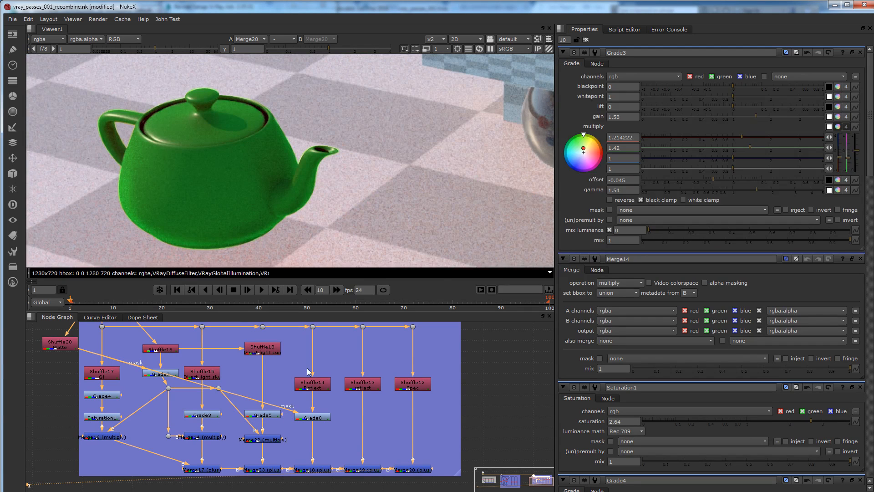
Examine the teapot within the wider Merge20 render and the overall layout of the Light select recombine tree.
scroll(261, 164, "down", 7)
middle_click_drag(288, 192, 230, 165)
scroll(230, 165, "up", 3)
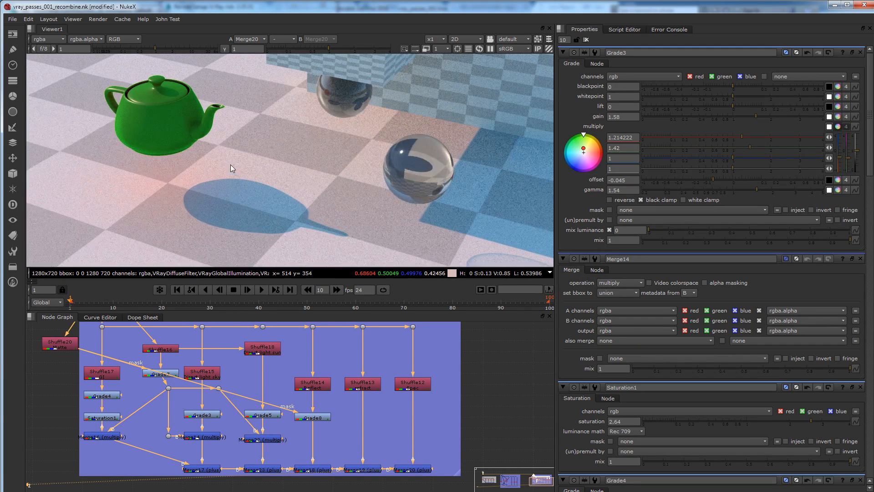
middle_click_drag(189, 140, 217, 188)
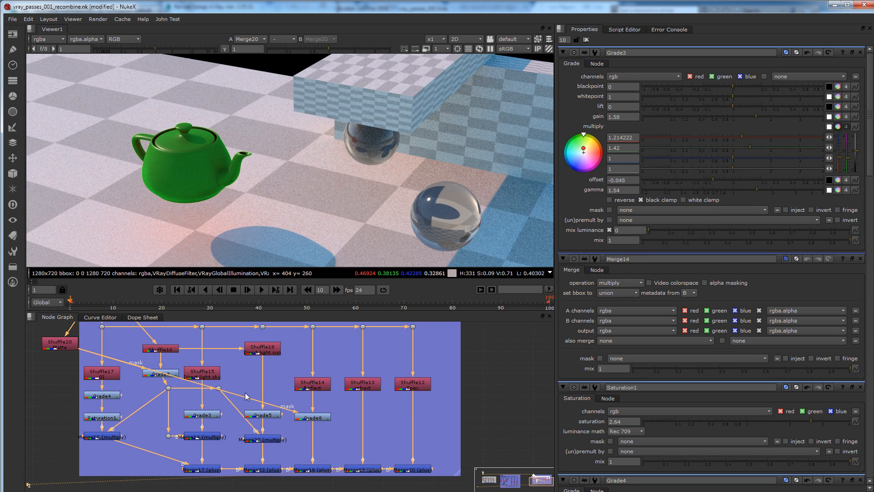
scroll(257, 385, "down", 2)
middle_click_drag(222, 389, 268, 425)
scroll(228, 398, "up", 2)
scroll(313, 405, "down", 1)
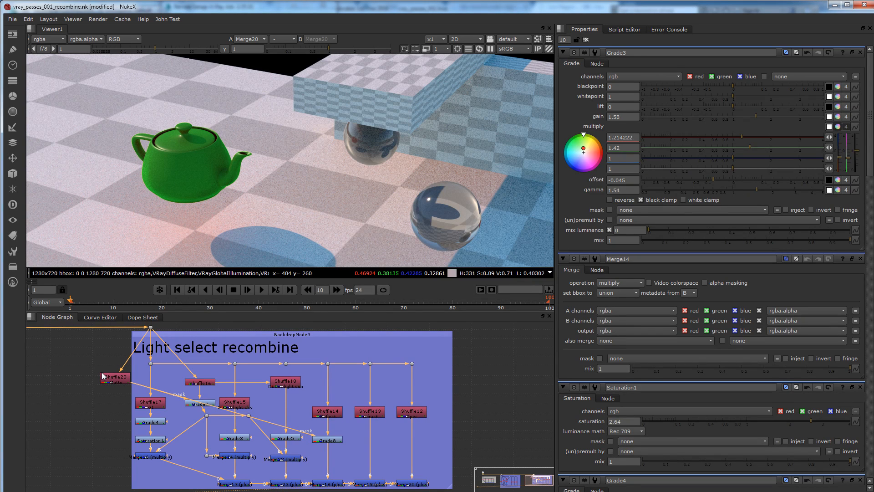
Compare the original render feeding the Light select recombine tree with the final Merge20 result across the whole frame.
scroll(280, 417, "down", 2)
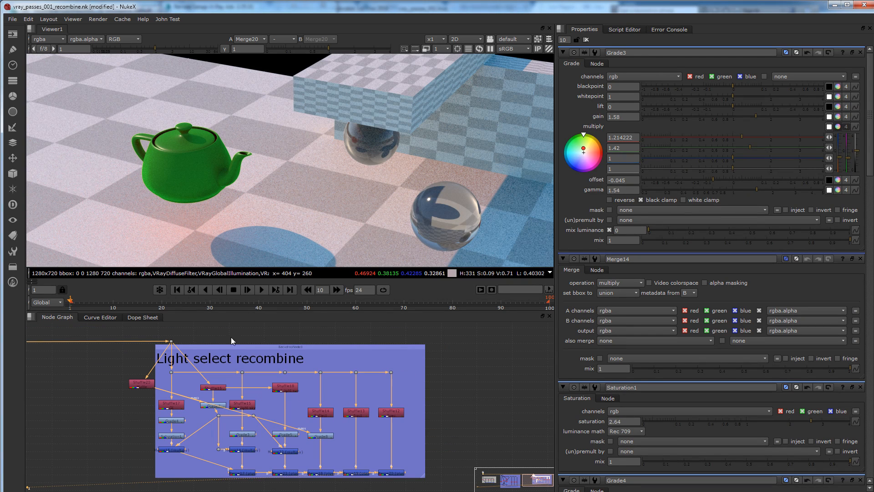
left_click(172, 342)
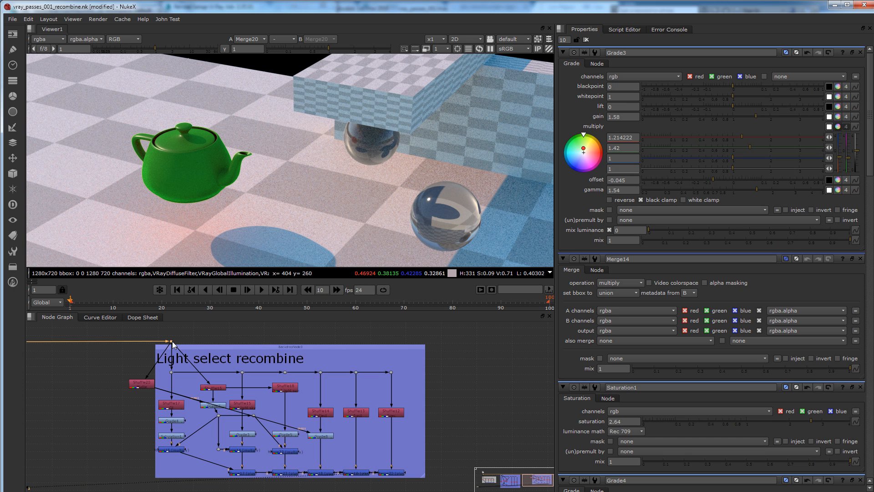
key("1")
left_click(393, 473)
key("1")
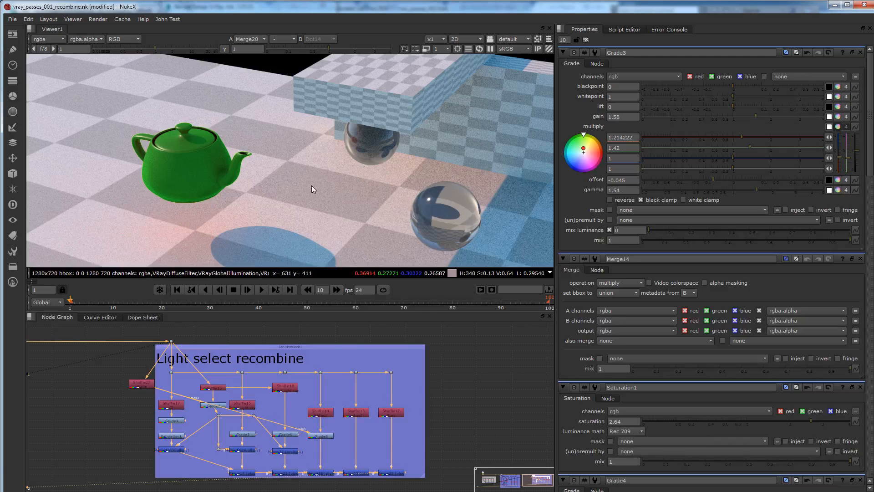
scroll(312, 185, "down", 3)
scroll(294, 173, "up", 1)
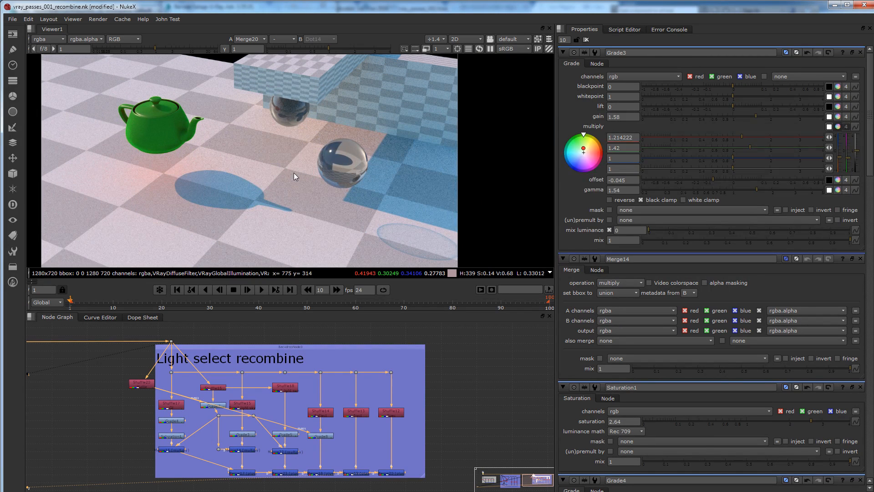
In the Better recombine tree, compare the Shuffle8 GI pass with the Shuffle7 direct light pass.
middle_click_drag(140, 373, 244, 374)
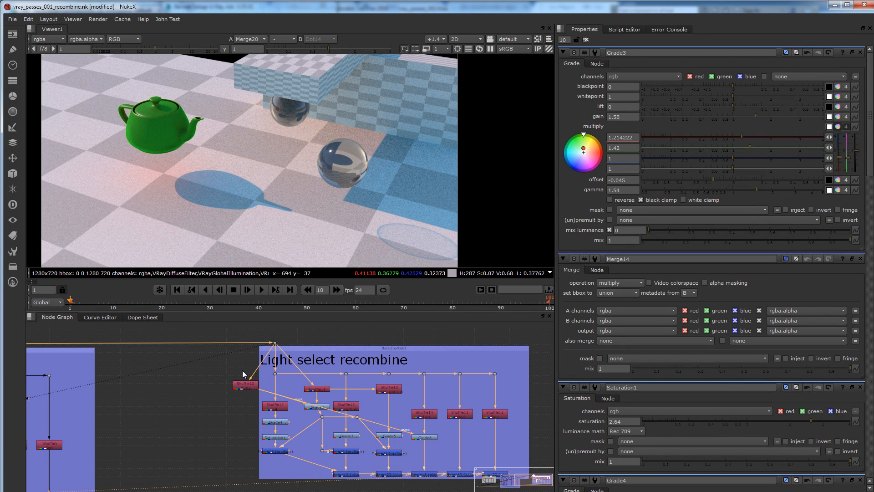
middle_click_drag(66, 402, 245, 400)
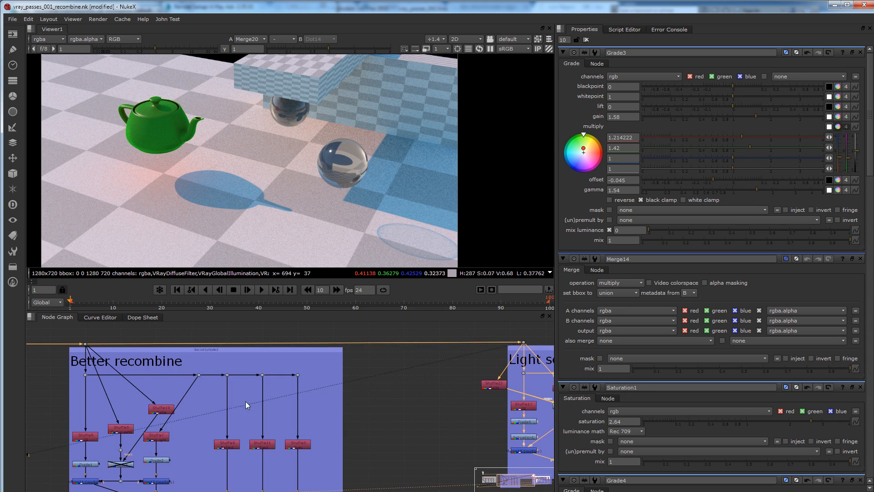
middle_click_drag(141, 407, 310, 385)
scroll(310, 385, "up", 3)
scroll(261, 402, "down", 1)
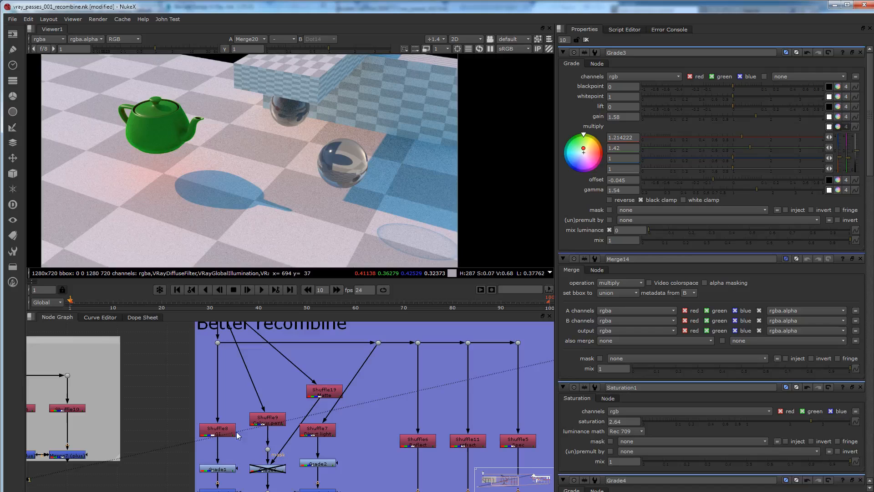
left_click(219, 432)
key("1")
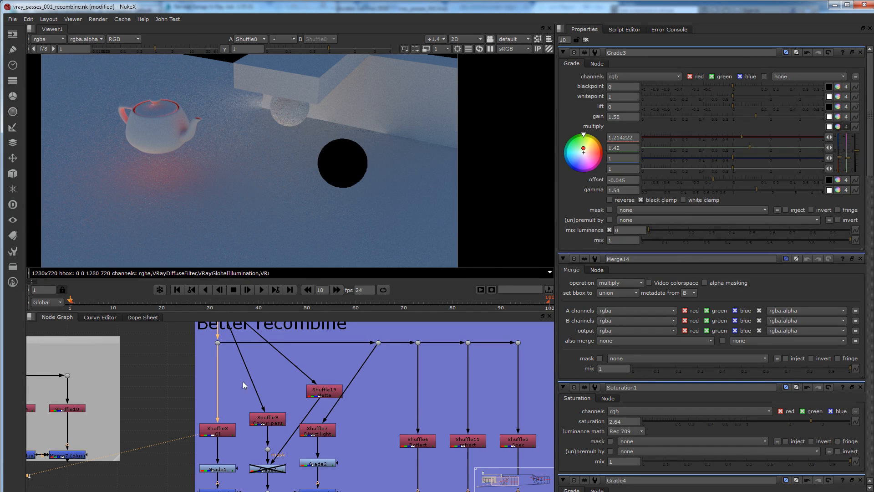
left_click(316, 429)
key("2")
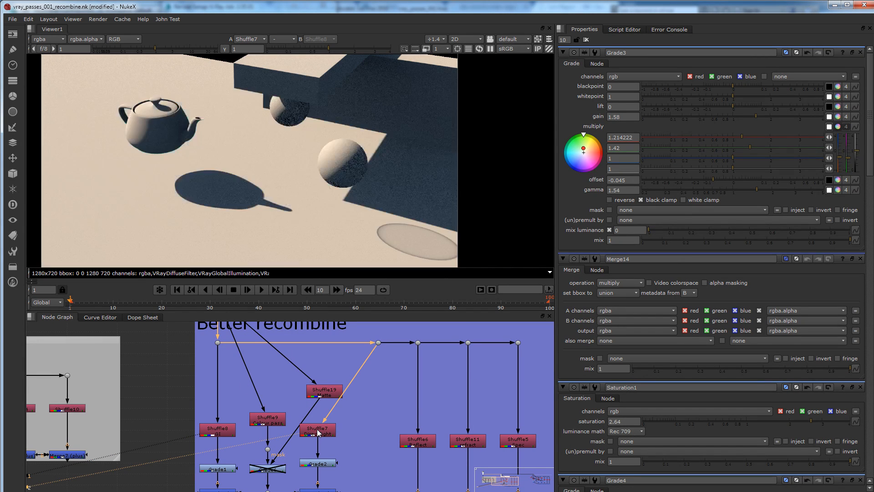
key("1")
key("2")
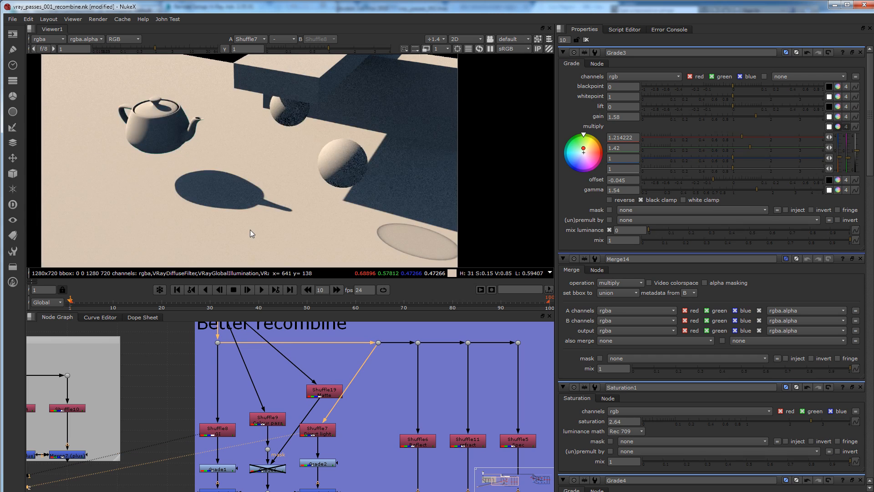
Nudge the Shuffle19 matte node slightly upward, and switch the view between the Shuffle8 GI and Shuffle7 direct light passes.
middle_click_drag(271, 397, 268, 367)
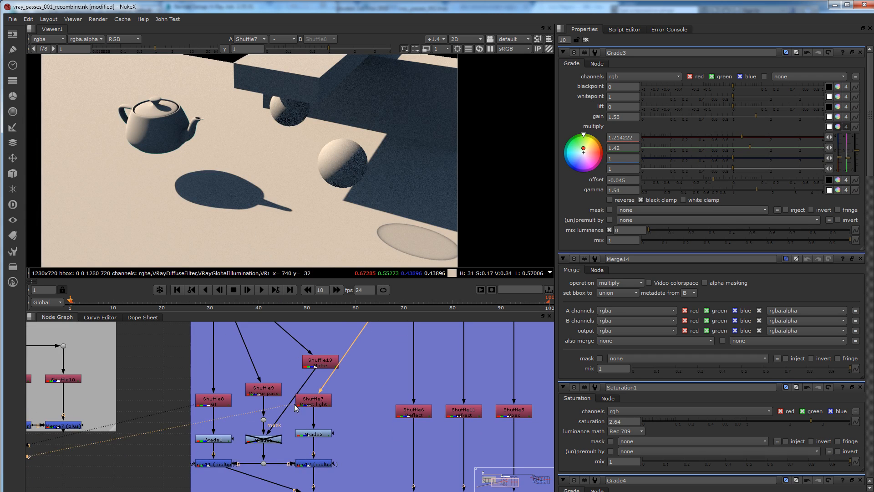
left_click_drag(317, 367, 314, 362)
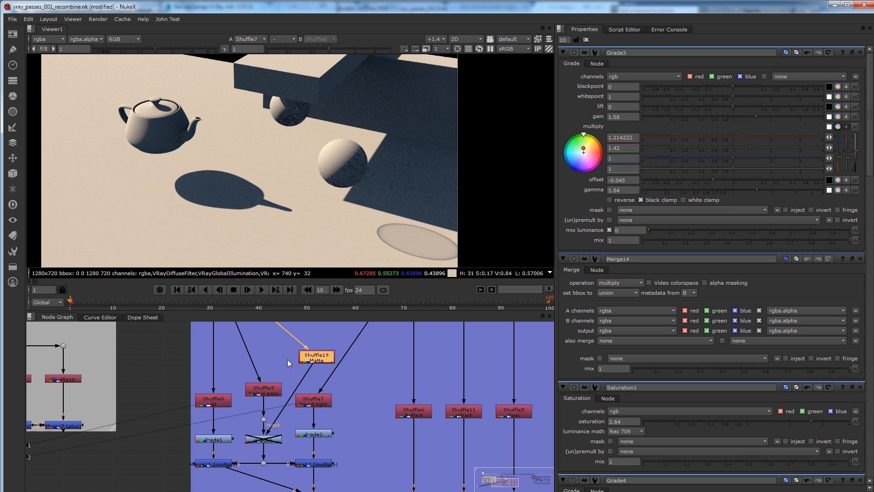
left_click(217, 403)
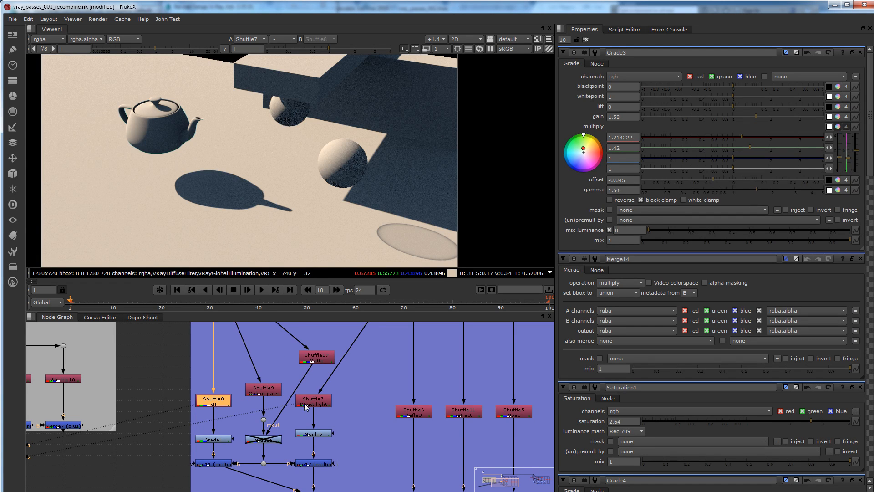
key("1")
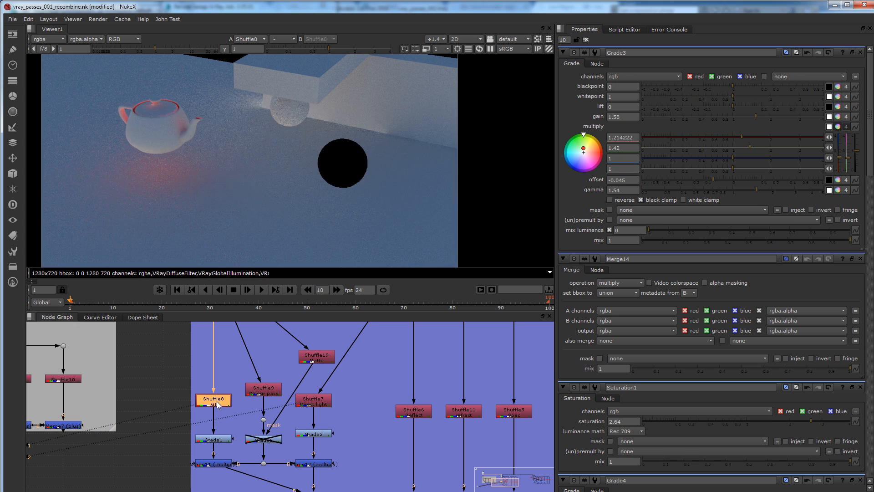
left_click(314, 402)
key("2")
left_click(214, 404)
key("1")
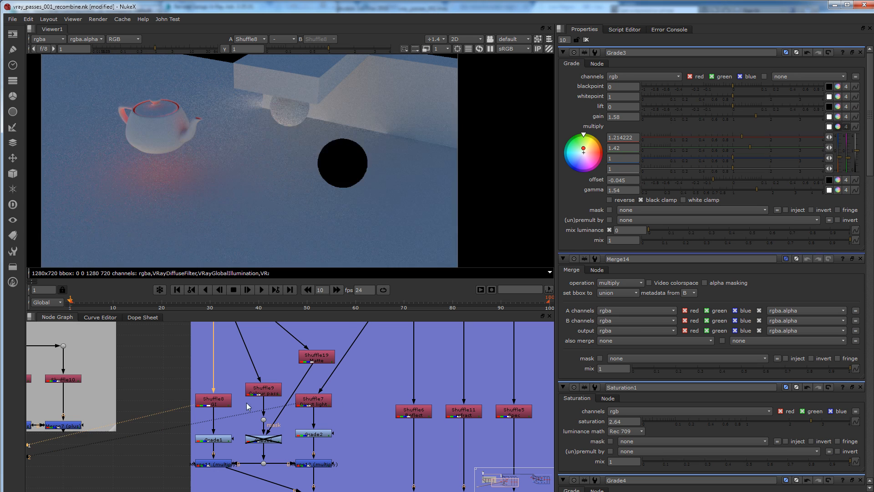
View the Shuffle7 direct light pass, followed by the Shuffle9 pass with the unlit surface colours.
left_click(319, 402)
key("2")
left_click(271, 391)
key("1")
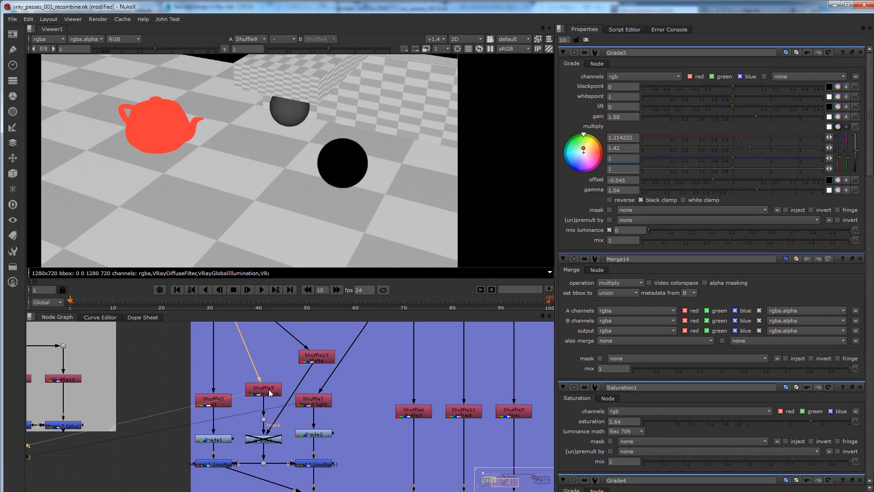